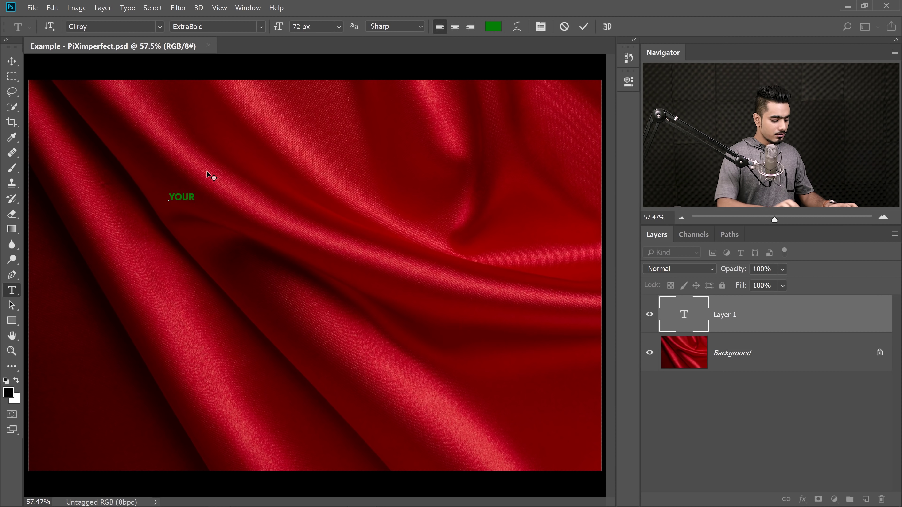
Commit the YOUR text and scale it to about 1920%, placing it across the upper half of the canvas.
left_click(11, 61)
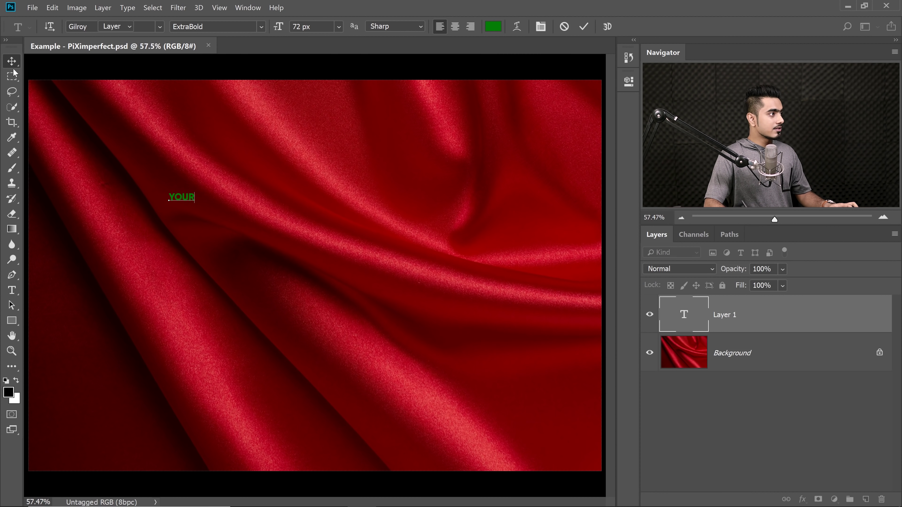
key("ctrl+t")
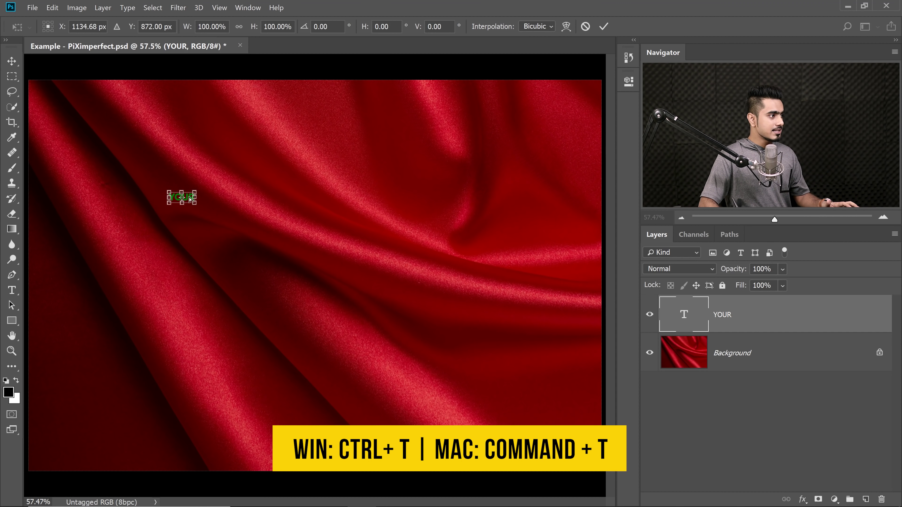
left_click_drag(195, 202, 544, 356)
left_click_drag(170, 194, 73, 151)
left_click_drag(544, 153, 565, 144)
left_click_drag(417, 200, 425, 192)
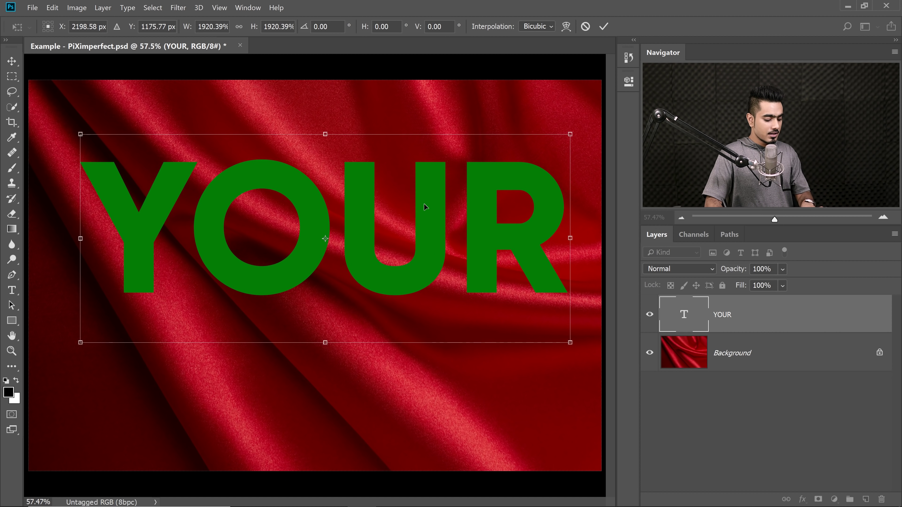
key("Return")
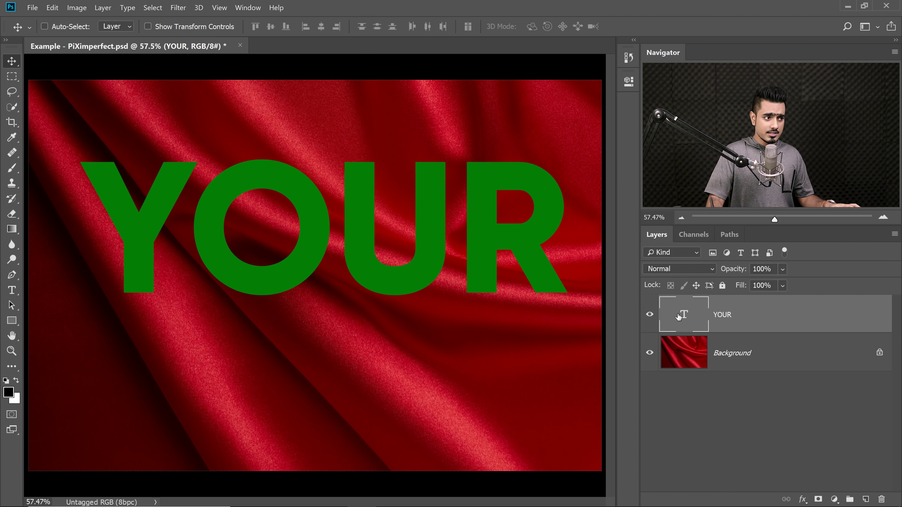
Recolor the YOUR text to golden yellow, hex e1ca08.
double_click(685, 315)
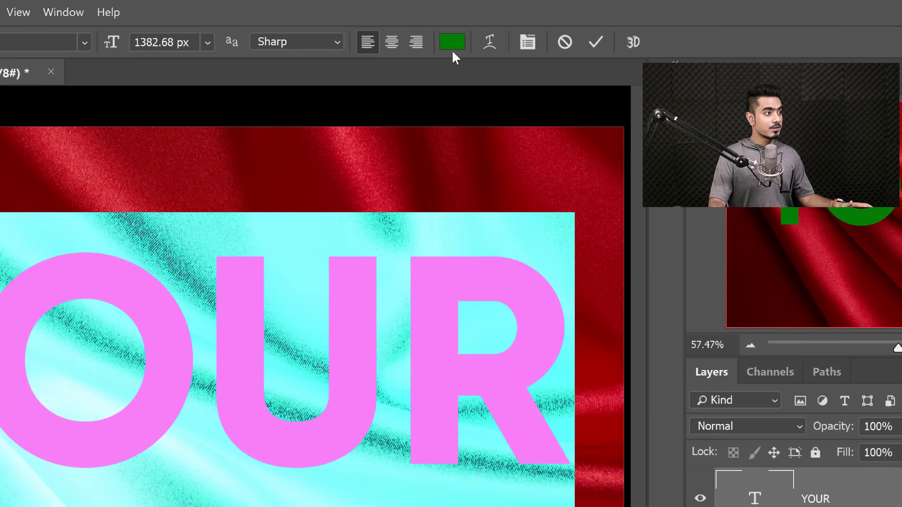
left_click(494, 27)
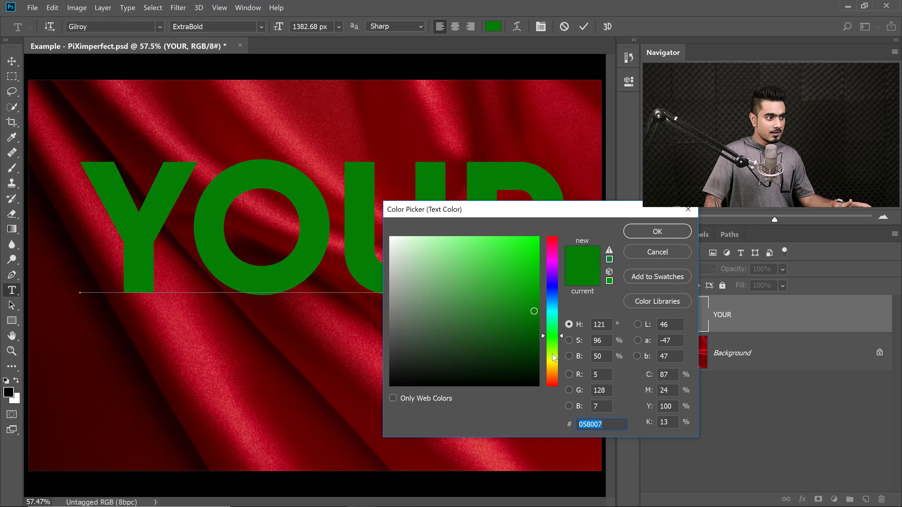
left_click_drag(554, 358, 552, 361)
left_click_drag(524, 302, 531, 252)
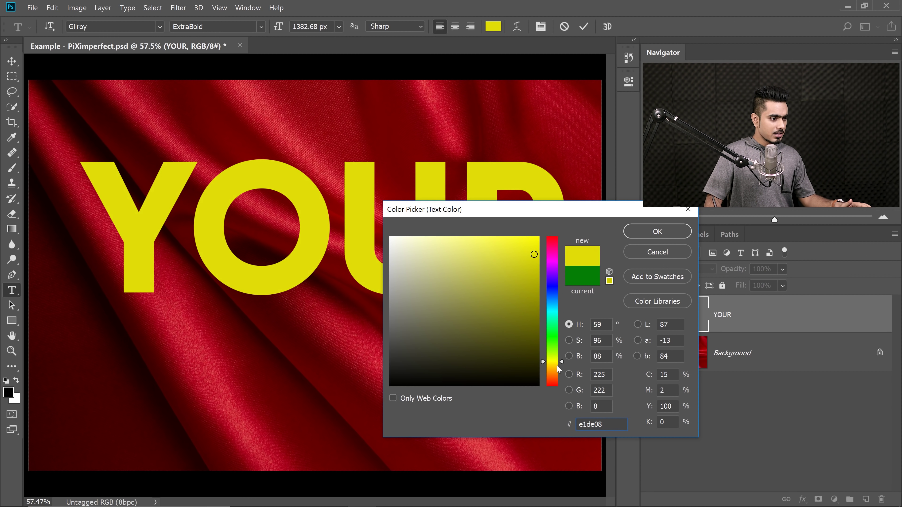
left_click_drag(557, 365, 561, 364)
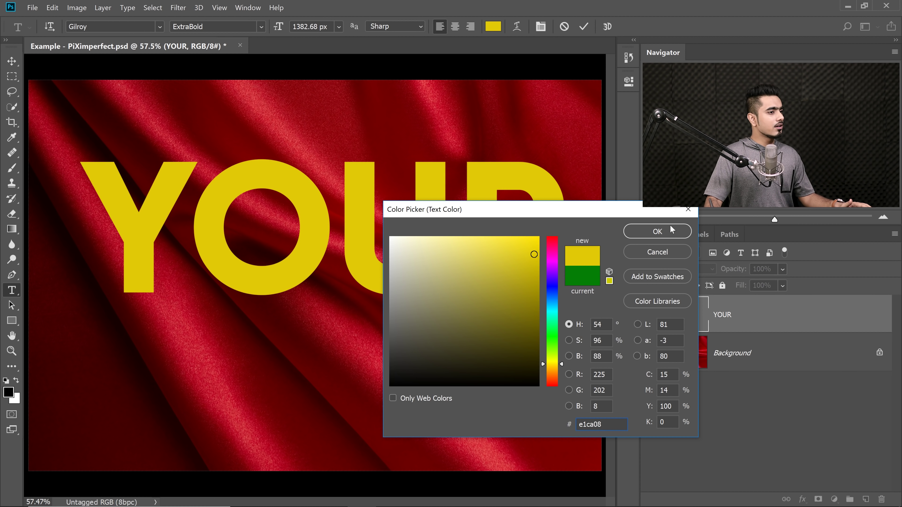
left_click(667, 233)
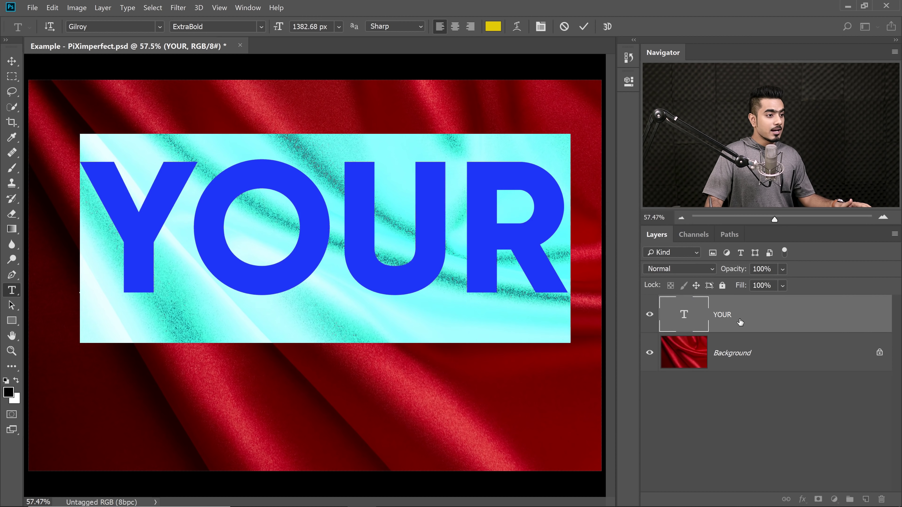
key("ctrl+Return")
Duplicate the YOUR text layer directly below the original and change the copy's wording to TEXT.
key("v")
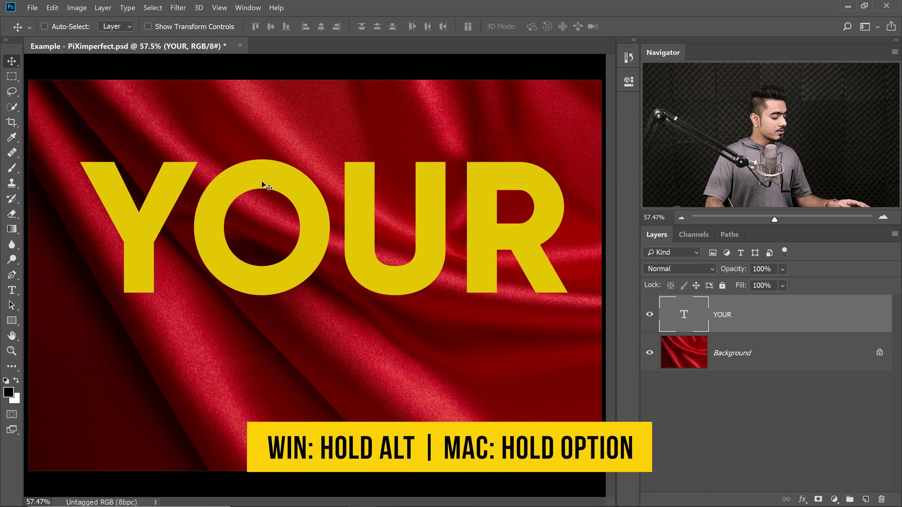
left_click_drag(301, 197, 306, 344)
double_click(677, 312)
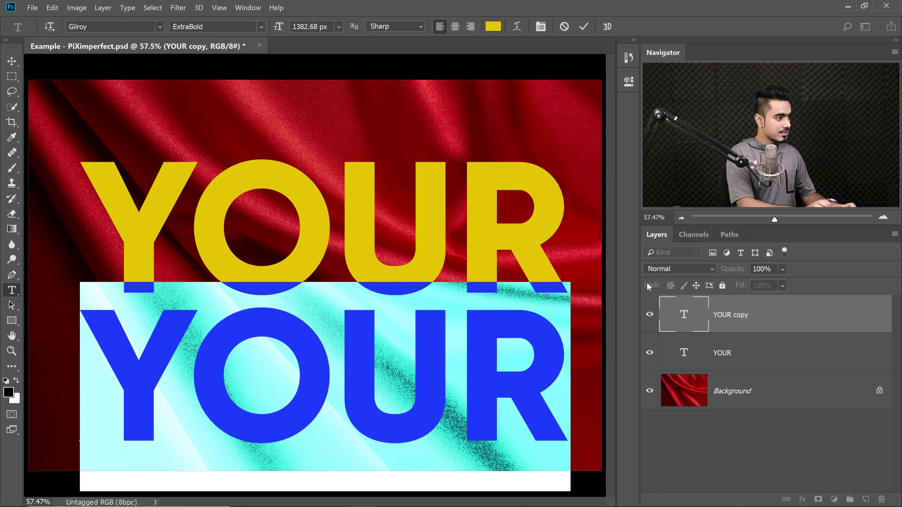
type("TES")
key("BackSpace")
type("XT")
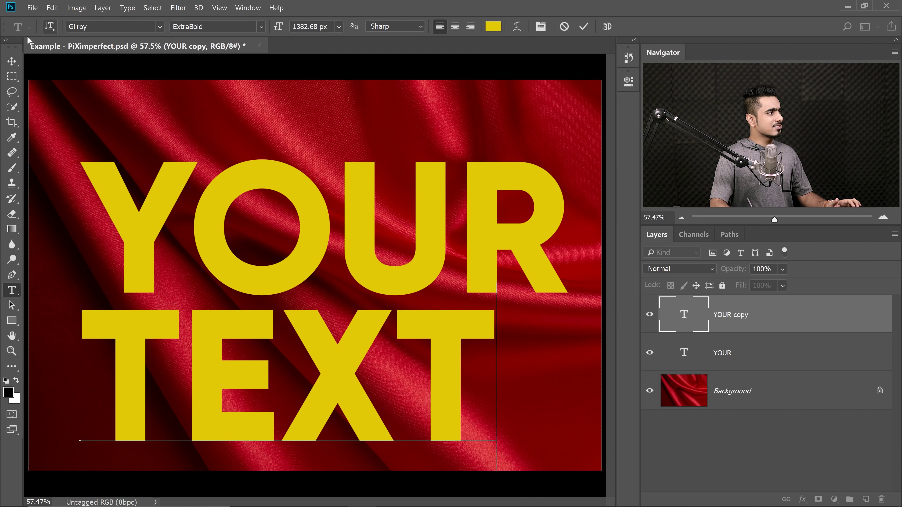
left_click(11, 61)
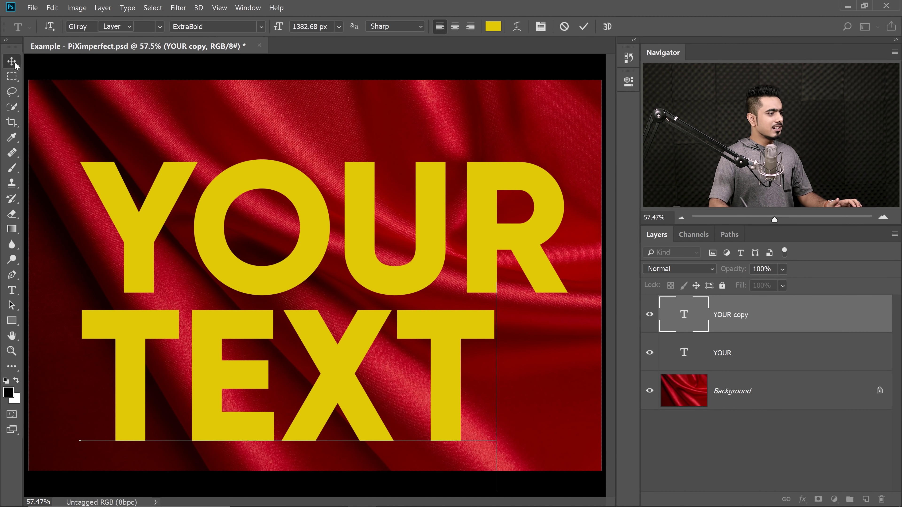
Scale the TEXT layer to about 116% and position it just below YOUR, with their right edges nearly aligned.
left_click_drag(302, 338, 406, 387)
key("ctrl+t")
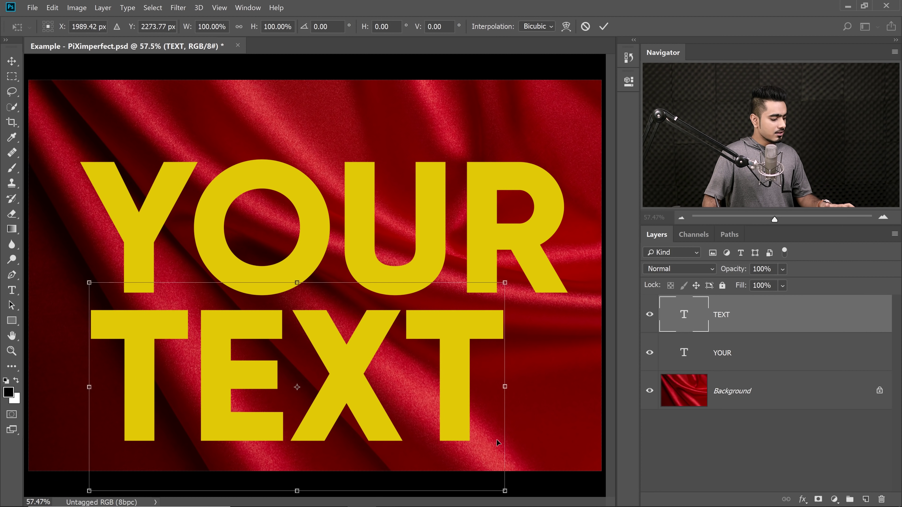
left_click_drag(497, 281, 571, 235)
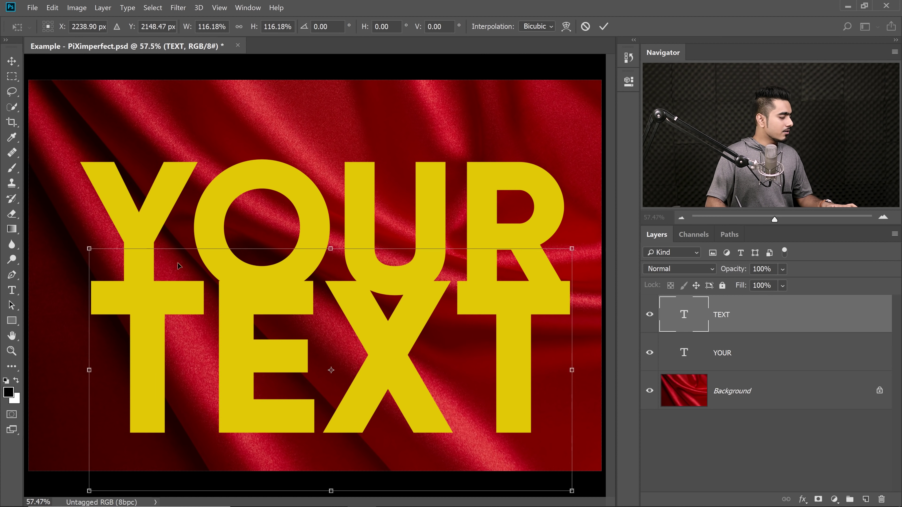
left_click_drag(392, 316, 394, 351)
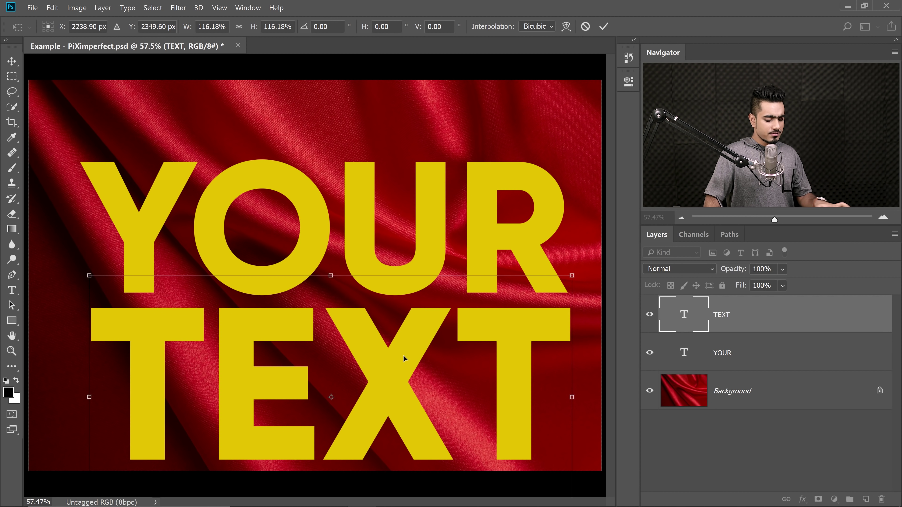
key("Return")
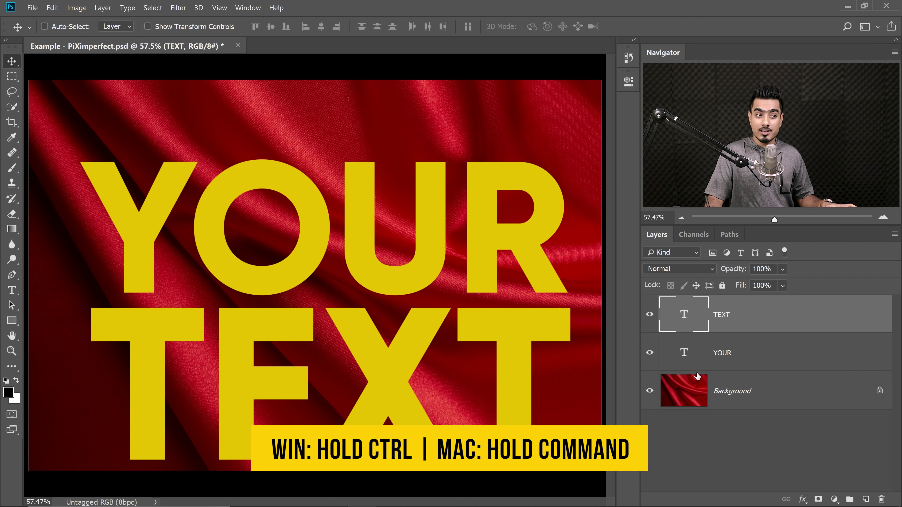
Transform the YOUR and TEXT layers together, scaling them to about 99% and centering them on the canvas.
left_click(771, 352, "ctrl")
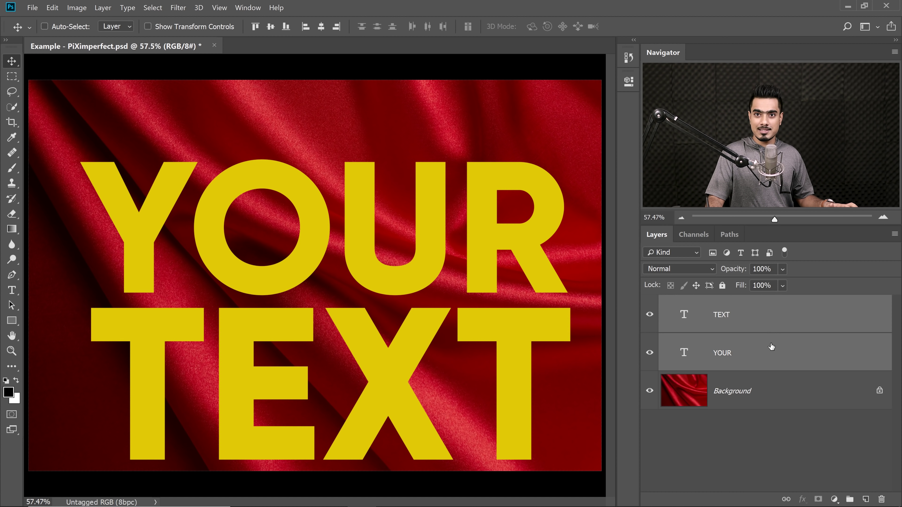
key("ctrl")
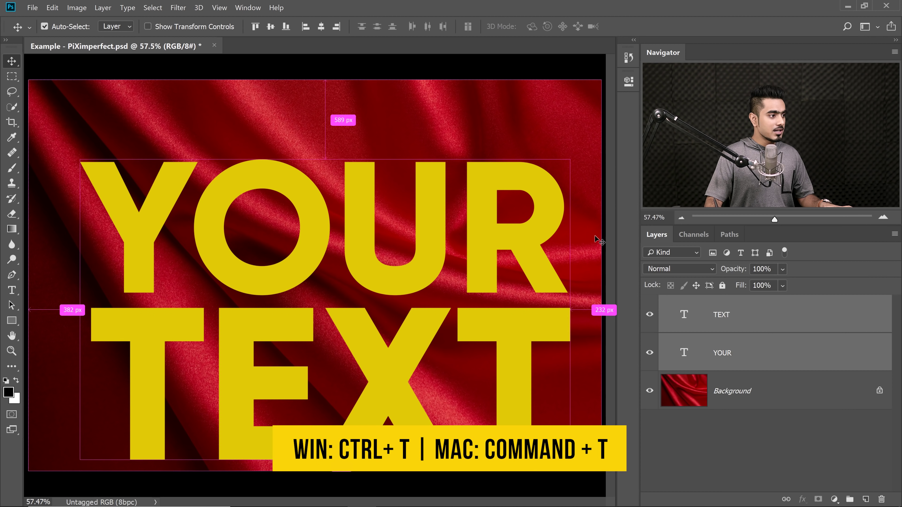
key("ctrl+t")
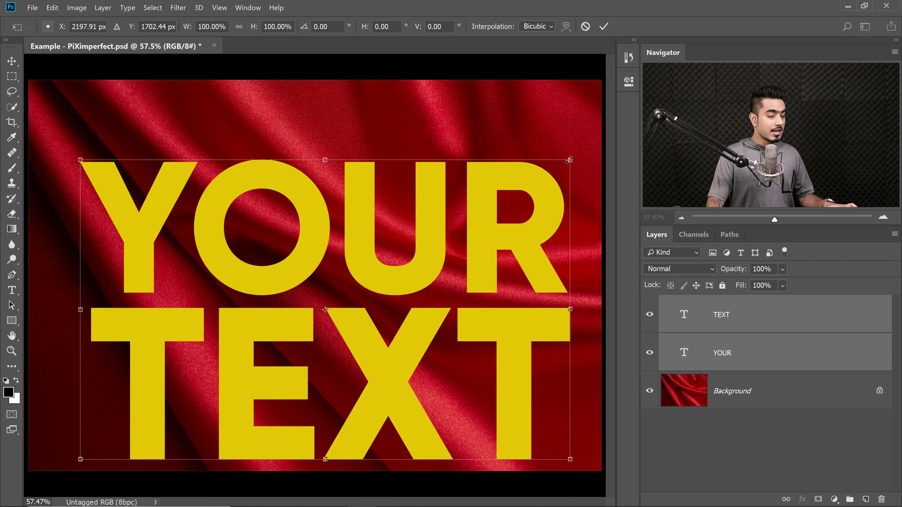
left_click_drag(569, 160, 474, 224)
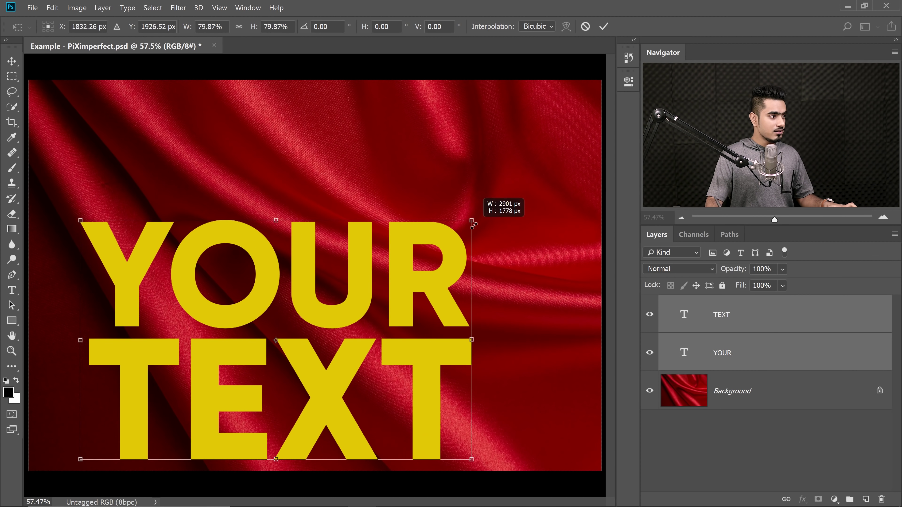
left_click_drag(363, 288, 407, 224)
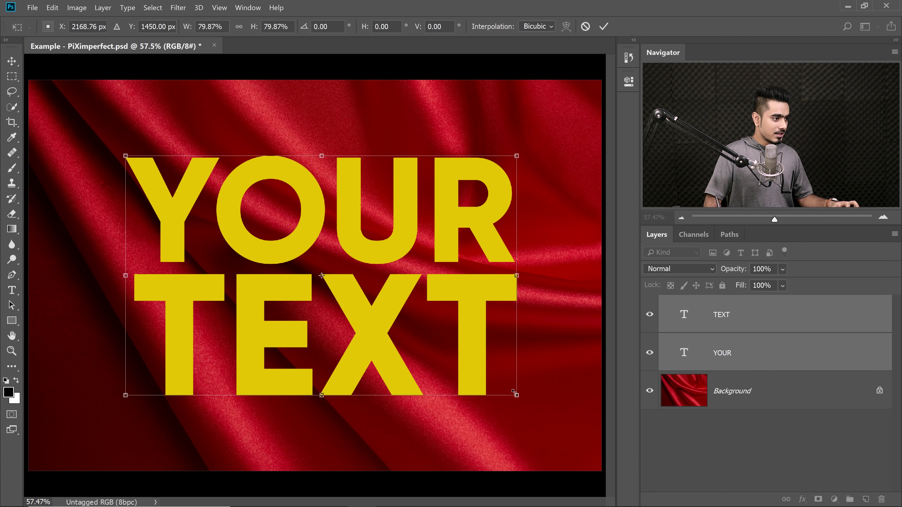
left_click_drag(514, 392, 560, 420)
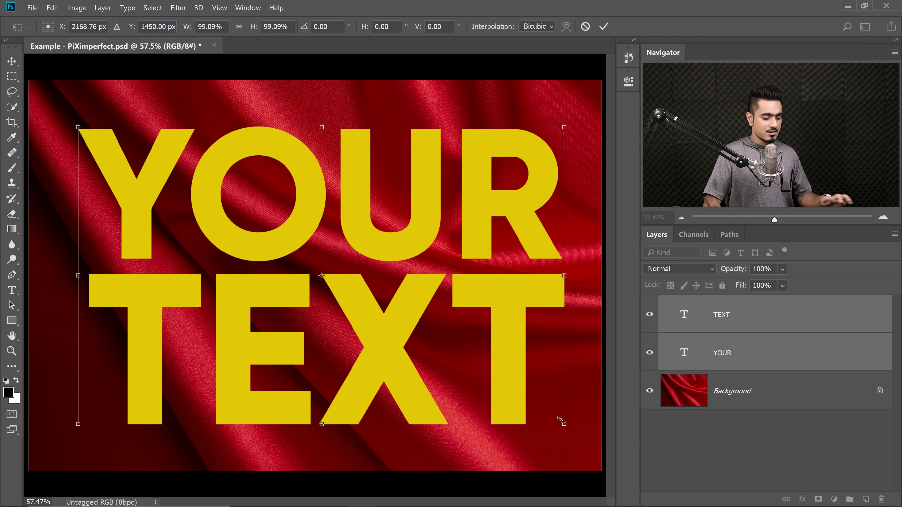
key("Return")
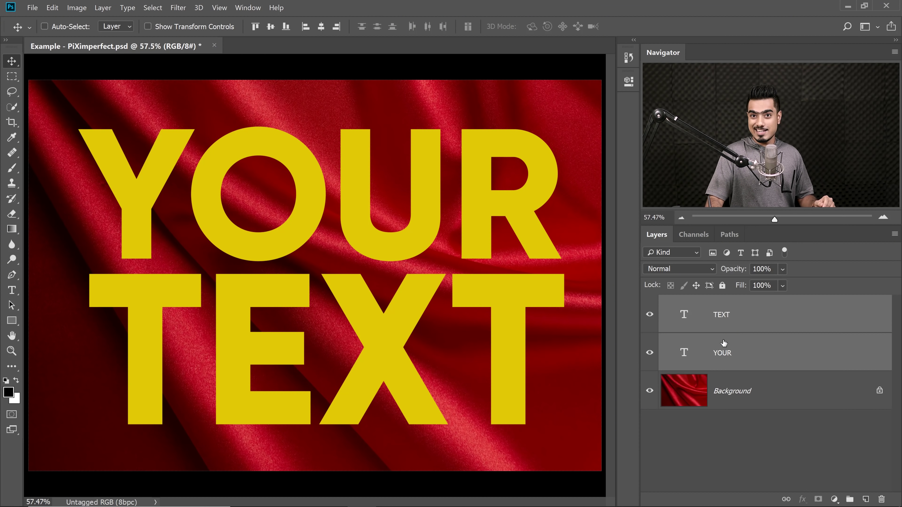
Convert the YOUR and TEXT layers together into one smart object.
left_click(750, 345)
left_click(755, 322, "shift")
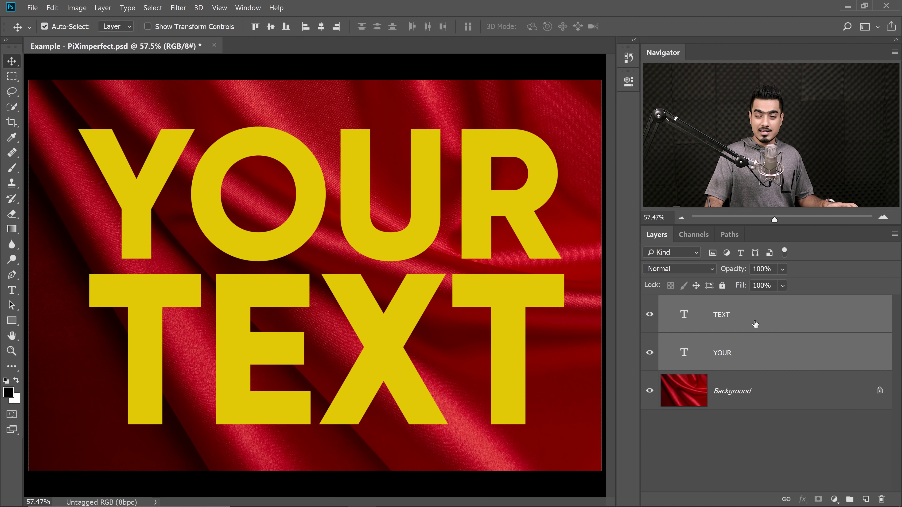
right_click(783, 309)
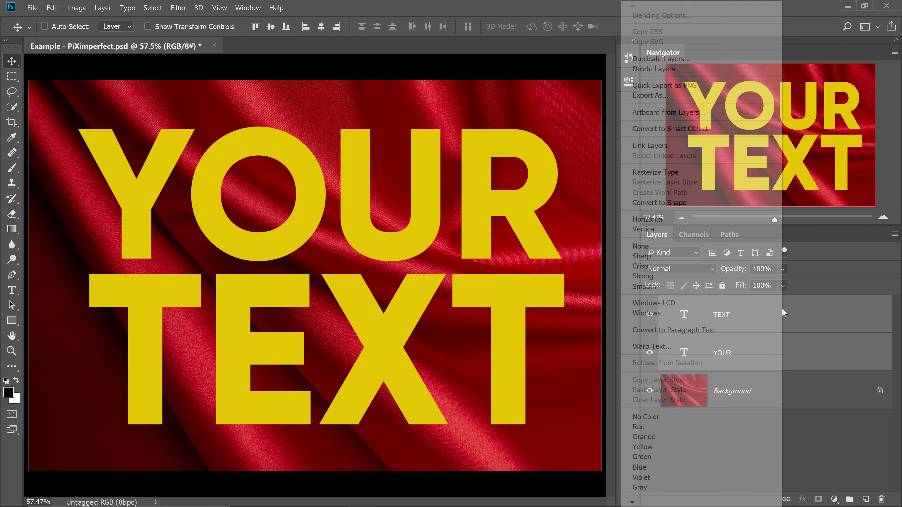
left_click(708, 129)
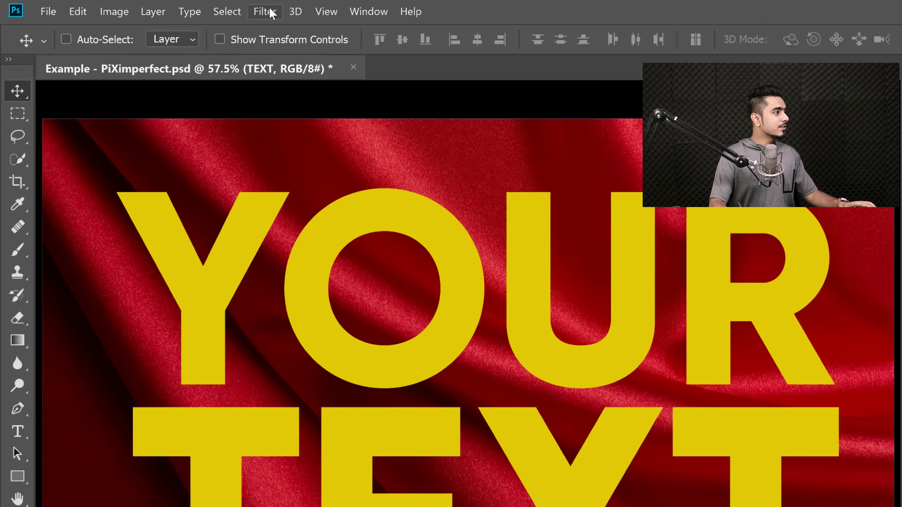
left_click(182, 8)
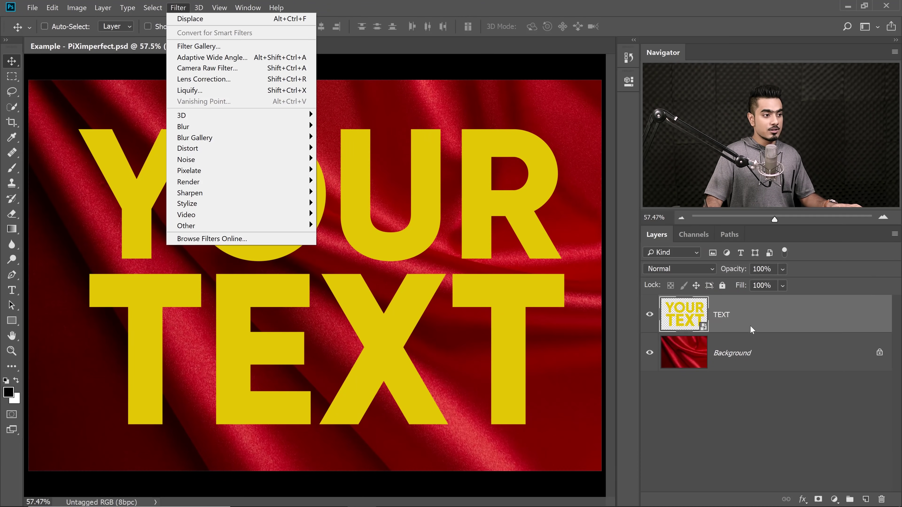
left_click(750, 325)
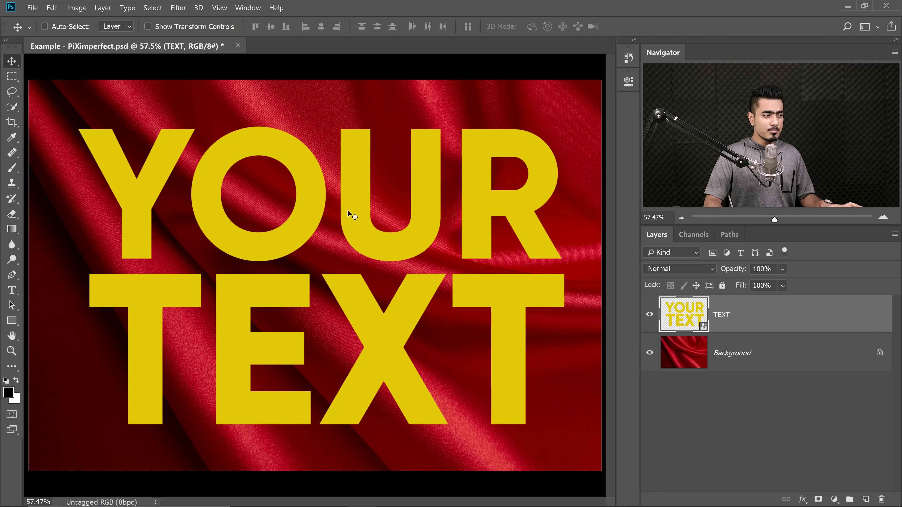
left_click_drag(336, 238, 373, 259)
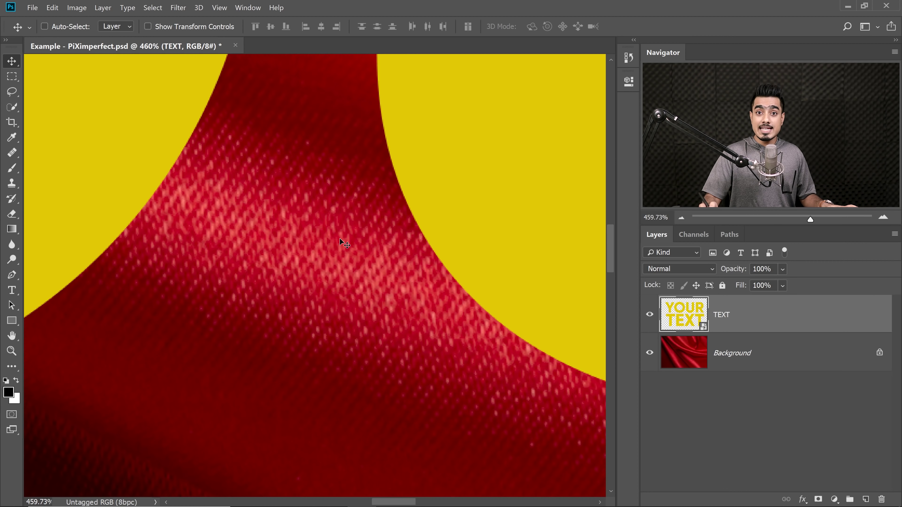
key("ctrl+space")
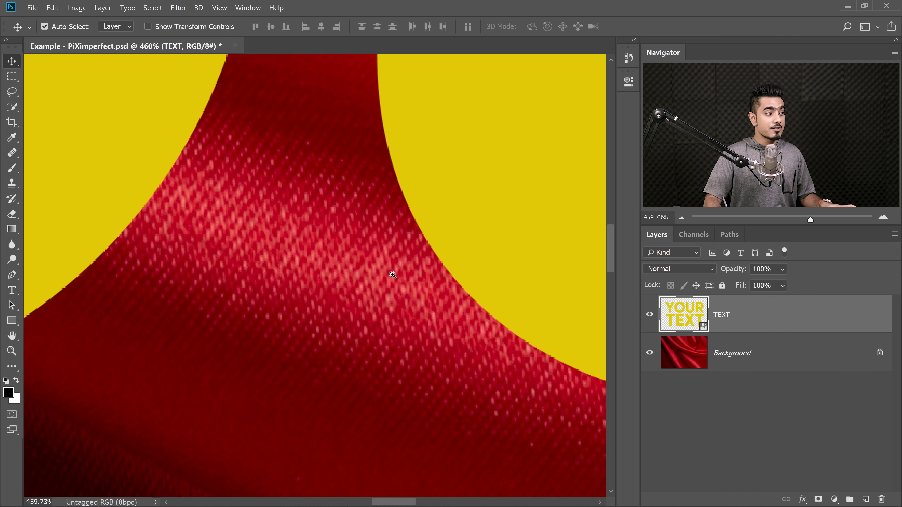
left_click_drag(418, 270, 382, 269)
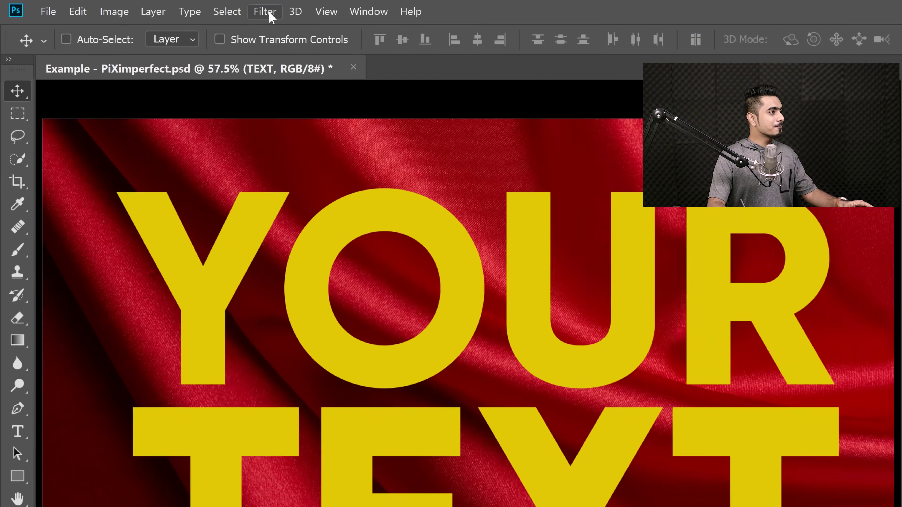
Open the Liquify filter on the text smart object and set its backdrop to use the Background layer.
left_click(269, 16)
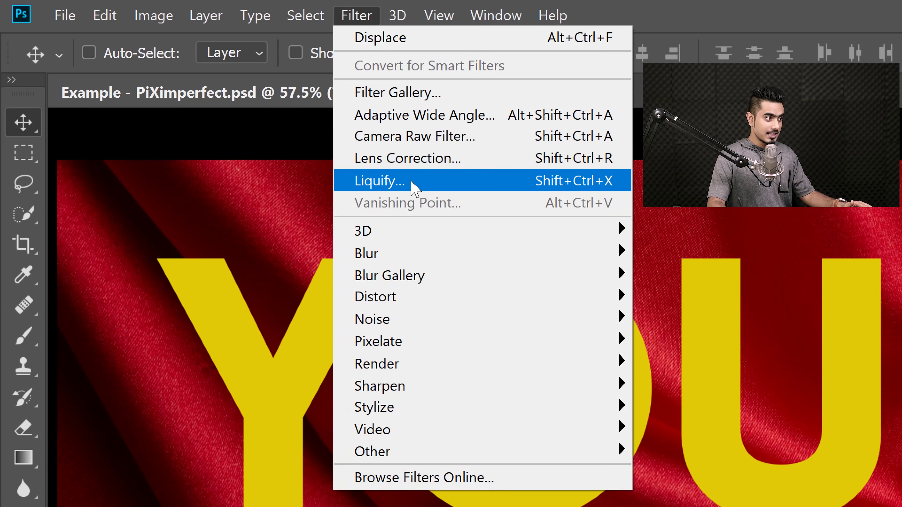
left_click(310, 141)
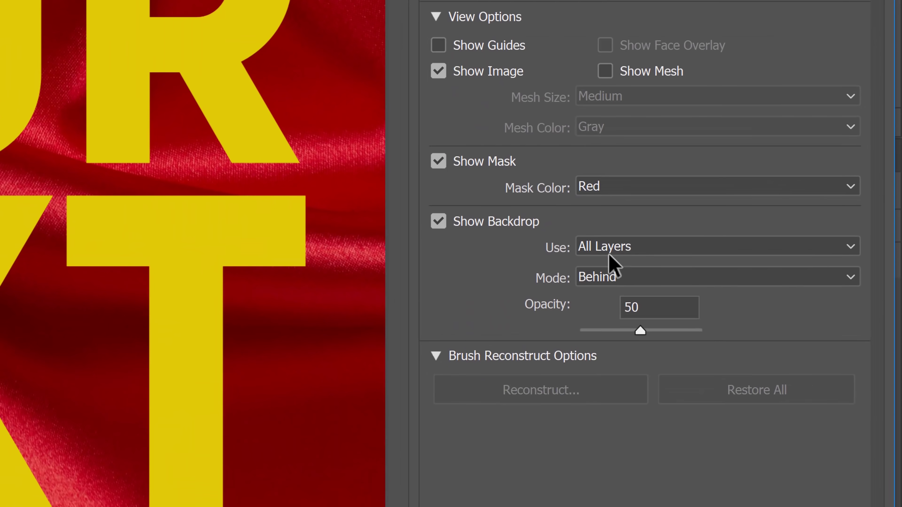
left_click(773, 279)
left_click(605, 259)
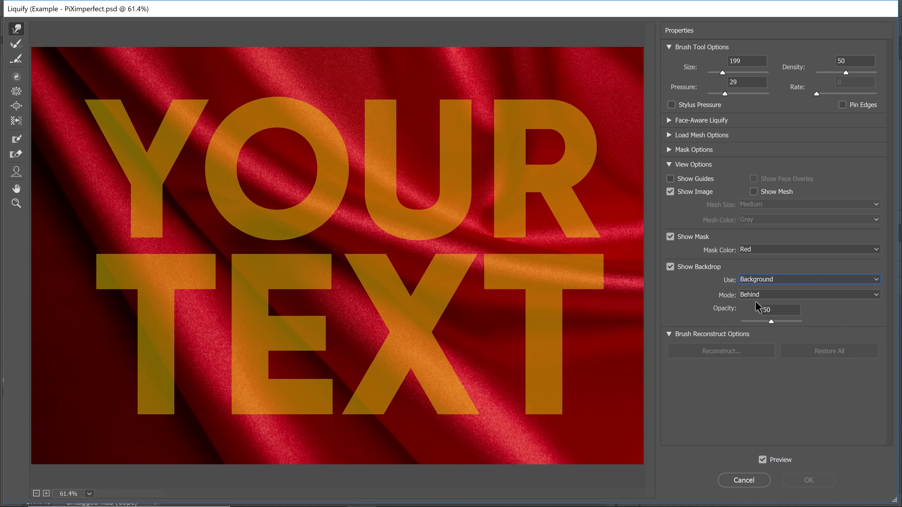
Keep the backdrop mode as Behind and try different backdrop opacities, including 10, ending at 50.
left_click(614, 255)
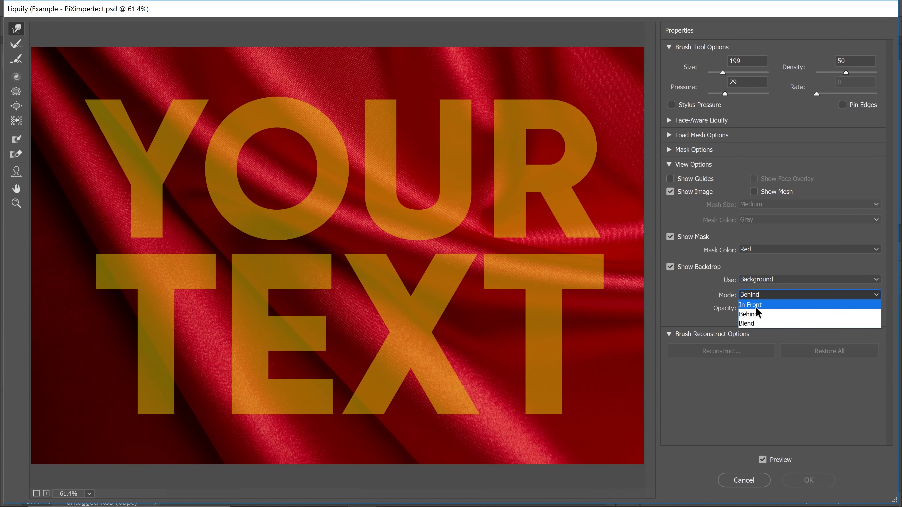
left_click(755, 309)
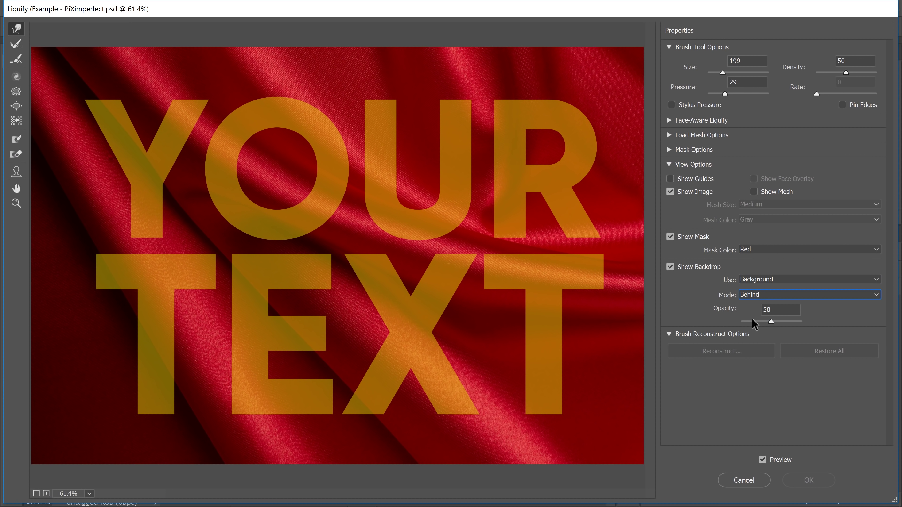
left_click_drag(775, 323, 813, 323)
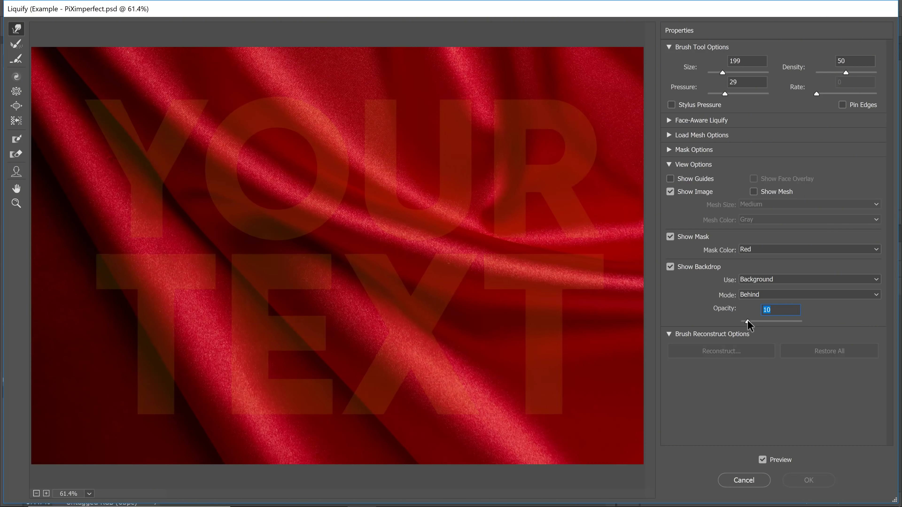
mouse_move(746, 319)
left_mouse_down()
mouse_move(734, 320)
mouse_move(773, 325)
left_mouse_up()
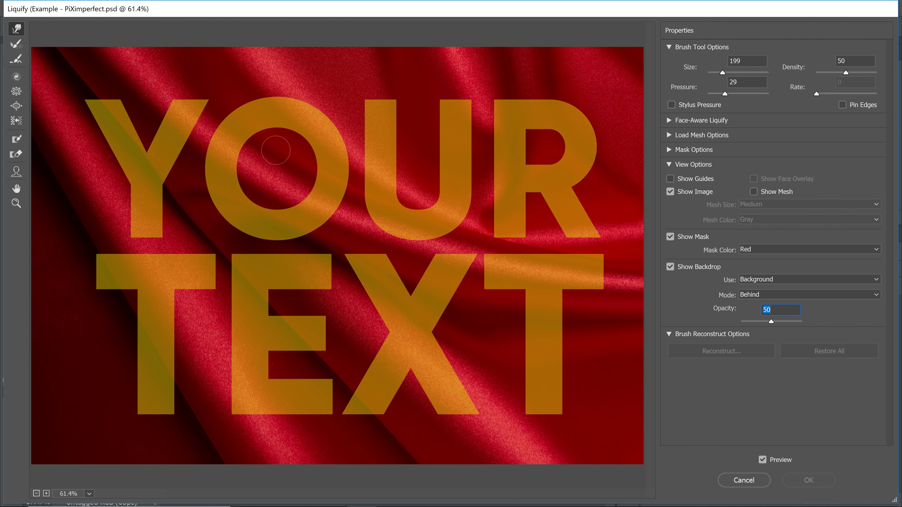
Adjust the Forward Warp brush size over the U and R and set the backdrop opacity to 32.
key("ctrl+plus")
key("ctrl+plus")
key("ctrl+plus")
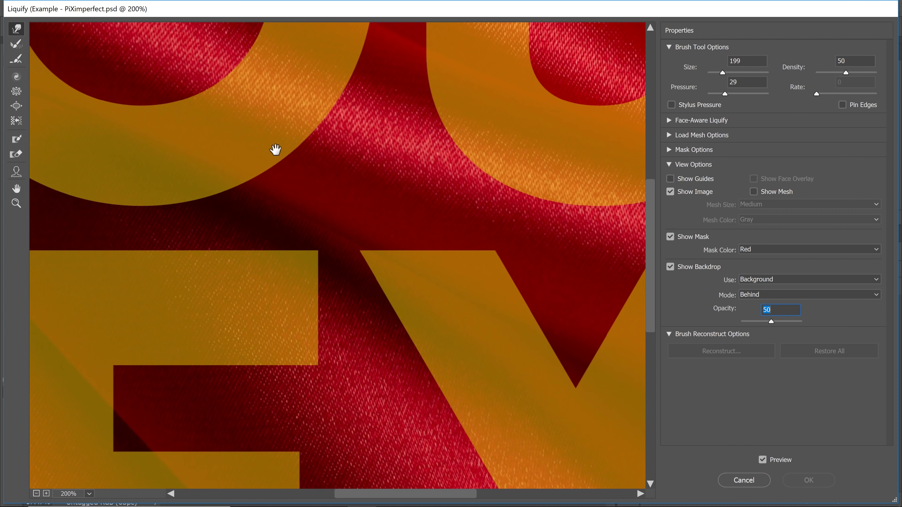
mouse_move(507, 200)
left_mouse_down()
mouse_move(431, 246)
mouse_move(384, 223)
mouse_move(375, 254)
mouse_move(369, 178)
left_mouse_up()
key("ctrl+minus")
key("ctrl+minus")
key("ctrl+plus")
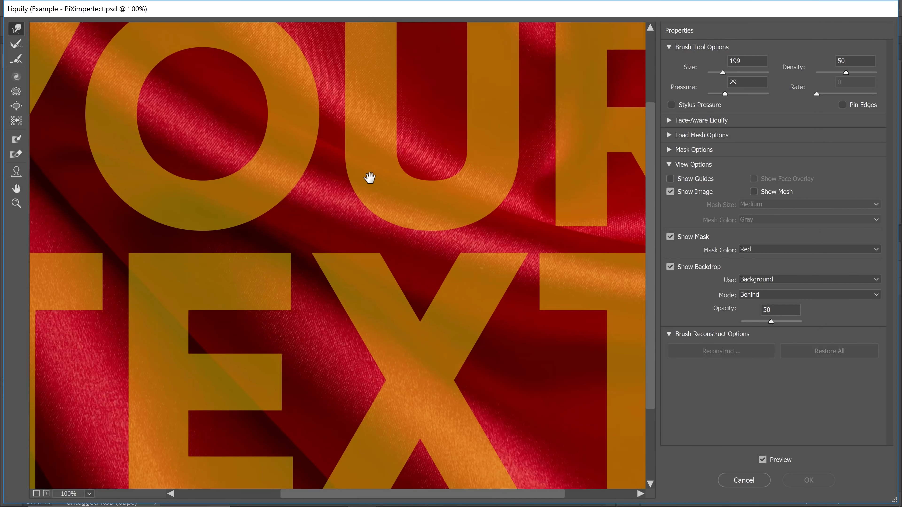
left_click_drag(437, 213, 412, 222)
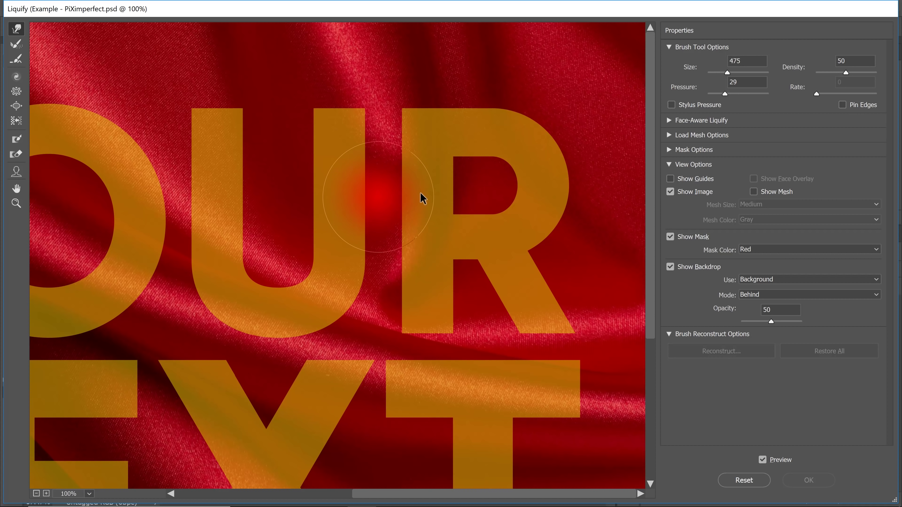
left_click_drag(420, 192, 425, 193)
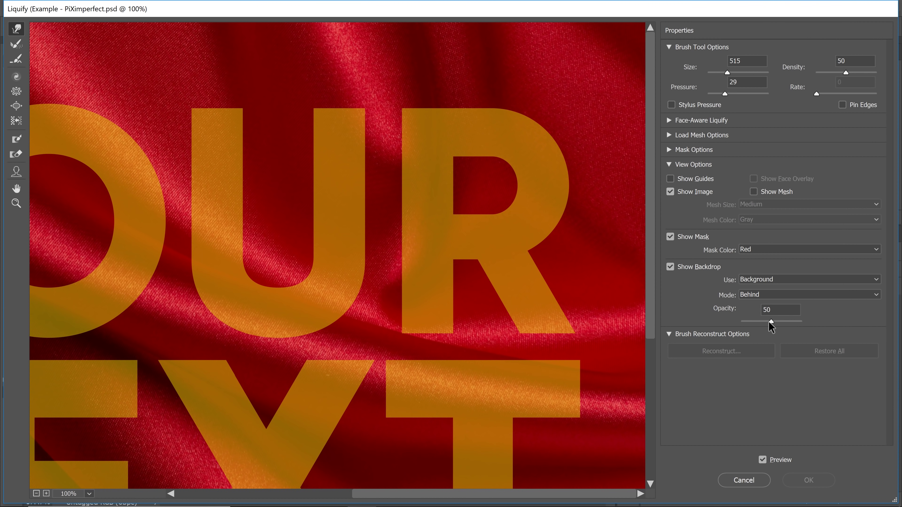
left_click_drag(769, 322, 763, 322)
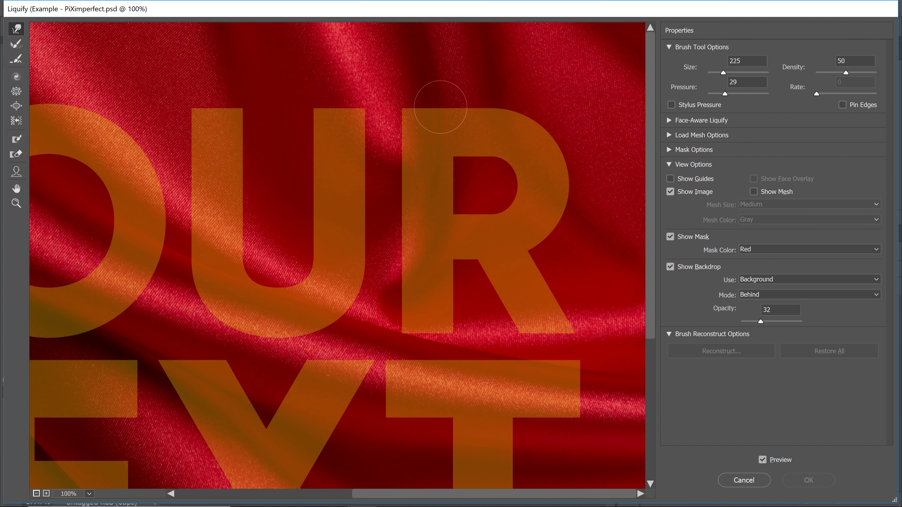
Warp the top edge and stem of the R along the fabric folds with a Forward Warp brush of about 262.
left_click_drag(445, 103, 444, 102)
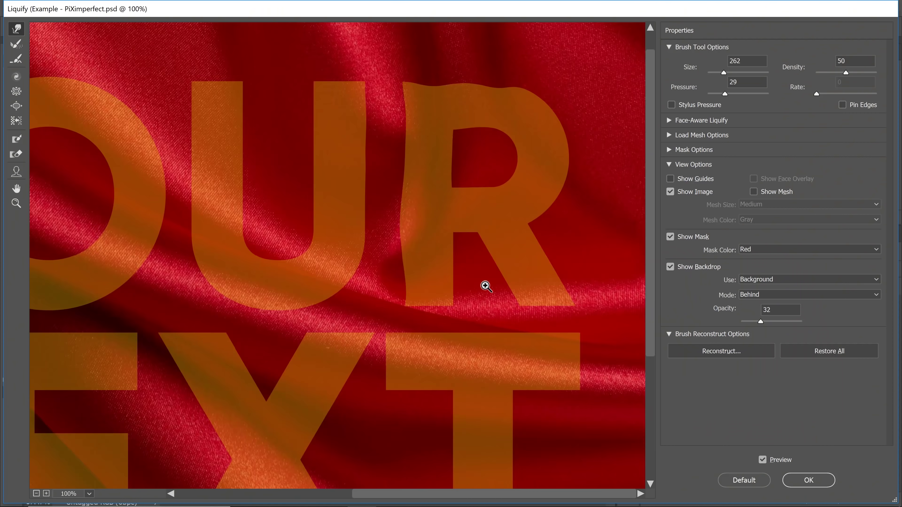
left_click(485, 286, "alt")
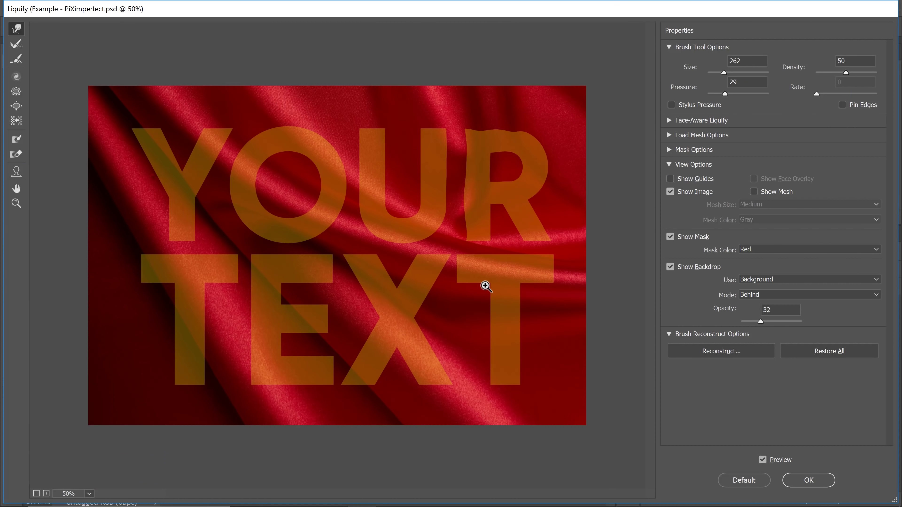
left_click(483, 284, "ctrl")
left_click(484, 284, "ctrl")
left_click_drag(445, 191, 335, 215)
left_click(336, 215, "alt")
left_click_drag(461, 271, 462, 292)
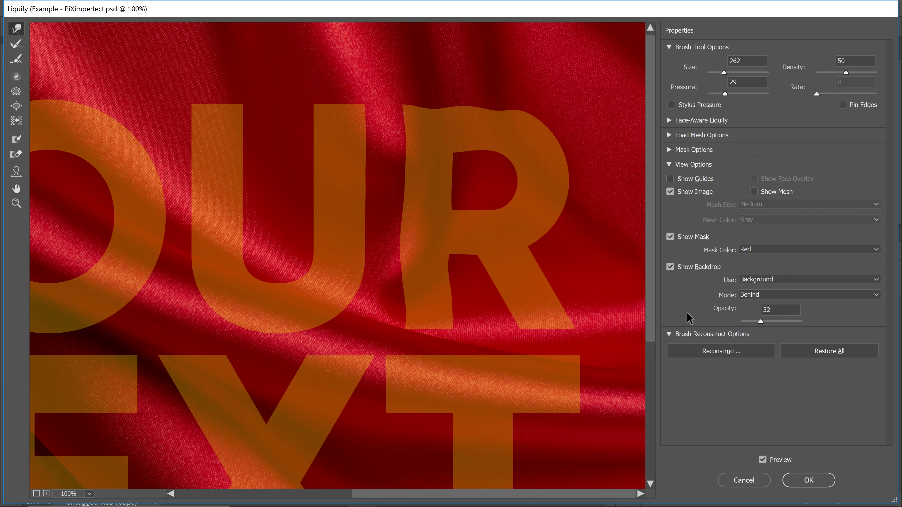
Lower the backdrop opacity to 28 and refine the R's lower stem with a smaller Forward Warp brush.
left_click_drag(760, 322, 755, 323)
right_click(437, 265, "alt")
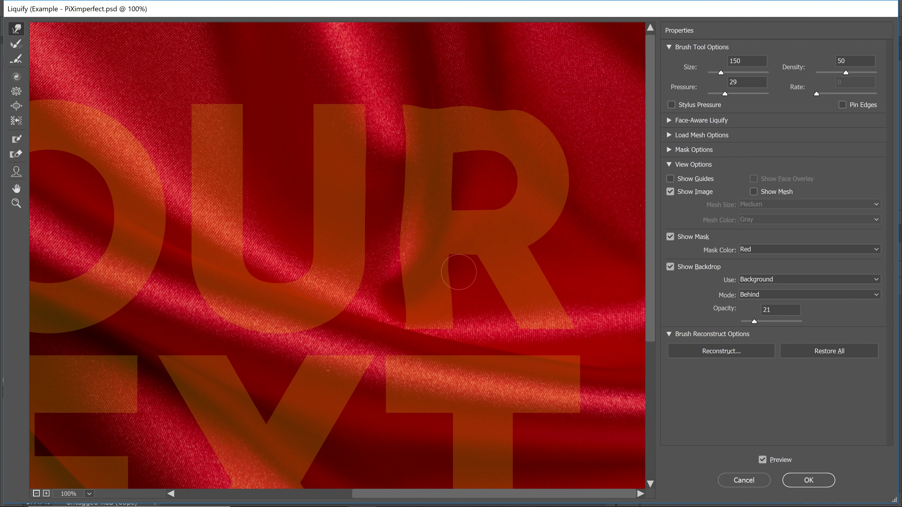
key("ctrl+minus")
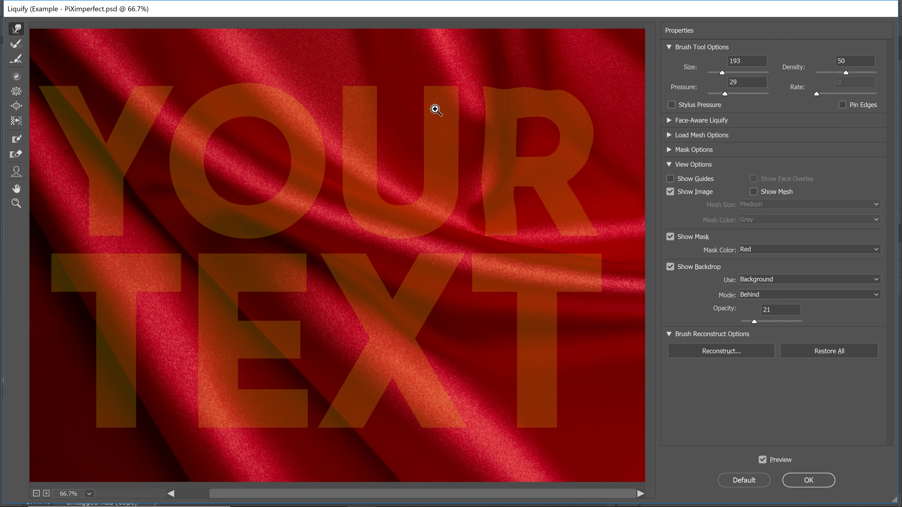
key("ctrl+plus")
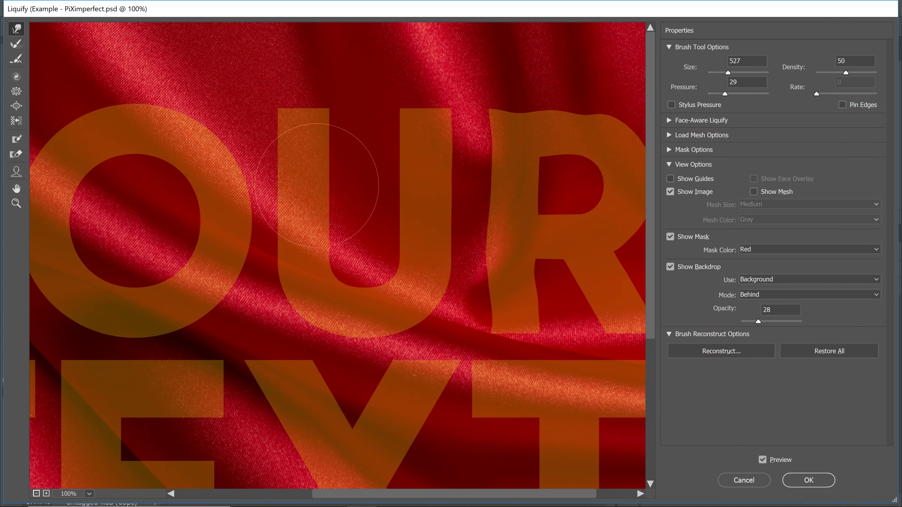
Warp the U's left stem and bottom curve along the fabric folds with a large Forward Warp brush.
key("bracketright")
key("bracketright")
key("bracketright")
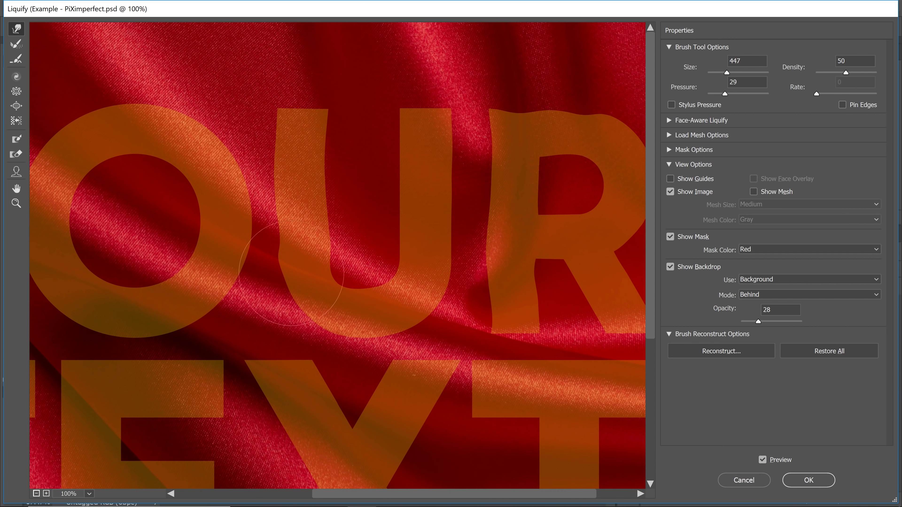
left_click_drag(294, 274, 320, 262)
left_click_drag(317, 332, 312, 318)
key("bracketright")
left_click_drag(333, 337, 332, 324)
left_click_drag(432, 318, 422, 311)
Warp the U's right stem and its inner edge to follow the folds, reducing the brush for the inner edge.
key("bracketleft")
left_click_drag(419, 261, 405, 258)
left_click_drag(460, 202, 454, 255)
key("bracketright")
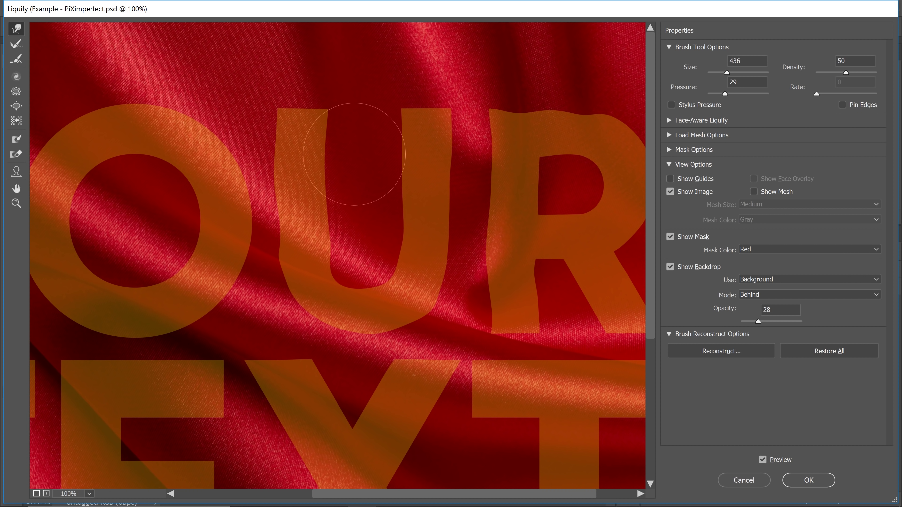
key("bracketleft")
key("bracketleft")
left_click_drag(392, 221, 391, 105)
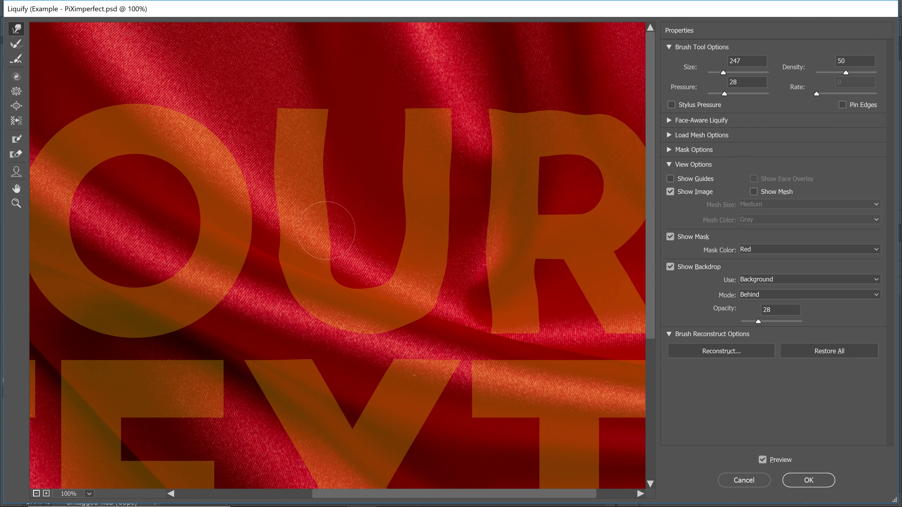
Smooth the rough warped edges of the U with the Smooth tool, and return to the Forward Warp tool.
left_click(18, 66)
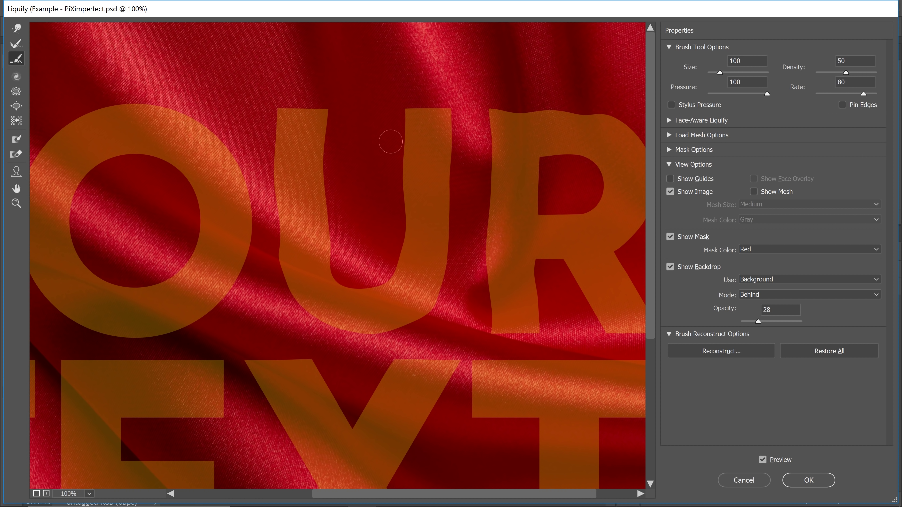
mouse_move(390, 141)
left_mouse_down()
mouse_move(413, 147)
mouse_move(400, 144)
left_mouse_up()
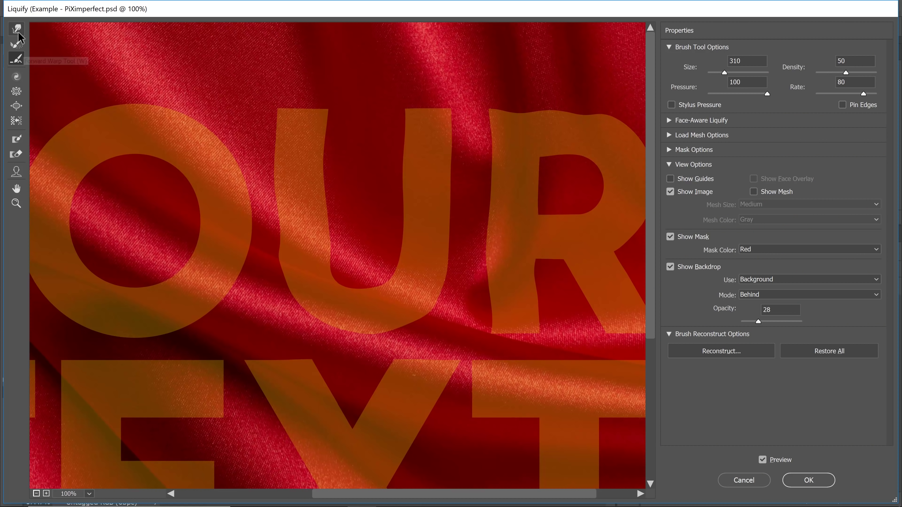
left_click(17, 31)
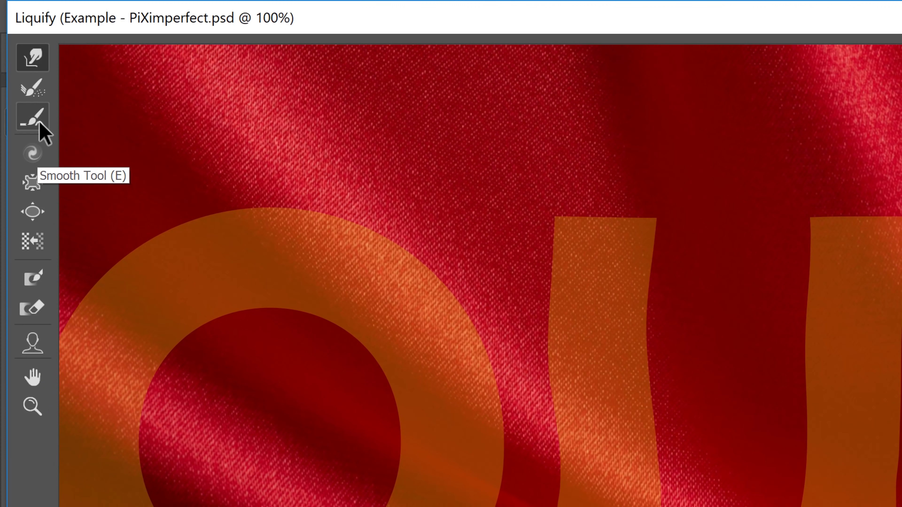
left_click(36, 122)
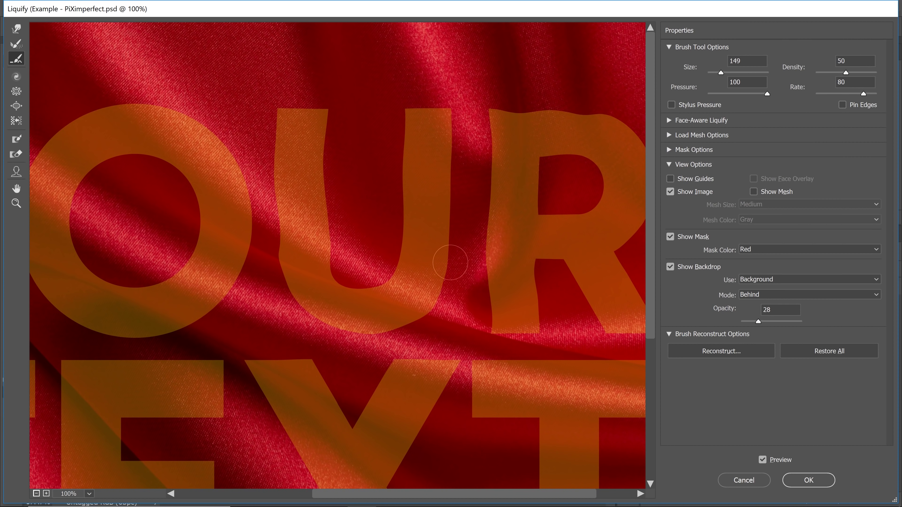
left_click(16, 28)
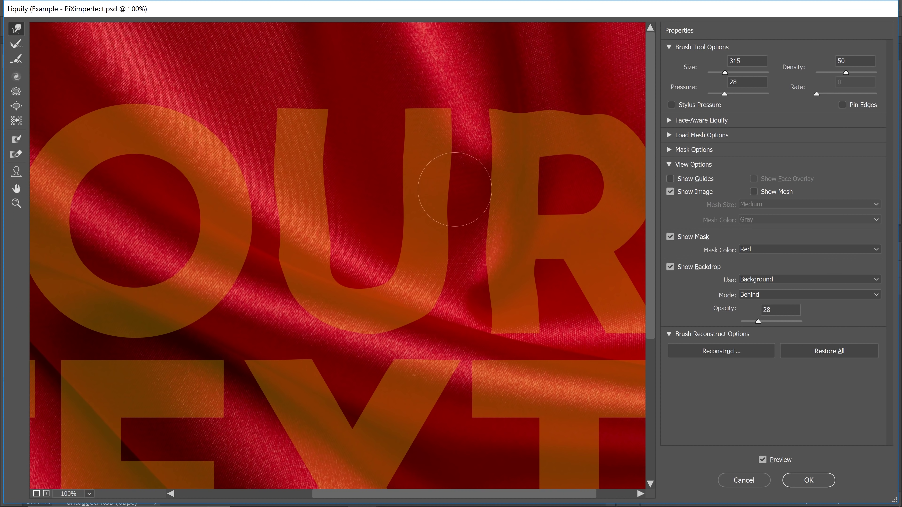
Warp the upper part of the O to follow the bright fold crossing it.
left_click(416, 208, "ctrl+alt")
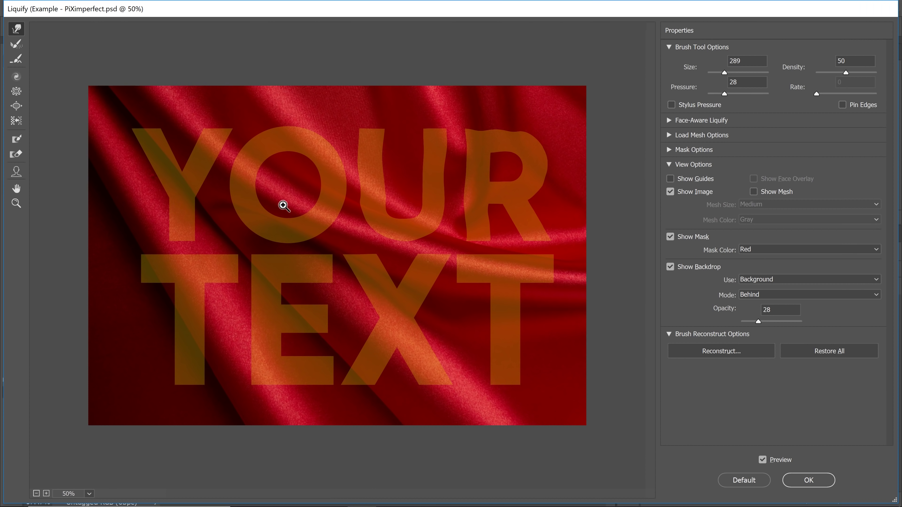
left_click(276, 146, "ctrl")
left_click(276, 146, "ctrl")
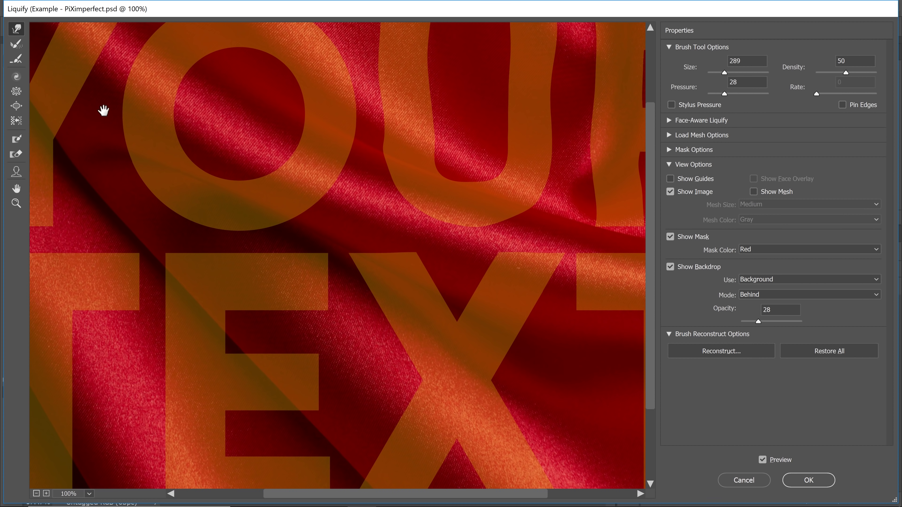
left_click_drag(130, 135, 242, 235)
key("ctrl+plus")
key("ctrl+minus")
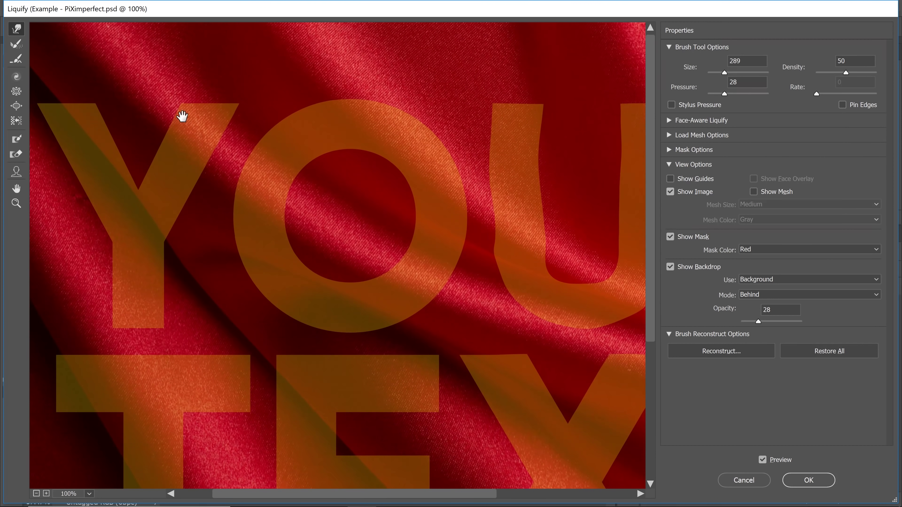
left_click_drag(182, 116, 166, 122)
key("bracketright")
left_click_drag(267, 136, 302, 127)
key("bracketleft")
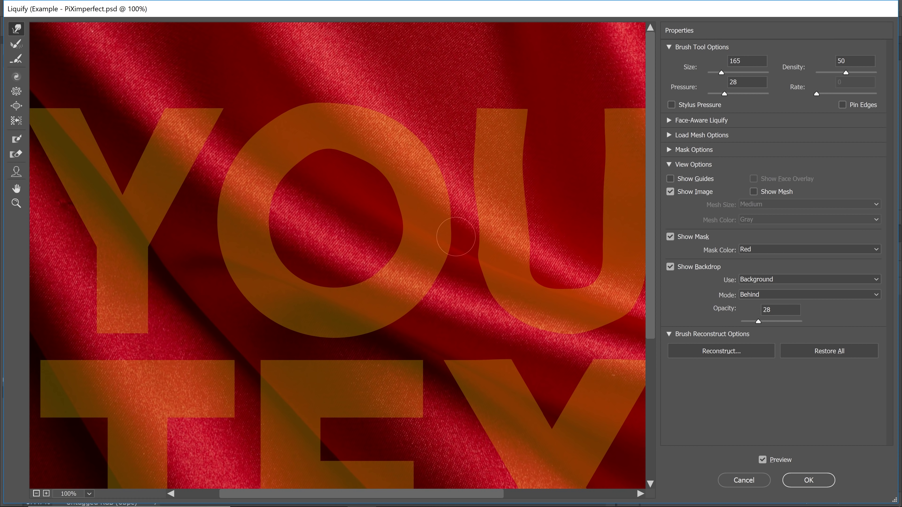
Warp the O's left side and inner edges along the folds with a Forward Warp brush of about 318.
key("bracketright")
mouse_move(362, 192)
left_mouse_down()
mouse_move(351, 176)
mouse_move(392, 209)
left_mouse_up()
left_click_drag(202, 240, 282, 260)
left_click_drag(248, 147, 302, 173)
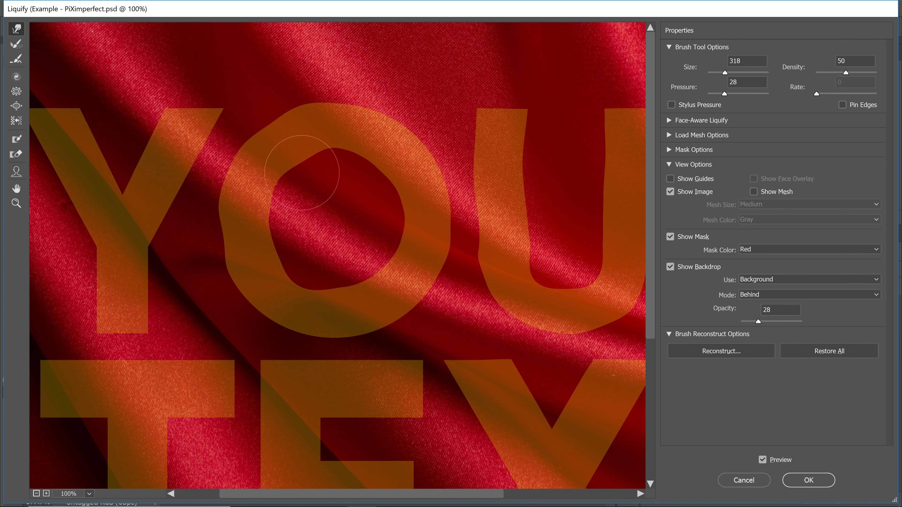
Raise the backdrop opacity to 32 and enlarge the Forward Warp brush.
key("ctrl+minus")
left_click_drag(758, 321, 761, 321)
key("bracketleft")
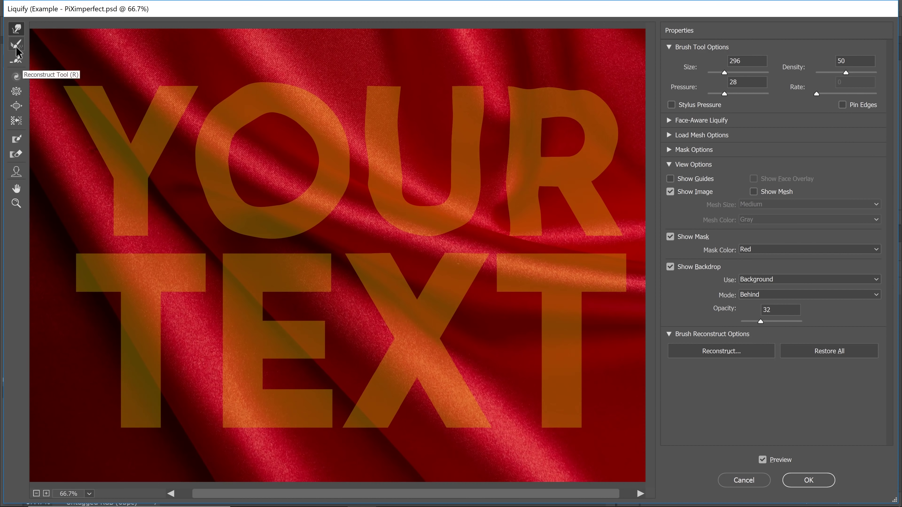
scroll(192, 99, "left", 2)
key("bracketright")
key("bracketright")
key("bracketright")
key("bracketright")
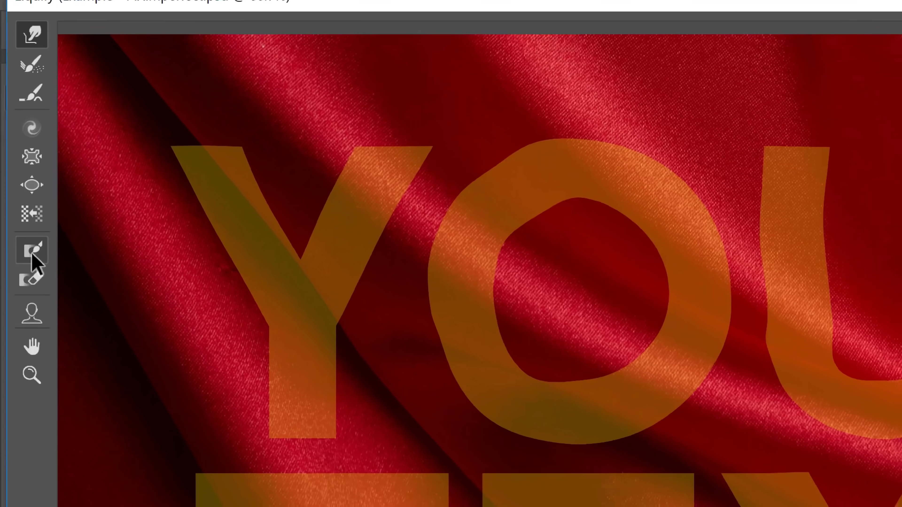
Freeze the O, the first T and much of the E with an enlarged Freeze Mask brush, and return to Forward Warp.
left_click(17, 142)
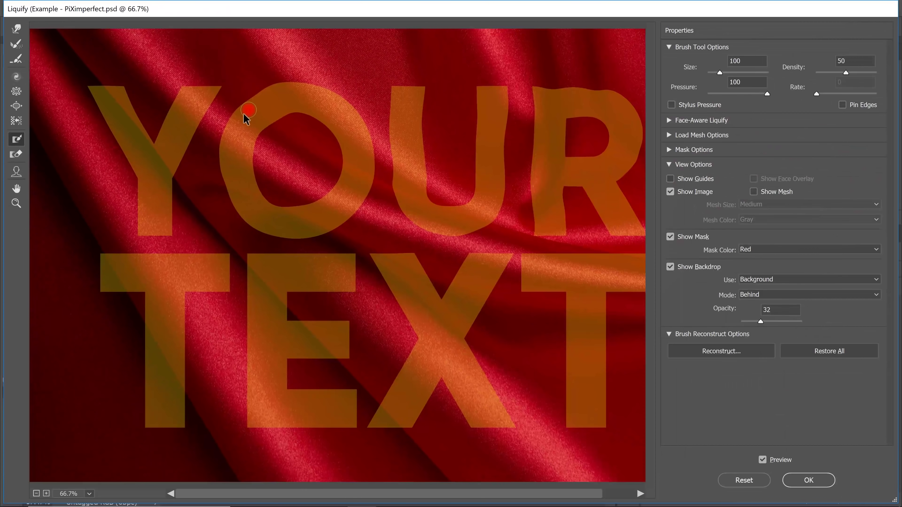
key("bracketright")
key("bracketright")
key("bracketright")
key("bracketright")
key("bracketright")
mouse_move(249, 110)
left_mouse_down()
mouse_move(246, 131)
mouse_move(257, 114)
mouse_move(239, 169)
mouse_move(252, 207)
mouse_move(307, 225)
mouse_move(292, 124)
mouse_move(276, 132)
mouse_move(336, 130)
mouse_move(327, 237)
left_mouse_up()
mouse_move(117, 280)
left_mouse_down()
mouse_move(197, 285)
mouse_move(95, 272)
mouse_move(248, 275)
mouse_move(136, 305)
mouse_move(153, 358)
mouse_move(210, 397)
mouse_move(229, 372)
mouse_move(227, 313)
mouse_move(359, 258)
mouse_move(189, 426)
left_mouse_up()
left_click(16, 29)
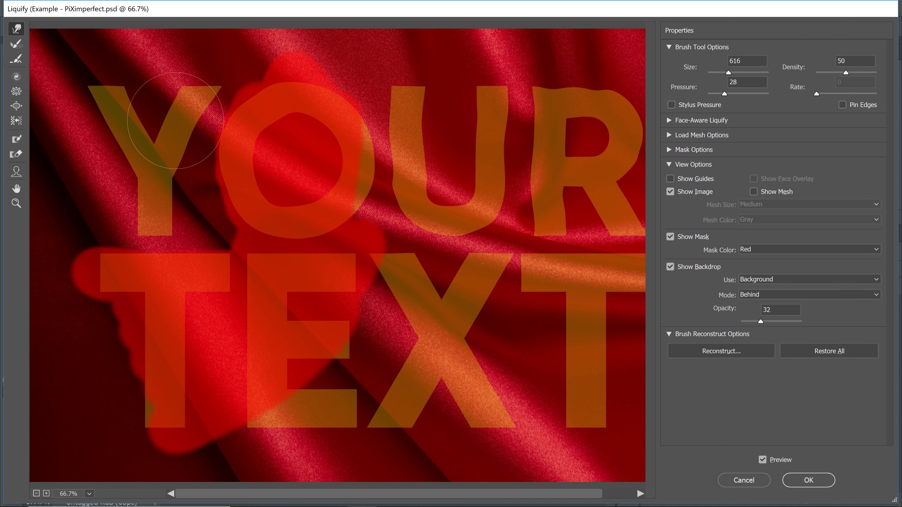
Warp the Y's right arm along the fold beside the frozen O, using progressively smaller Forward Warp brushes.
key("bracketleft")
key("bracketleft")
key("bracketleft")
key("bracketleft")
left_click(175, 71)
left_click(175, 71)
mouse_move(175, 72)
left_mouse_down()
mouse_move(258, 205)
mouse_move(369, 273)
left_mouse_up()
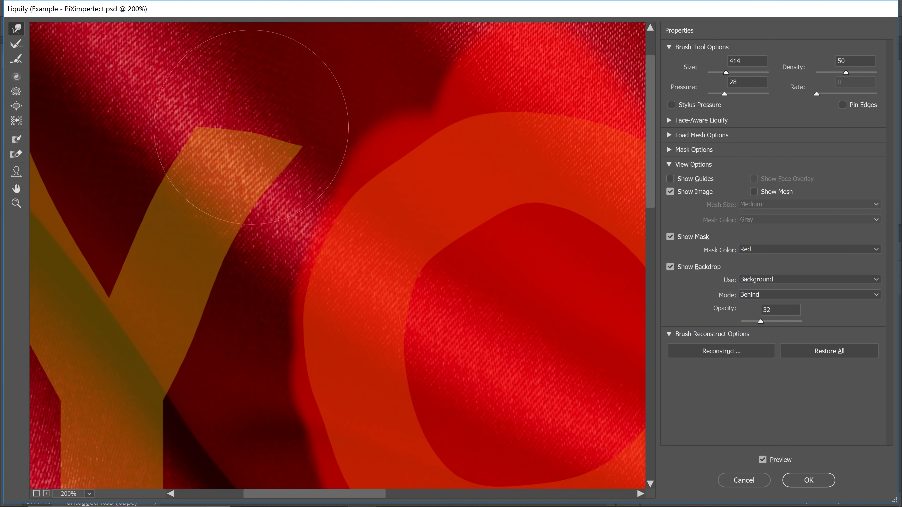
key("bracketleft")
key("bracketleft")
key("bracketleft")
key("bracketleft")
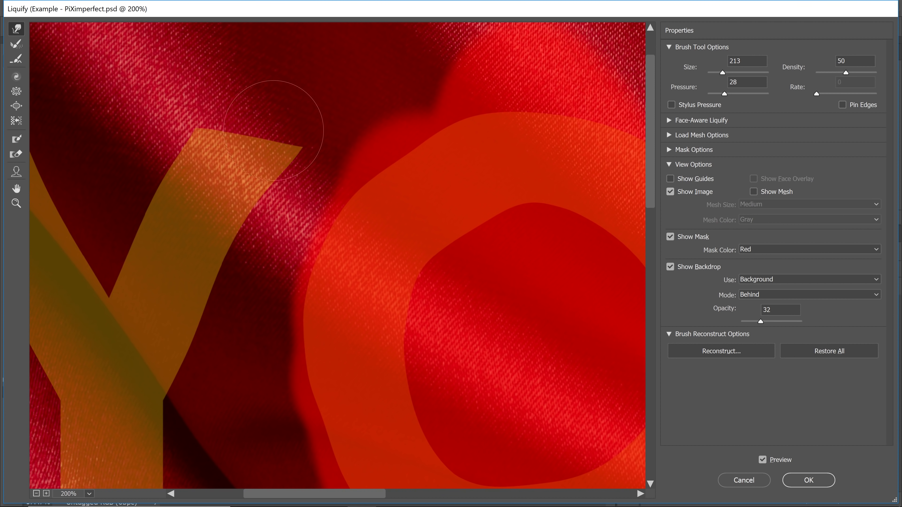
Warp the Y's left arm and stem along the folds with a Forward Warp brush of about 353, and smooth its edges.
key("ctrl+minus")
key("bracketright")
key("bracketright")
key("bracketright")
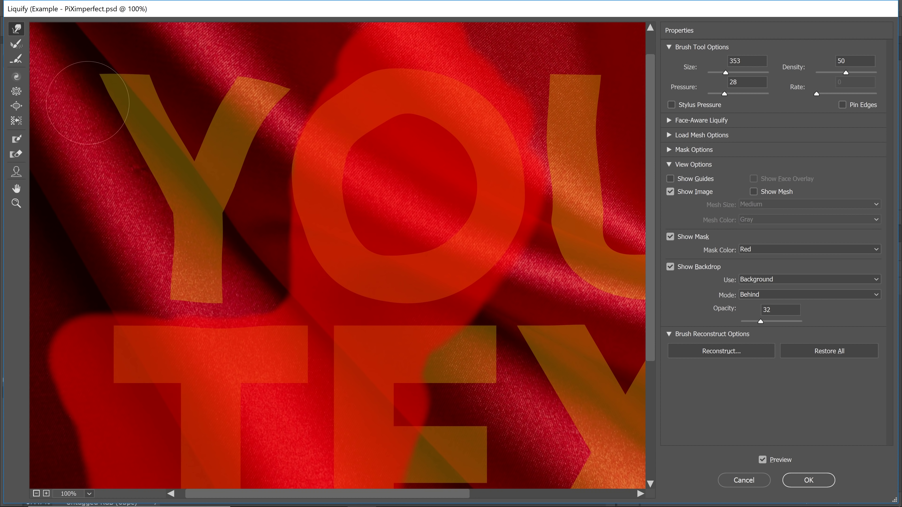
key("ctrl+plus")
key("ctrl+plus")
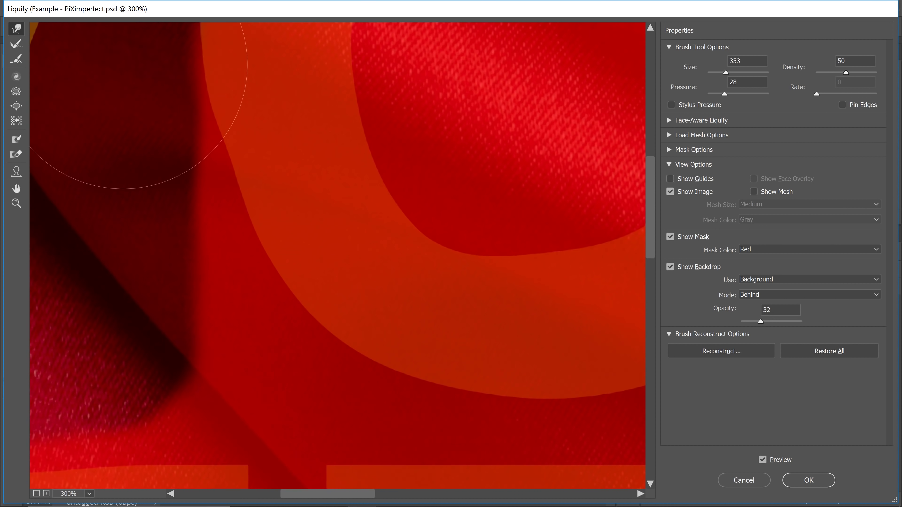
mouse_move(219, 196)
left_mouse_down()
mouse_move(527, 296)
mouse_move(382, 352)
mouse_move(322, 339)
mouse_move(232, 294)
mouse_move(226, 276)
left_mouse_up()
left_click(16, 59)
mouse_move(207, 248)
left_mouse_down()
mouse_move(232, 293)
mouse_move(205, 226)
mouse_move(344, 408)
left_mouse_up()
Clear the existing freeze mask with an enlarged Thaw Mask brush, and freeze the E and Y with a Freeze Mask brush of about 611.
key("ctrl+0")
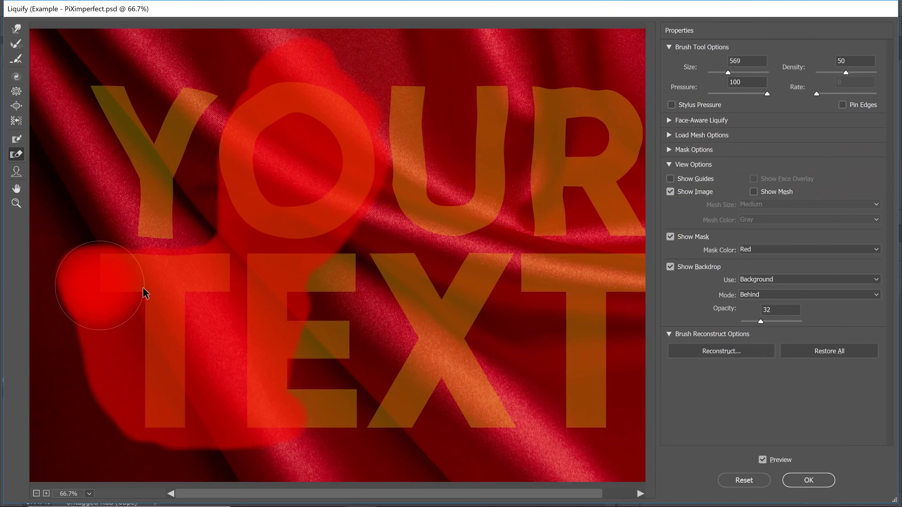
mouse_move(141, 292)
left_mouse_down()
mouse_move(105, 368)
mouse_move(144, 322)
mouse_move(199, 291)
mouse_move(142, 409)
mouse_move(174, 442)
mouse_move(89, 359)
mouse_move(178, 263)
mouse_move(312, 281)
mouse_move(173, 198)
mouse_move(284, 85)
mouse_move(371, 63)
left_mouse_up()
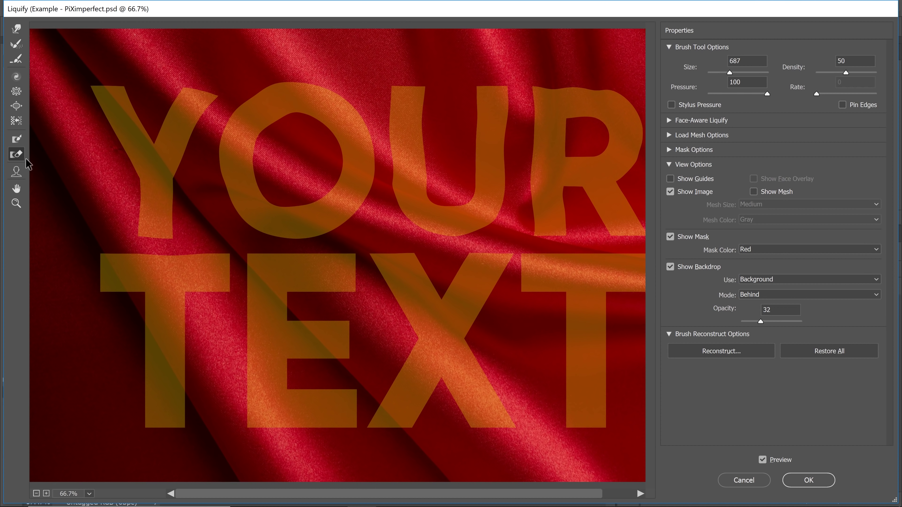
left_click(19, 138)
left_click_drag(340, 244, 359, 245)
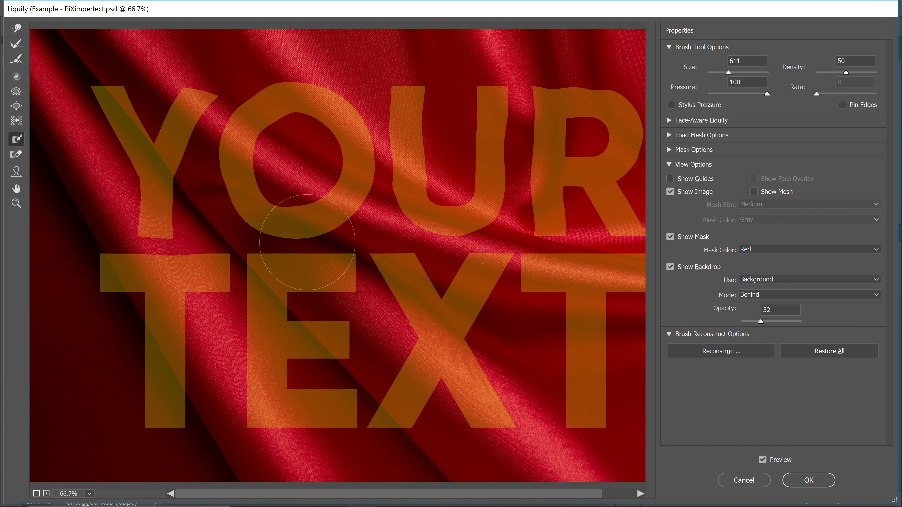
mouse_move(301, 242)
left_mouse_down()
mouse_move(308, 300)
mouse_move(285, 250)
mouse_move(285, 439)
mouse_move(323, 257)
mouse_move(322, 441)
mouse_move(337, 261)
mouse_move(352, 392)
mouse_move(358, 260)
mouse_move(349, 309)
left_mouse_up()
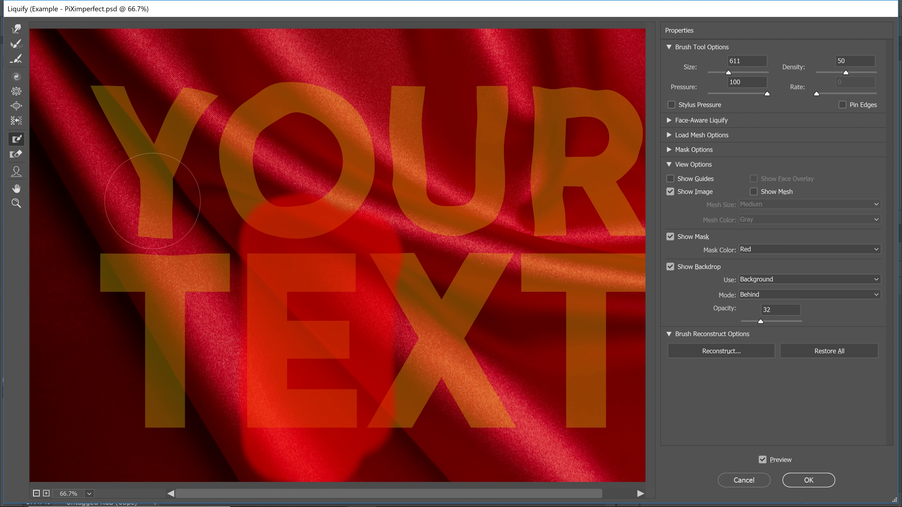
mouse_move(156, 209)
left_mouse_down()
mouse_move(138, 202)
mouse_move(208, 177)
mouse_move(183, 127)
mouse_move(202, 104)
mouse_move(119, 95)
left_mouse_up()
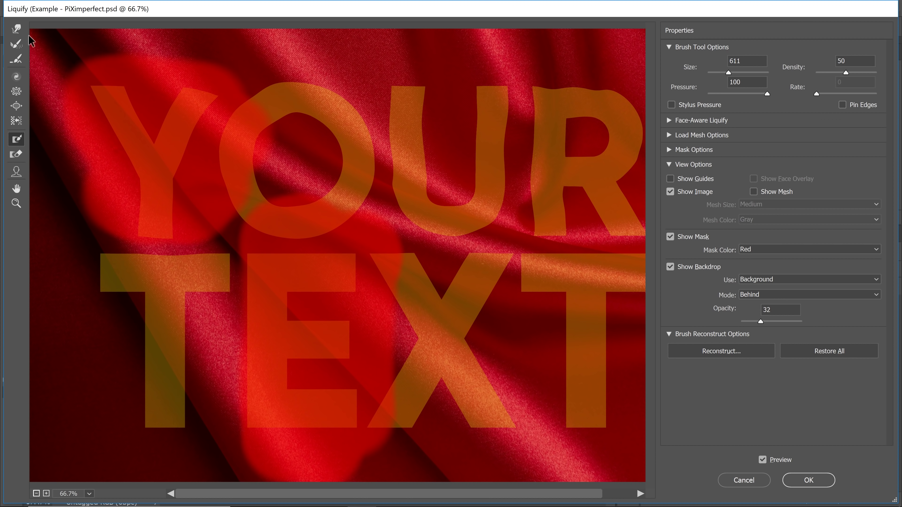
Warp the first T's crossbar so it slopes along the fold, refining its corner with a Forward Warp brush of about 91.
left_click(17, 28)
left_click_drag(176, 240, 213, 259)
key("bracketright")
key("bracketright")
key("bracketright")
left_click_drag(77, 258, 94, 272)
scroll(78, 266, "up", 2)
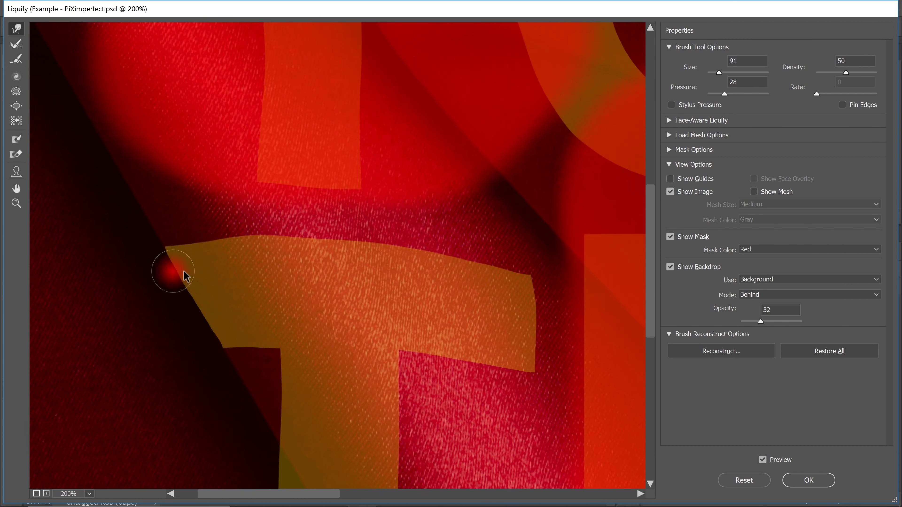
Warp both edges of the first T's stem along the diagonal fold with a Forward Warp brush of about 199.
scroll(181, 272, "down", 2)
scroll(198, 363, "up", 1)
left_click_drag(252, 349, 245, 359)
scroll(144, 410, "down", 1)
scroll(144, 411, "up", 3)
key("bracketleft")
key("bracketleft")
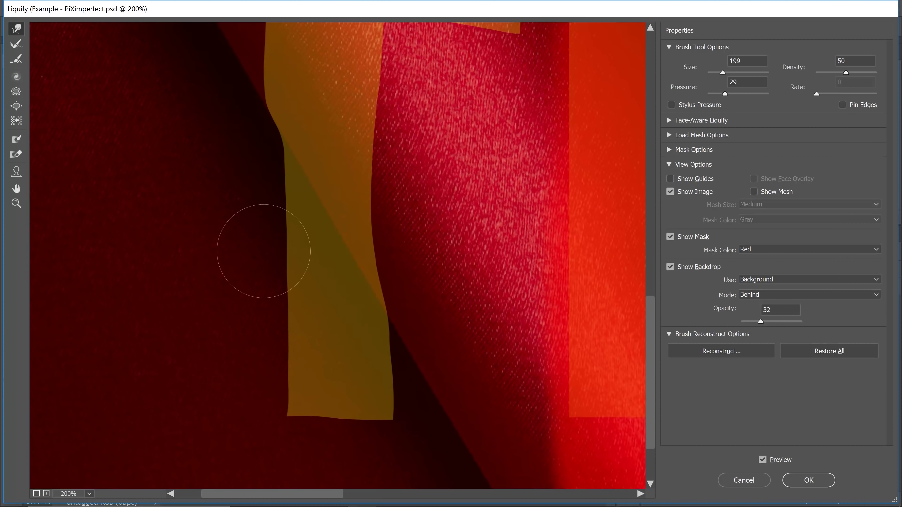
left_click_drag(394, 234, 385, 248)
scroll(384, 248, "down", 2)
Freeze the YOUR letters, the first T and the letters after the E with a Freeze Mask brush of about 597.
left_click(17, 139)
left_click_drag(153, 265, 191, 369)
key("ctrl+minus")
left_click_drag(152, 159, 388, 178)
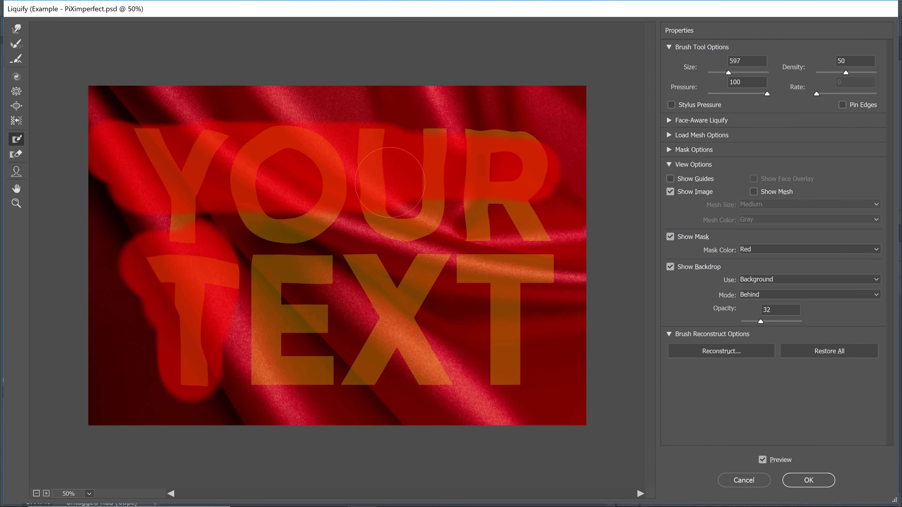
key("ctrl+plus")
left_click_drag(416, 284, 544, 419)
left_click_drag(327, 263, 330, 279)
Warp the E's arms and outer edges along the folds with a reduced Forward Warp brush.
left_click(16, 45)
key("ctrl+plus")
key("ctrl+plus")
key("ctrl+plus")
left_click(16, 29)
key("ctrl+minus")
key("ctrl+minus")
key("ctrl+minus")
key("bracketleft")
key("bracketleft")
mouse_move(291, 331)
left_mouse_down()
mouse_move(306, 425)
mouse_move(314, 394)
mouse_move(273, 398)
left_mouse_up()
Thaw the X, and freeze the E and the last T with a Freeze Mask brush of about 459.
left_click(16, 153)
left_click_drag(443, 383, 413, 292)
left_click(16, 139)
left_click_drag(320, 277, 305, 408)
scroll(391, 285, "right", 1)
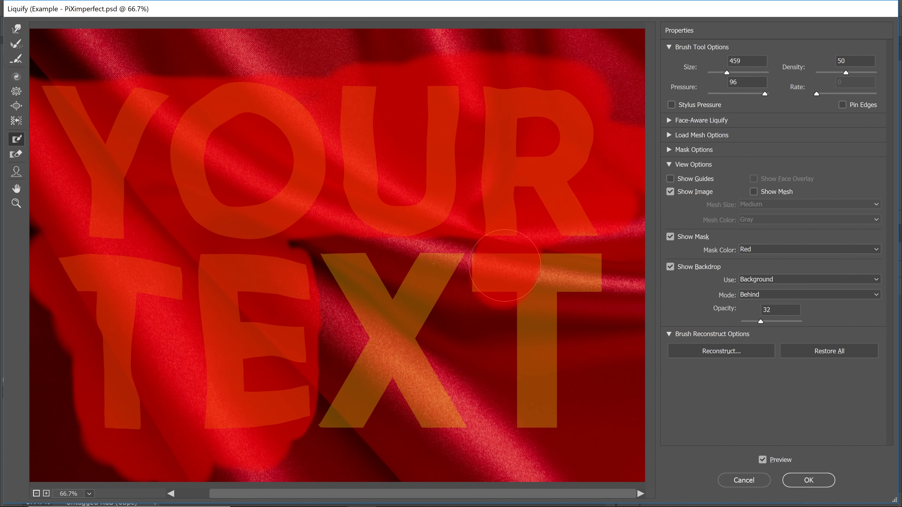
left_click_drag(509, 272, 539, 409)
Warp the X's arms and legs along the folds with a Forward Warp brush of about 292.
left_click(17, 29)
left_click_drag(349, 313, 364, 302)
mouse_move(350, 376)
left_mouse_down()
mouse_move(328, 393)
mouse_move(326, 411)
left_mouse_up()
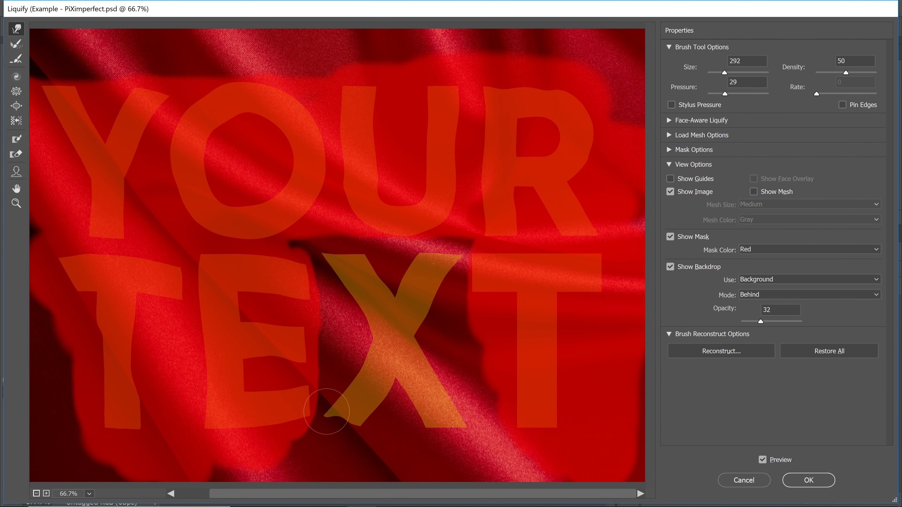
key("ctrl+plus")
key("ctrl+plus")
key("ctrl+minus")
key("ctrl+minus")
Thaw the last T and freeze the X.
left_click(17, 154)
left_click_drag(497, 274, 544, 419)
left_click(17, 139)
left_click_drag(463, 252, 461, 447)
left_click_drag(378, 306, 409, 462)
Warp the last T along the folds with Forward Warp brushes of about 421 and 392, and apply Liquify.
left_click(17, 29)
left_click_drag(544, 245, 544, 253)
key("bracketleft")
key("bracketleft")
left_click_drag(506, 302, 513, 331)
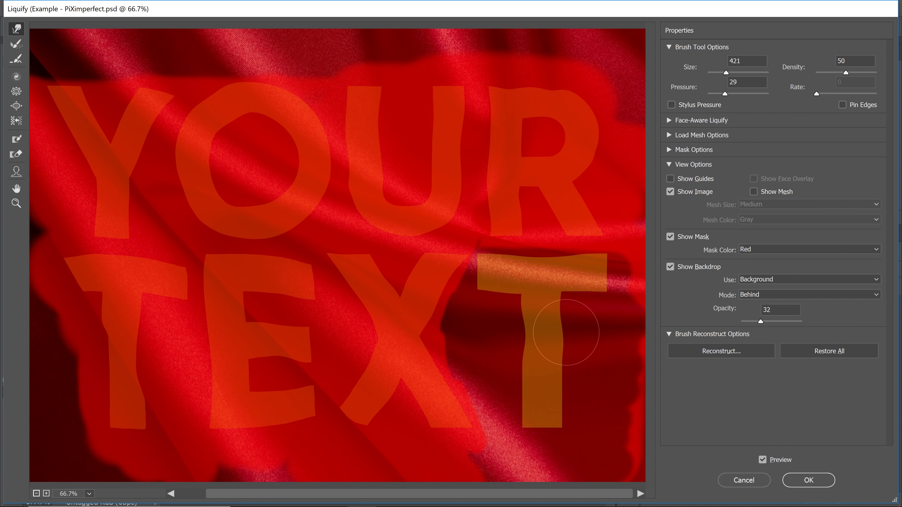
left_click_drag(568, 332, 564, 366)
left_click_drag(515, 394, 519, 394)
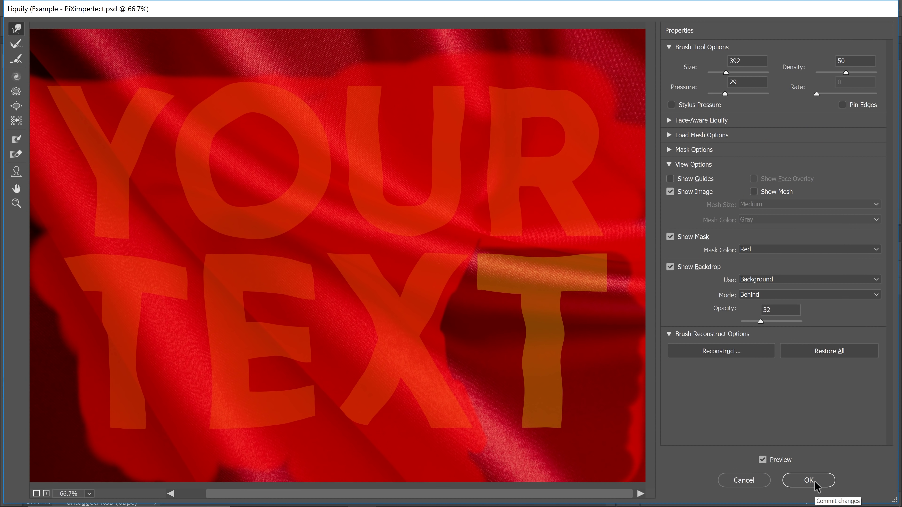
left_click(813, 483)
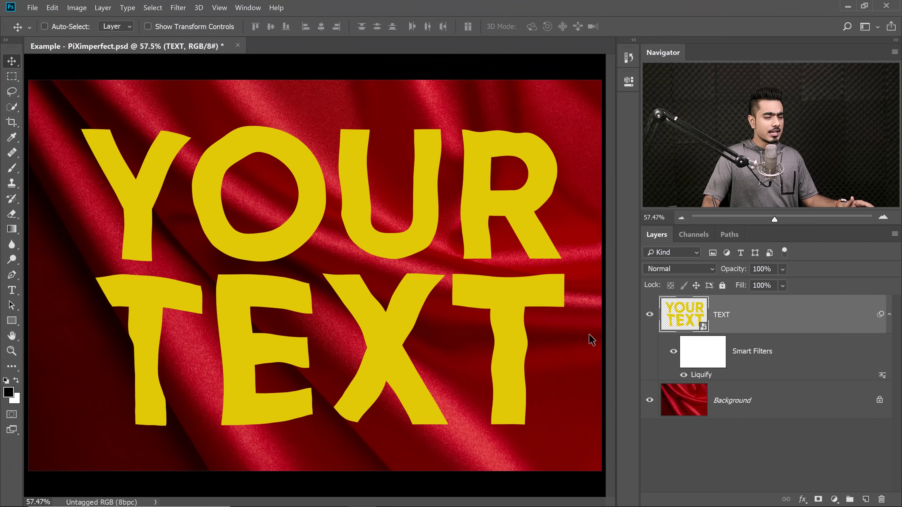
Reopen Liquify on the TEXT layer and use the Background layer as the backdrop.
key("ctrl+shift+x")
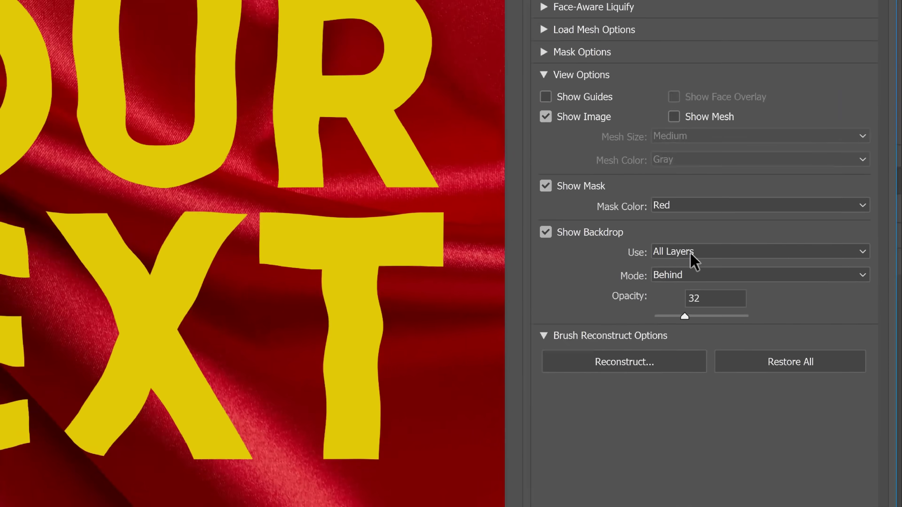
left_click(761, 281)
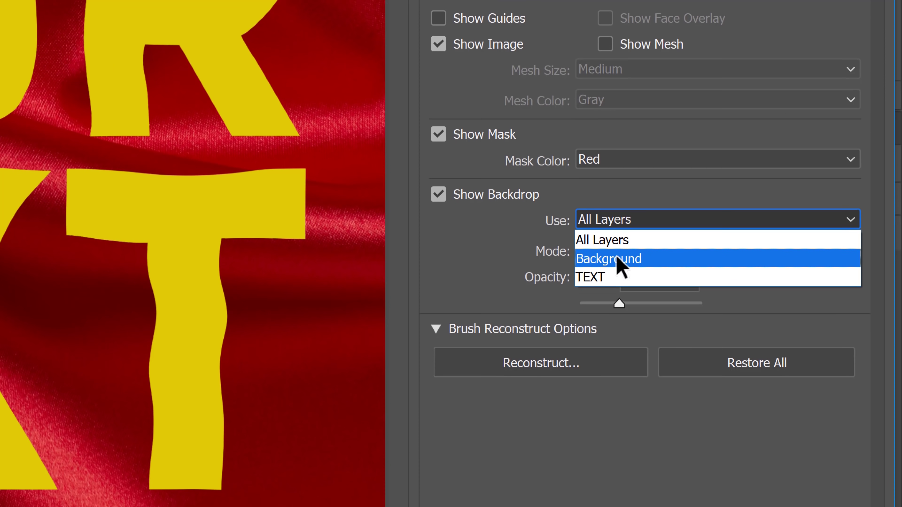
left_click(758, 298)
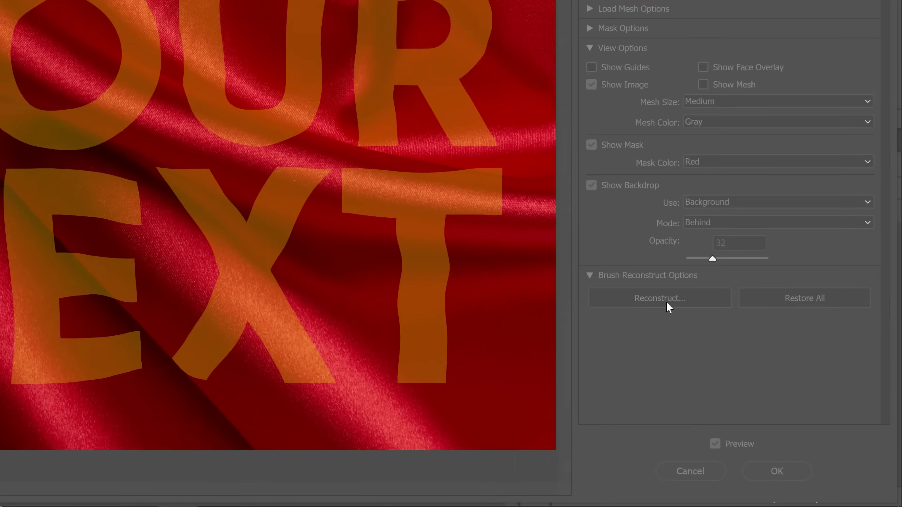
Try a Revert Reconstruction amount of 0, return it to 100 and apply Liquify.
left_click(723, 353)
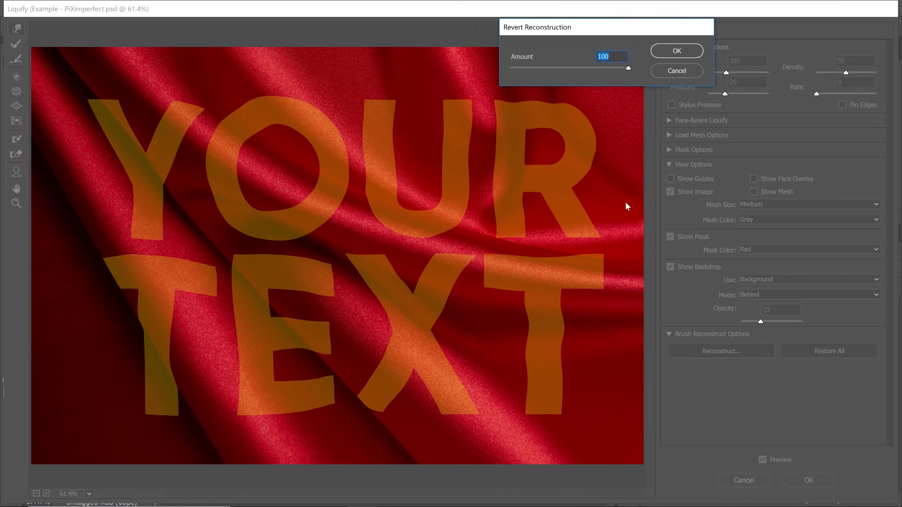
left_click_drag(587, 34, 599, 54)
left_click_drag(637, 88, 508, 95)
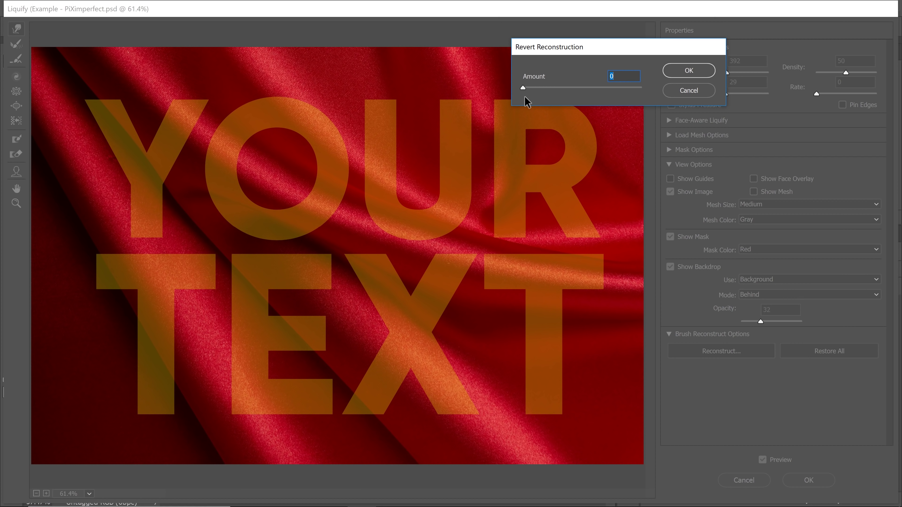
left_click_drag(529, 88, 629, 93)
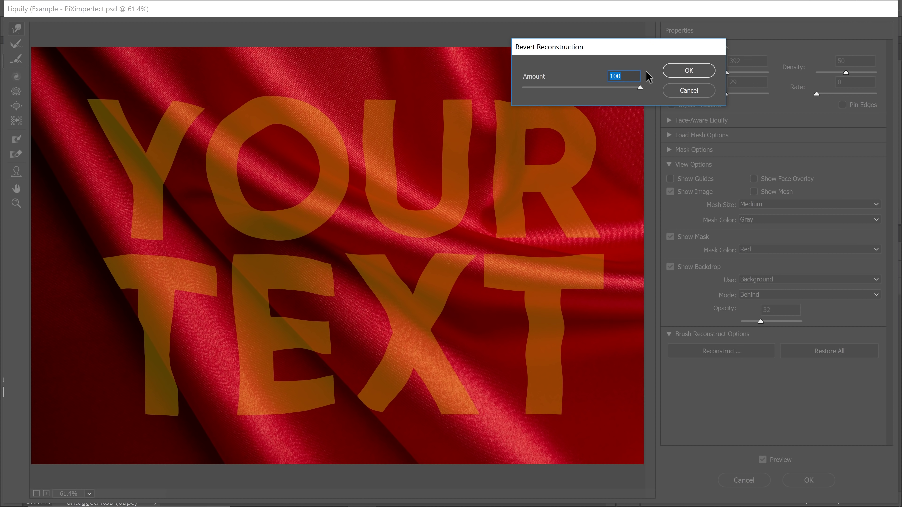
left_click(676, 73)
left_click(813, 480)
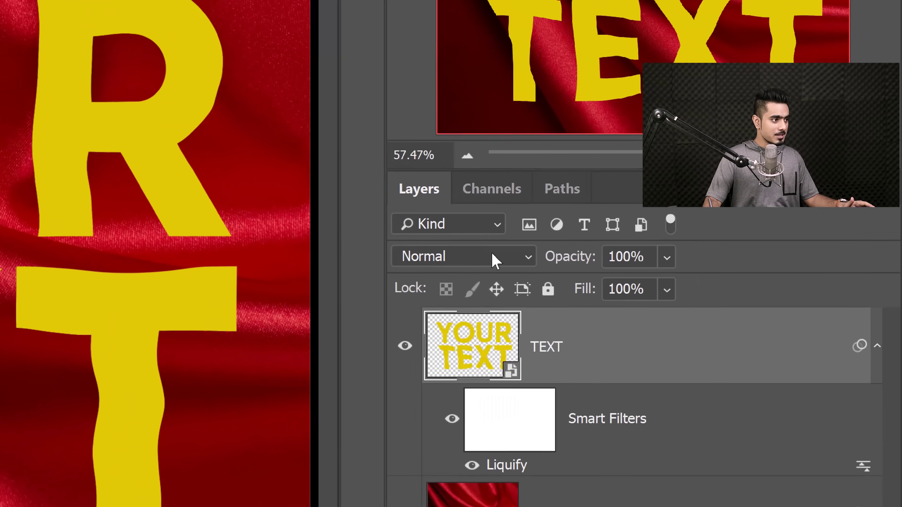
Set the TEXT layer to Multiply and split its Underlying Layer highlight Blend If slider to 122 / 255.
left_click(495, 262)
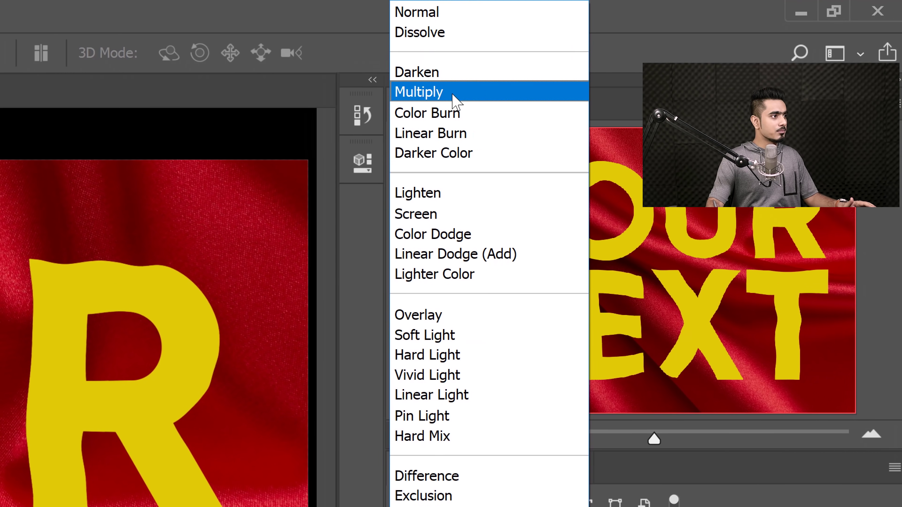
left_click(398, 93)
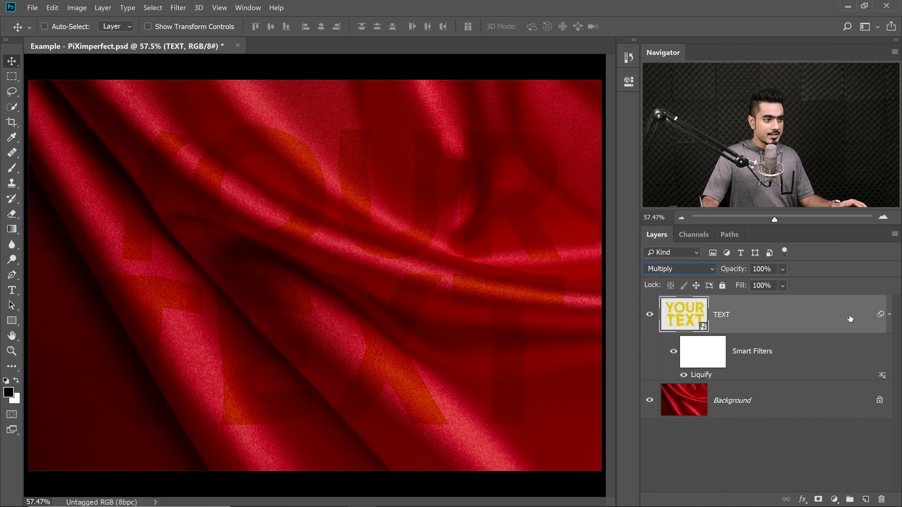
double_click(796, 343)
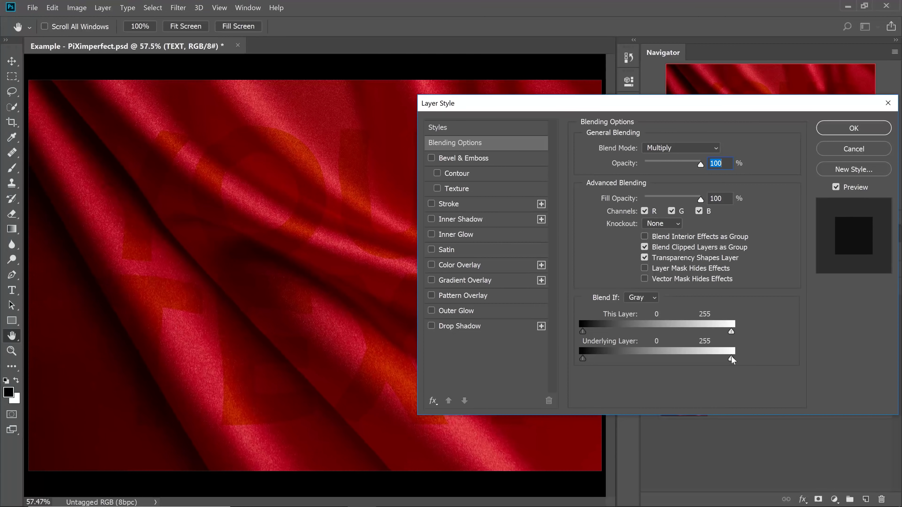
left_click_drag(731, 359, 642, 356)
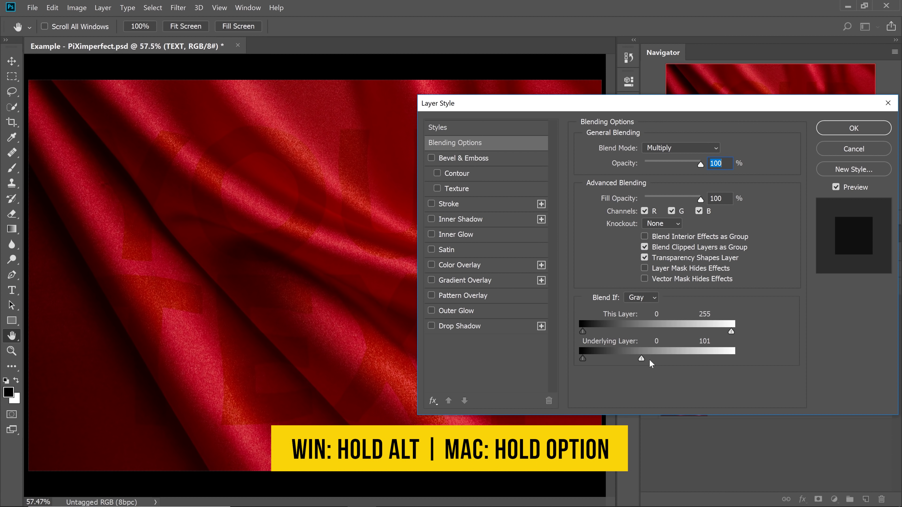
left_click_drag(643, 358, 723, 359)
left_click_drag(640, 359, 652, 358)
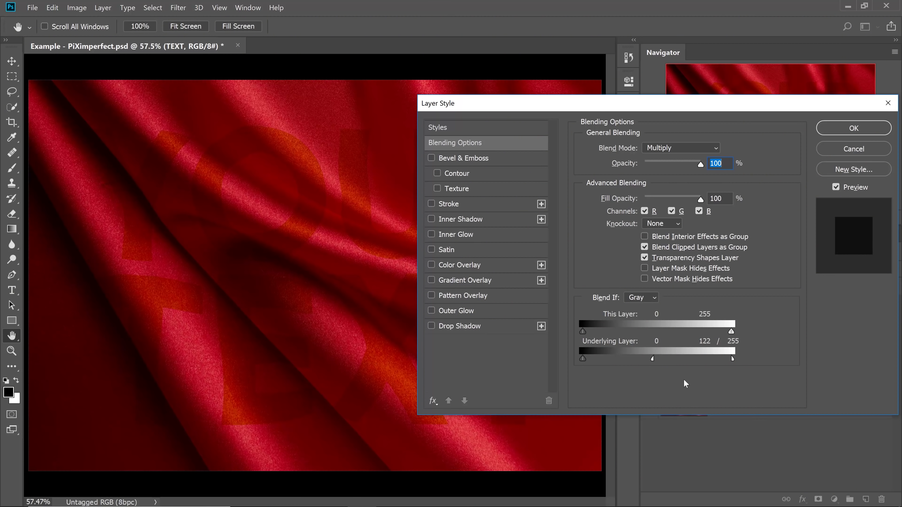
left_click(836, 134)
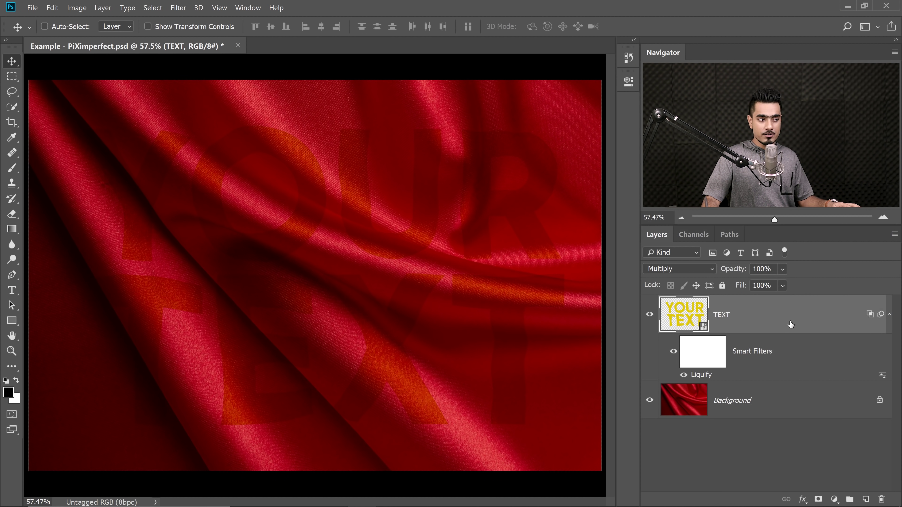
Duplicate the TEXT layer and set the copy's blend mode to Screen.
key("ctrl+j")
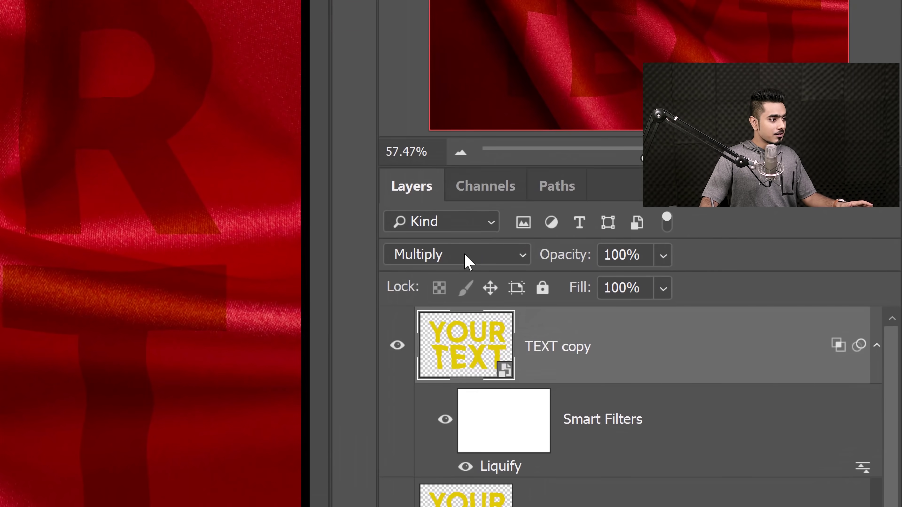
left_click(468, 263)
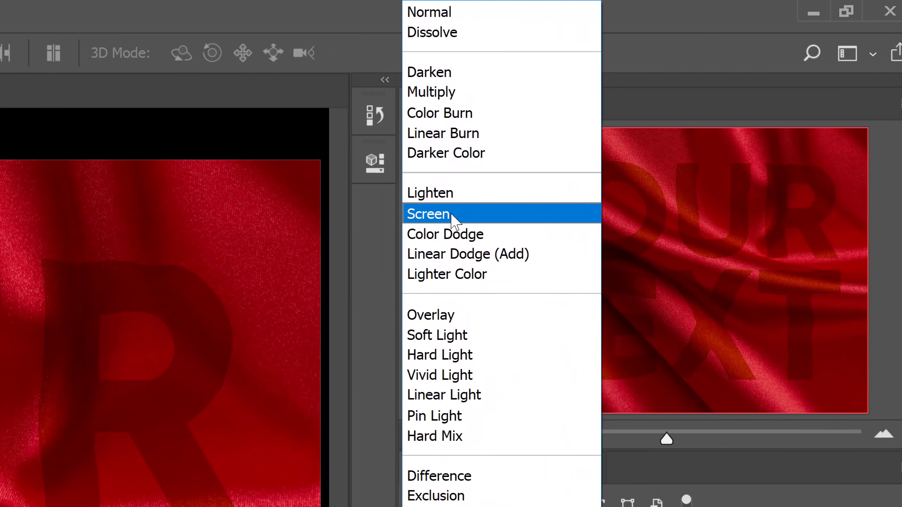
left_click(671, 107)
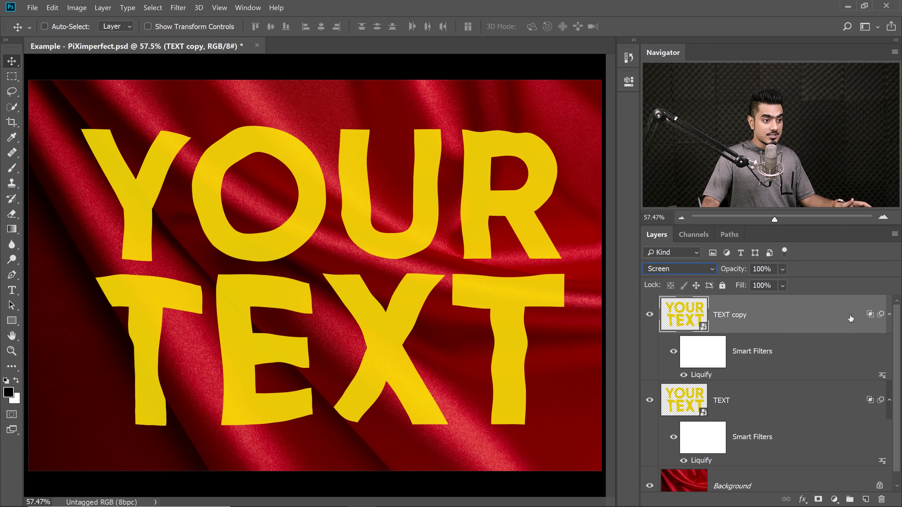
Split the TEXT copy's Underlying Layer shadow Blend If slider to 0 / 47 and uncover the artwork to check it.
double_click(831, 342)
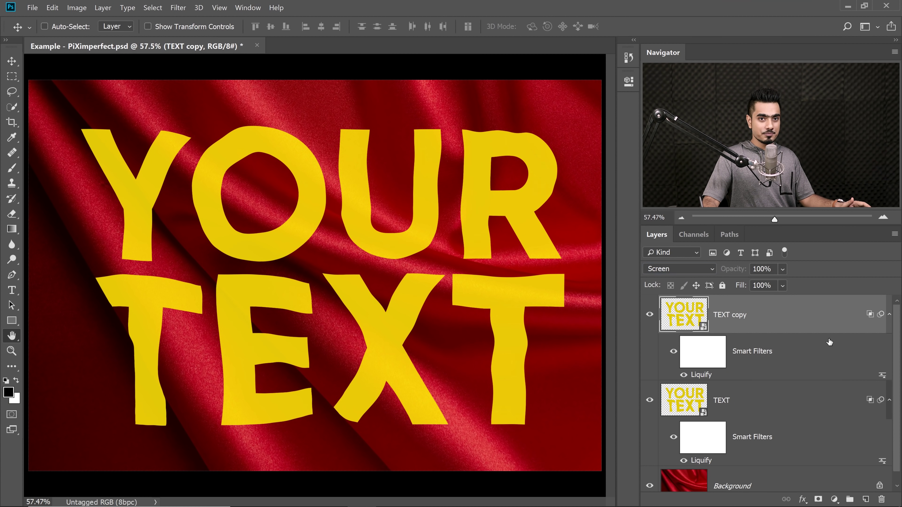
left_click_drag(649, 363, 755, 356)
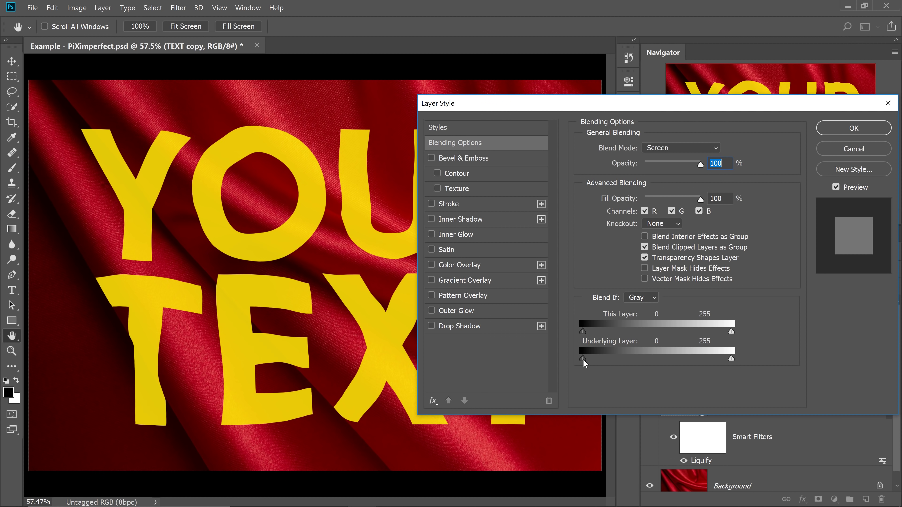
left_click_drag(583, 359, 611, 357)
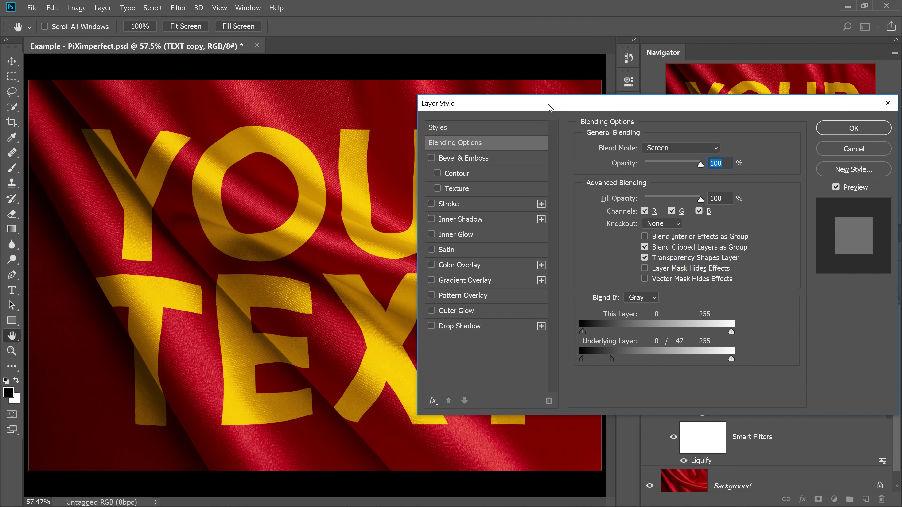
left_click_drag(549, 107, 685, 140)
scroll(428, 208, "down", 5)
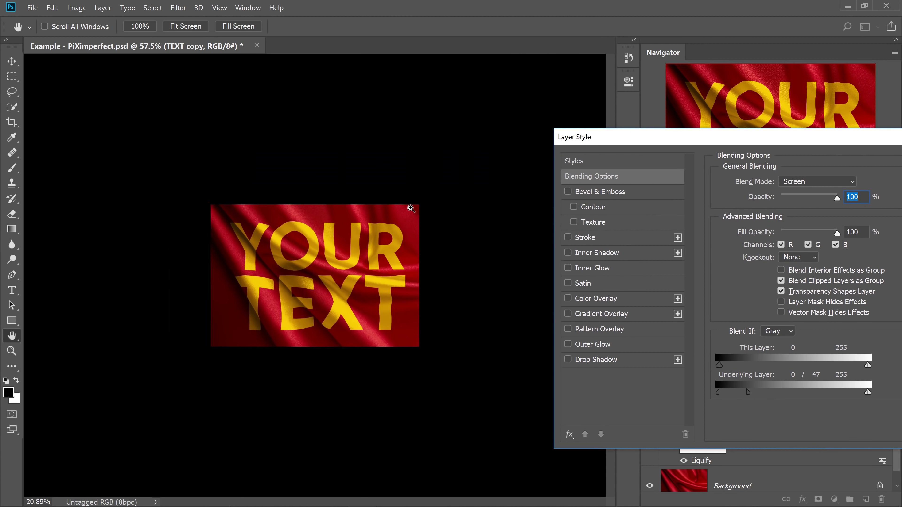
Widen the TEXT copy's Underlying Layer shadow Blend If split to 0 / 77, apply the layer style and check the artwork.
mouse_move(748, 392)
left_mouse_down()
mouse_move(778, 393)
mouse_move(750, 393)
mouse_move(760, 396)
left_mouse_up()
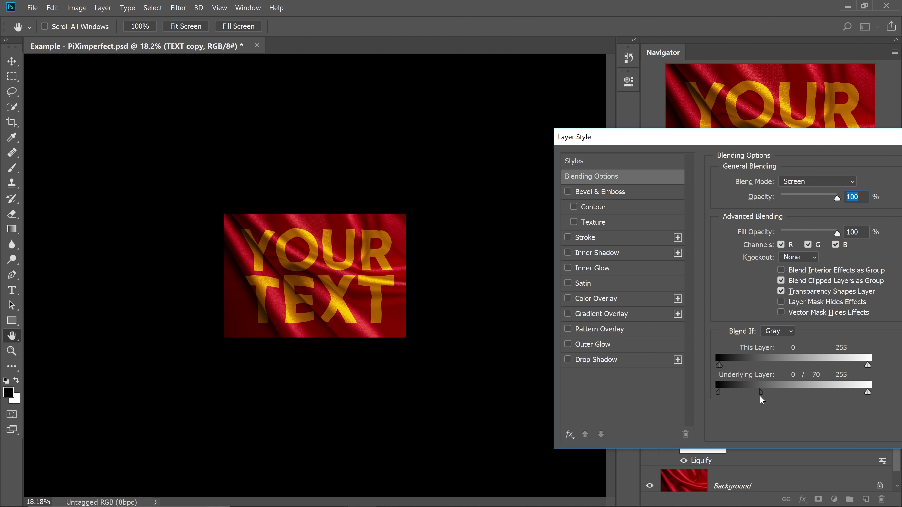
left_click_drag(759, 396, 764, 396)
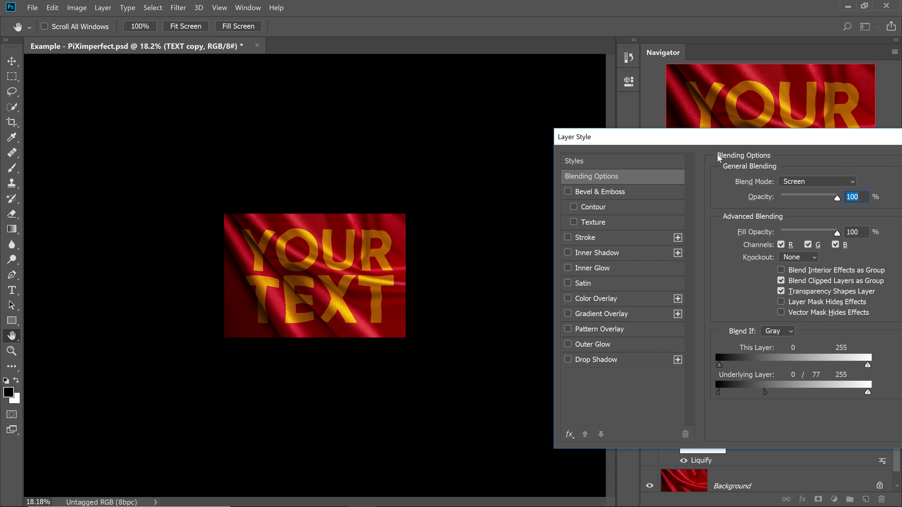
left_click_drag(757, 142, 592, 140)
left_click(853, 159)
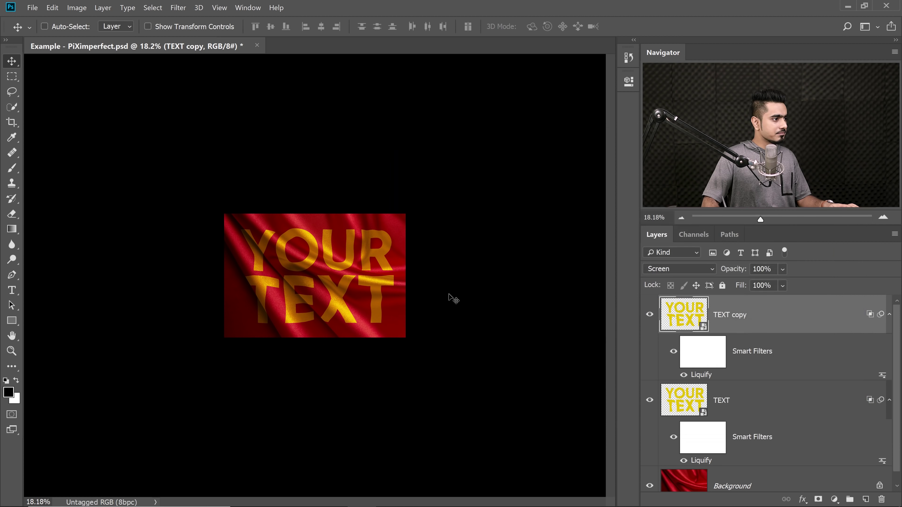
left_click_drag(334, 259, 357, 270)
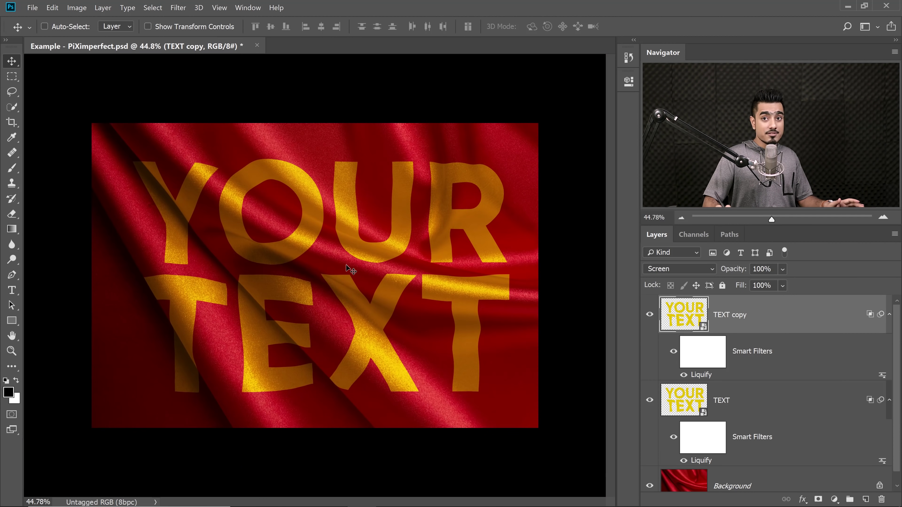
left_click_drag(300, 237, 321, 204)
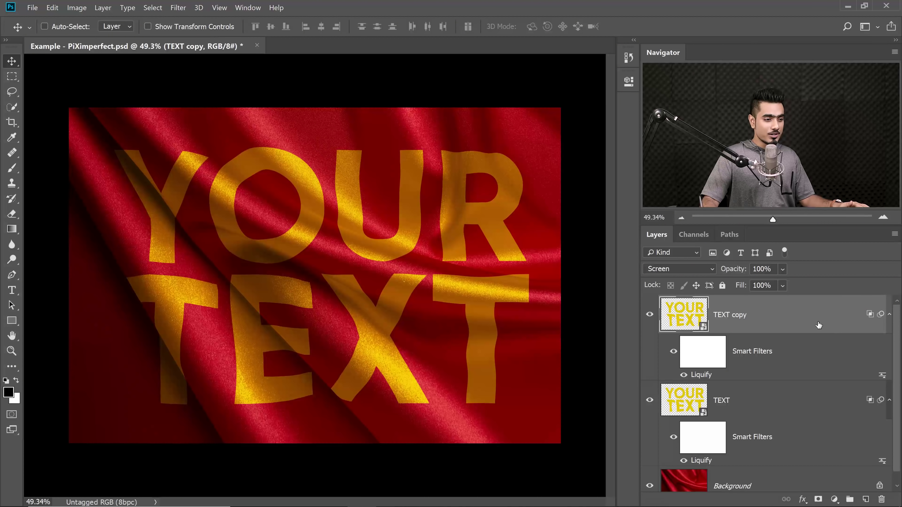
Duplicate the Background layer into a new document named Fab.
scroll(894, 357, "down", 2)
left_click(761, 482)
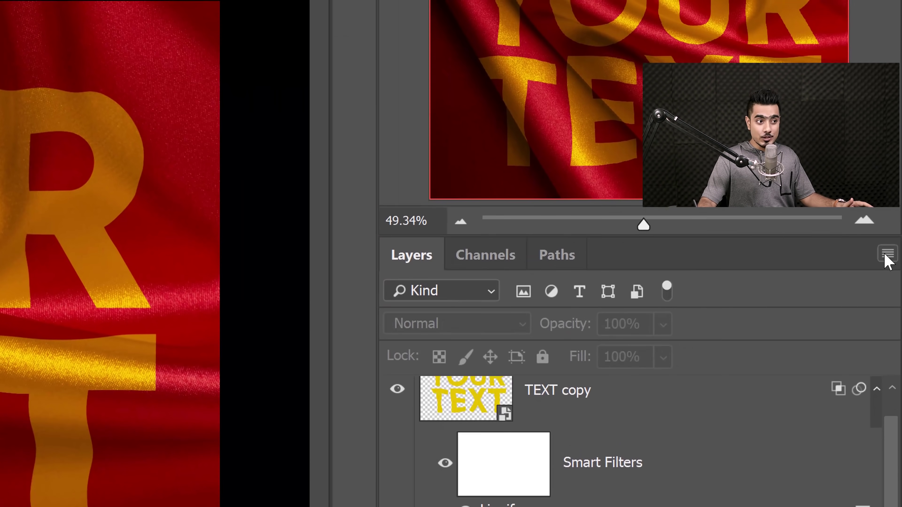
left_click(894, 234)
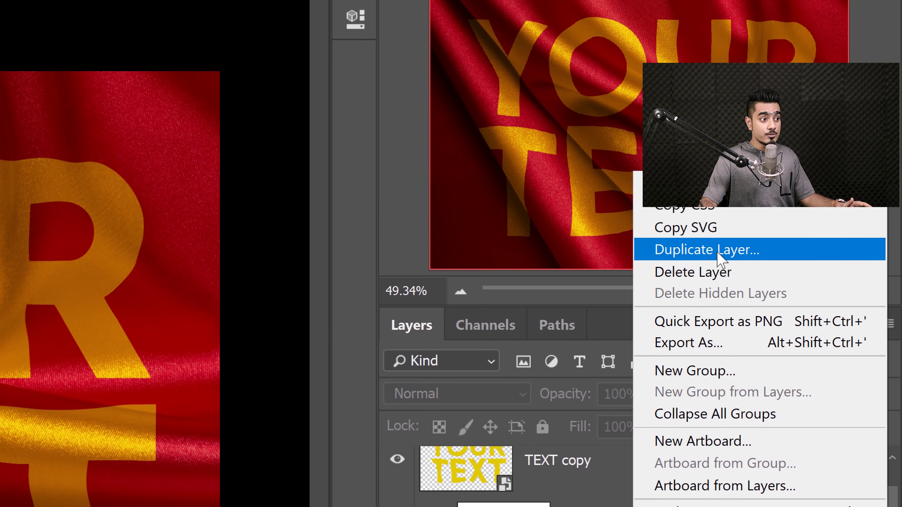
left_click(781, 178)
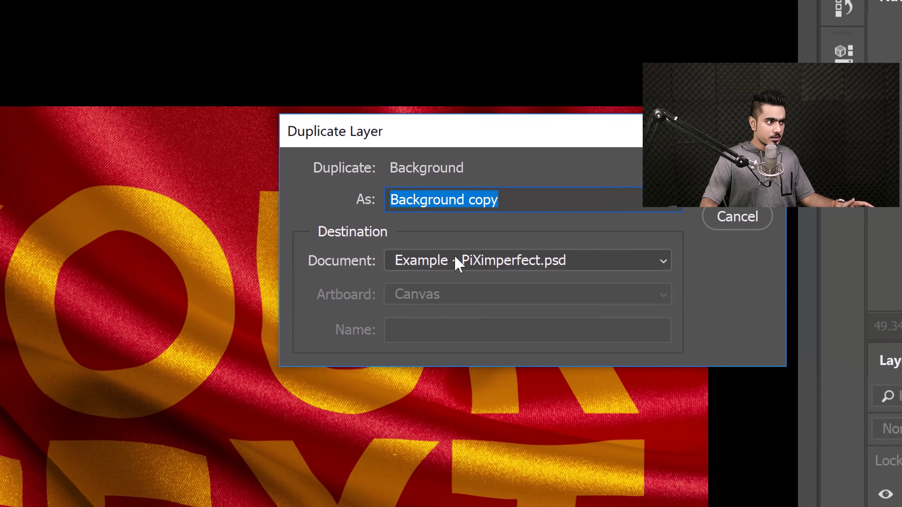
left_click(458, 265)
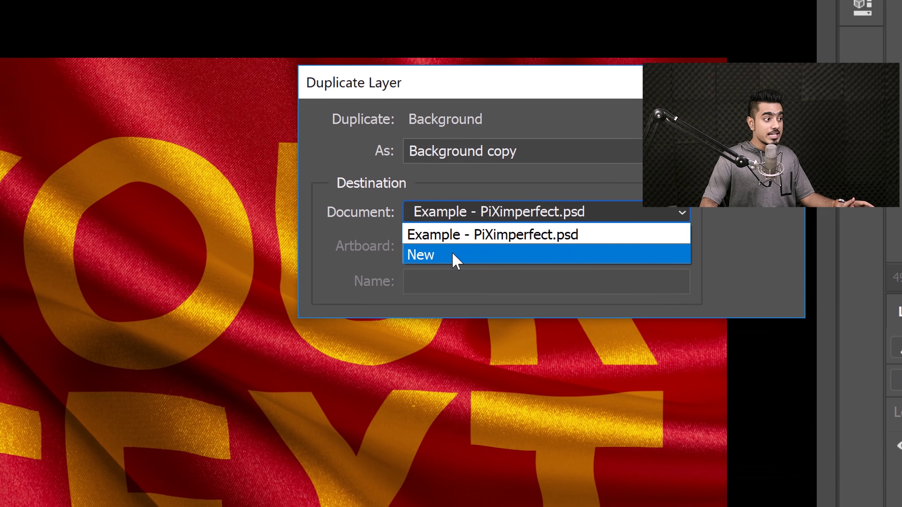
left_click(439, 307)
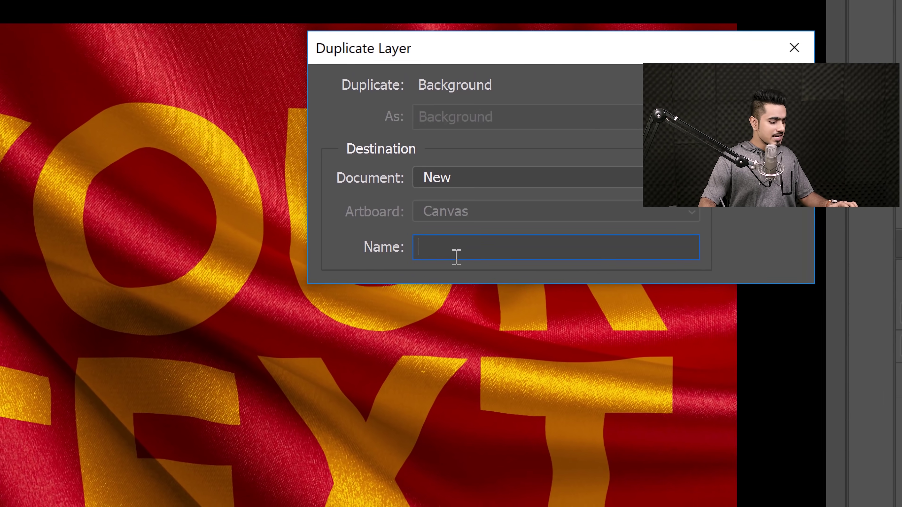
type("Fab")
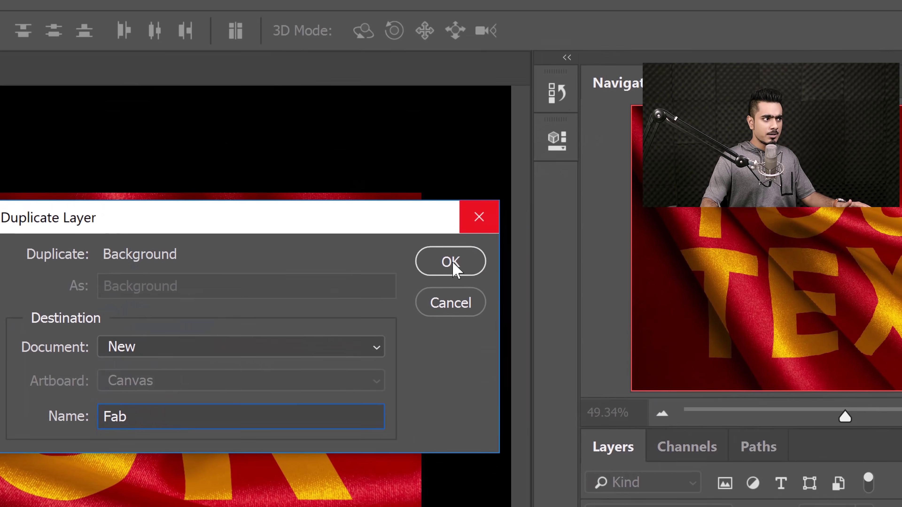
left_click(756, 101)
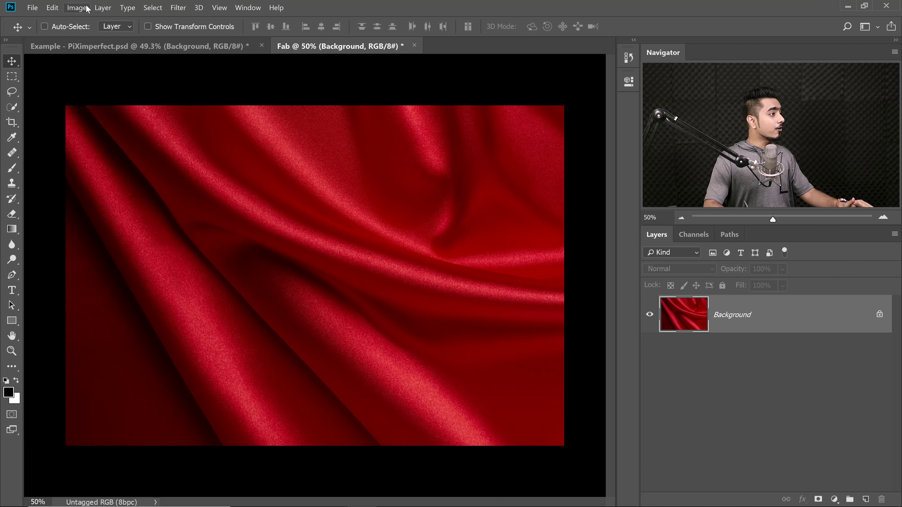
Desaturate the fabric image in the Fab document.
left_click(78, 8)
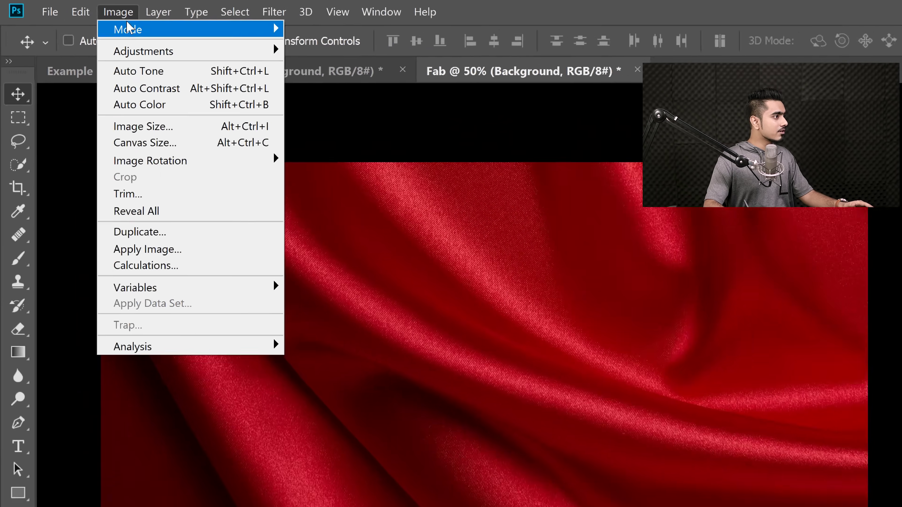
mouse_move(107, 32)
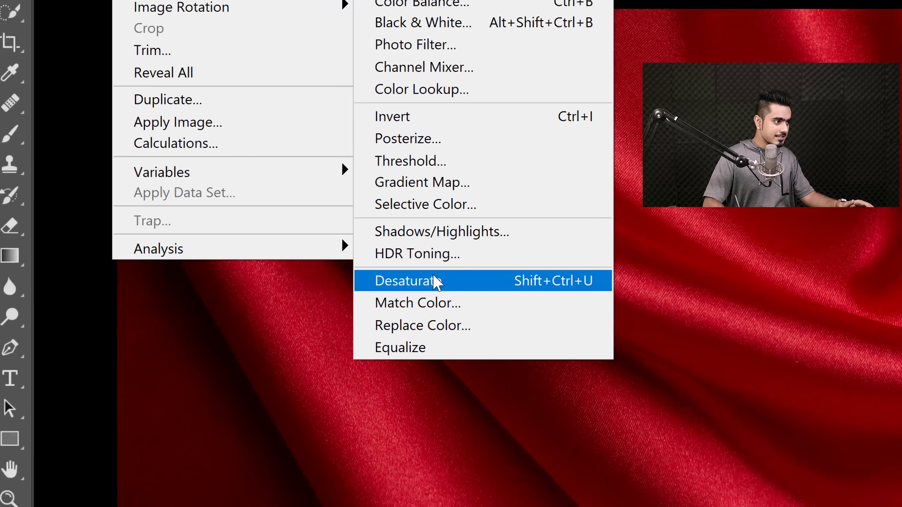
left_click(465, 482)
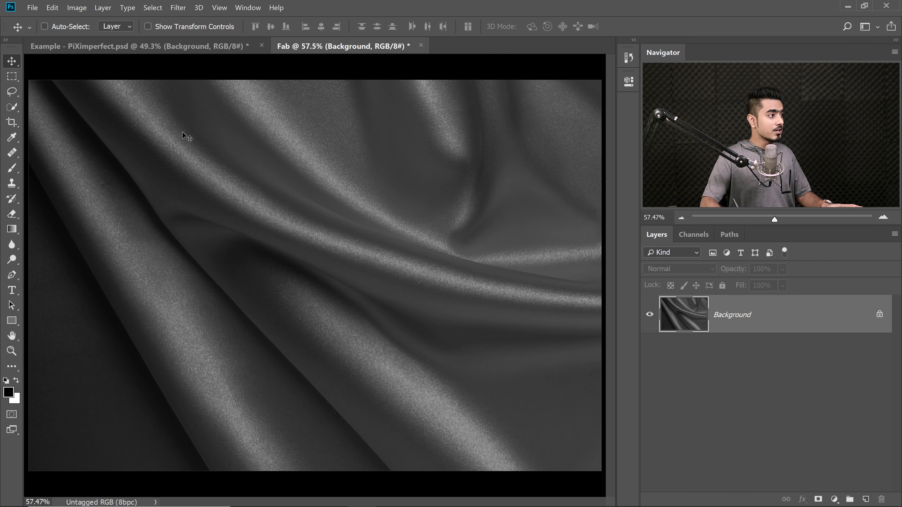
Apply a Gaussian Blur with a radius of 1.5 pixels to the grey fabric, judging the weave up close.
left_click(180, 11)
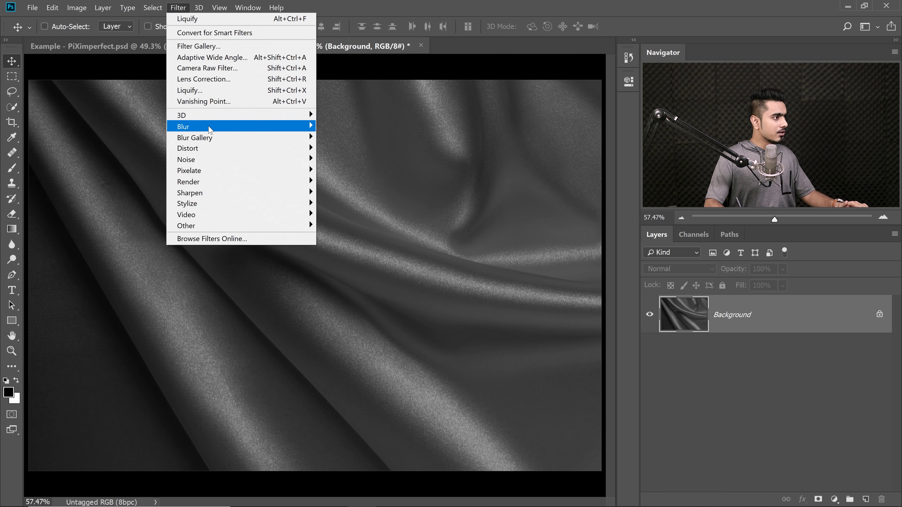
mouse_move(215, 128)
left_click(337, 170)
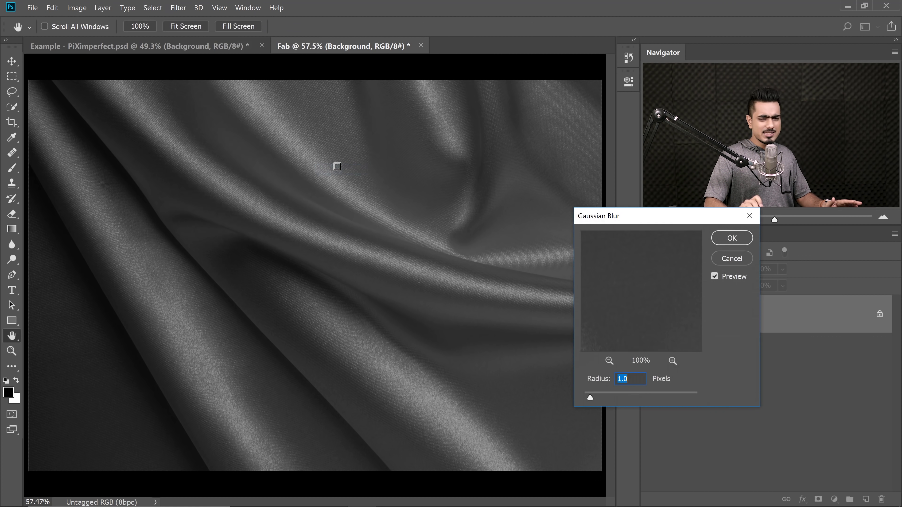
left_click_drag(297, 203, 326, 201)
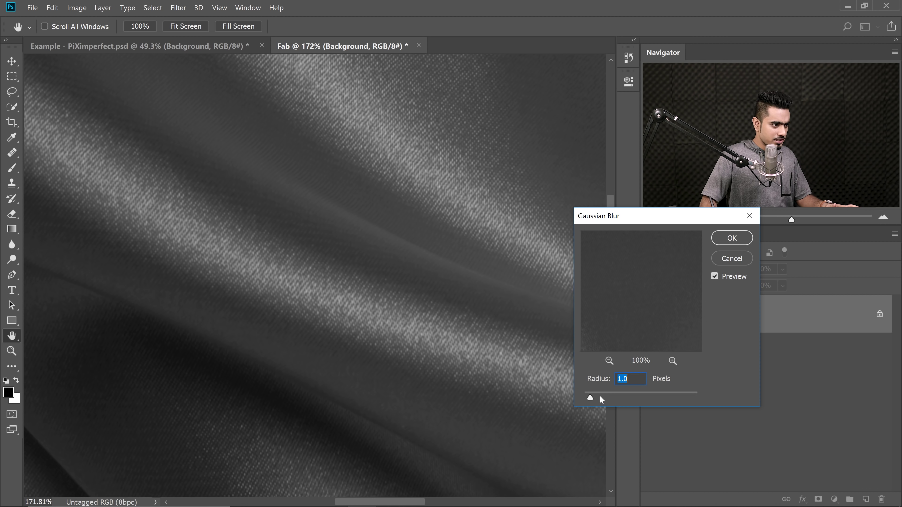
left_click_drag(600, 397, 604, 397)
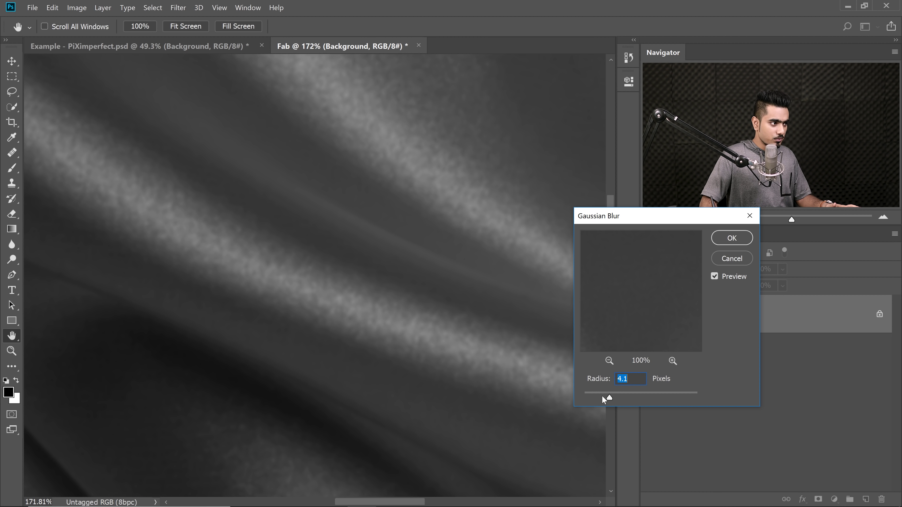
left_click_drag(602, 395, 590, 393)
left_click_drag(596, 394, 591, 393)
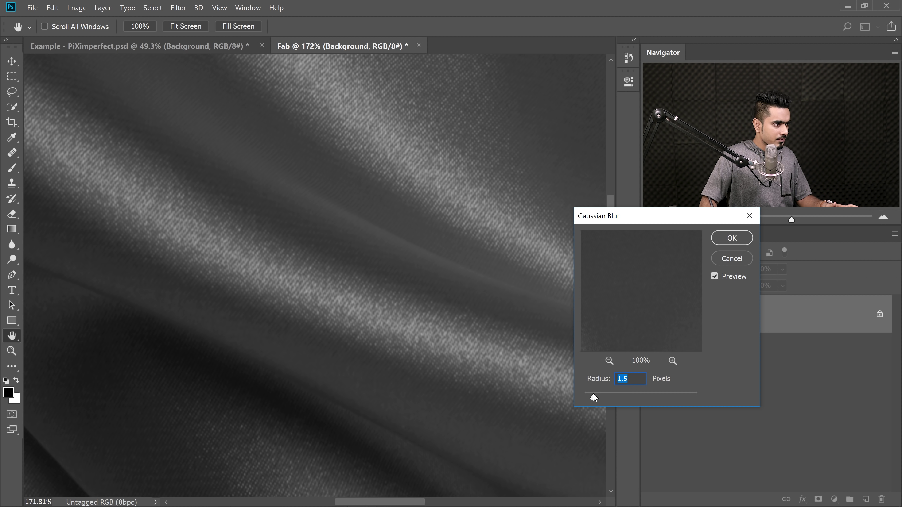
left_click(732, 238)
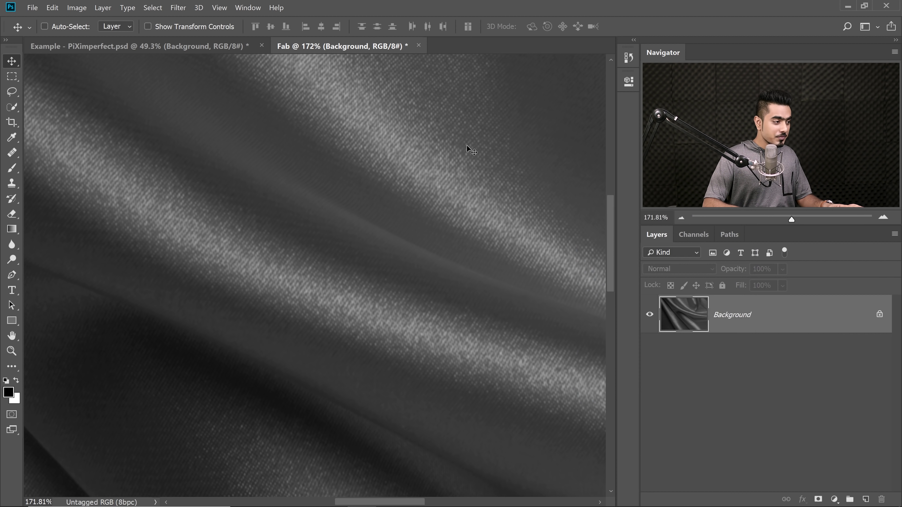
key("ctrl+0")
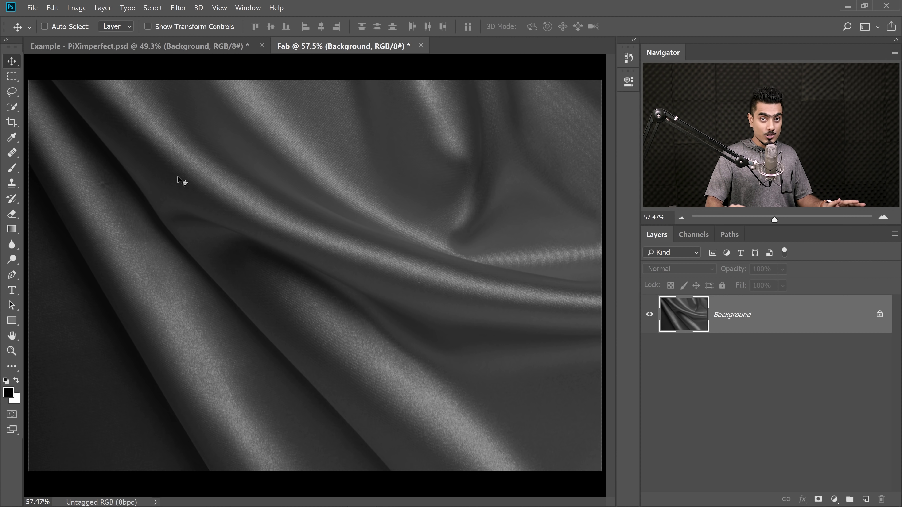
Save the grey fabric document as Fab in Photoshop format on the Desktop with Maximize Compatibility on.
left_click(33, 11)
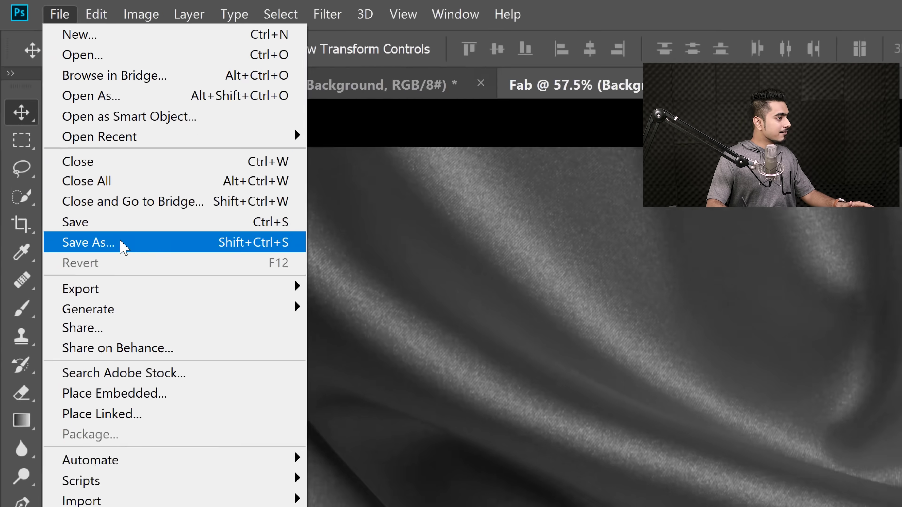
left_click(66, 131)
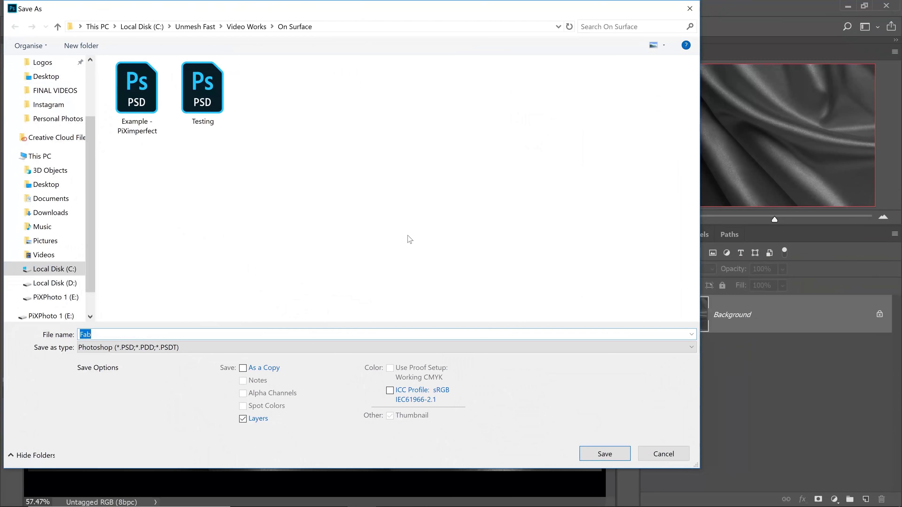
scroll(101, 81, "up", 2)
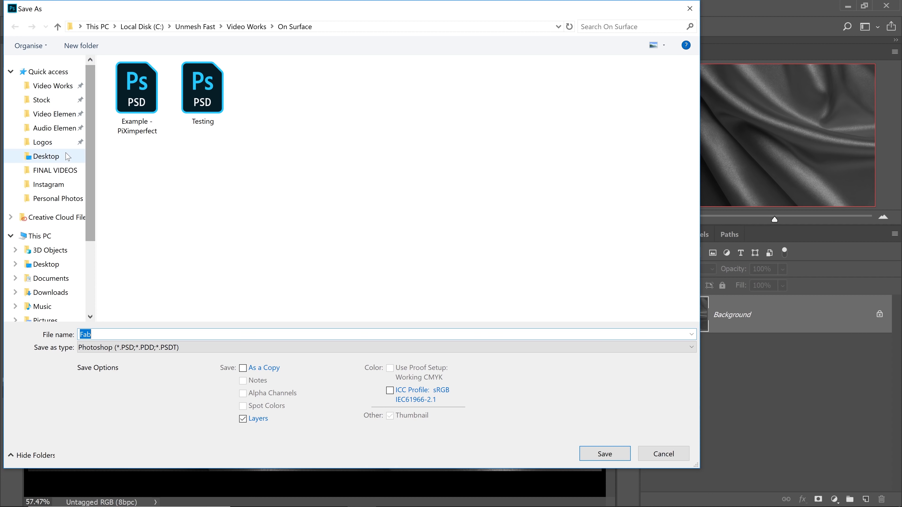
left_click(56, 157)
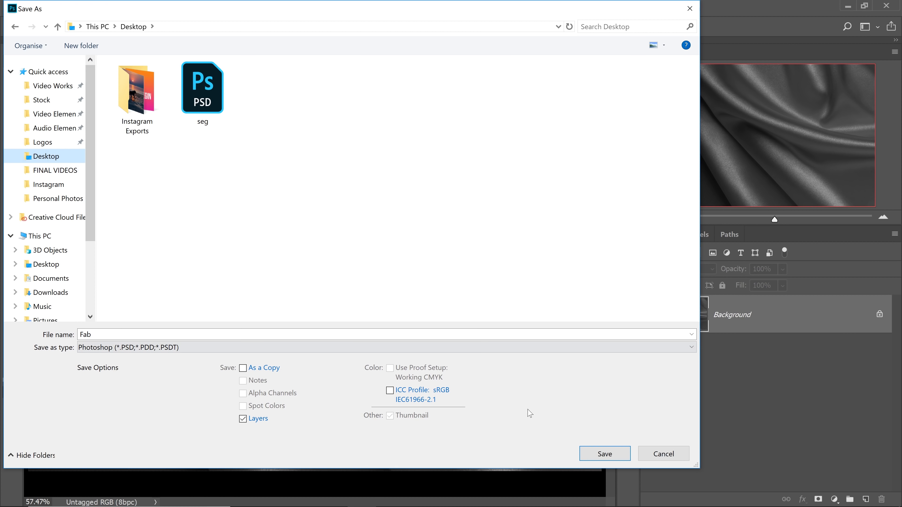
left_click(607, 456)
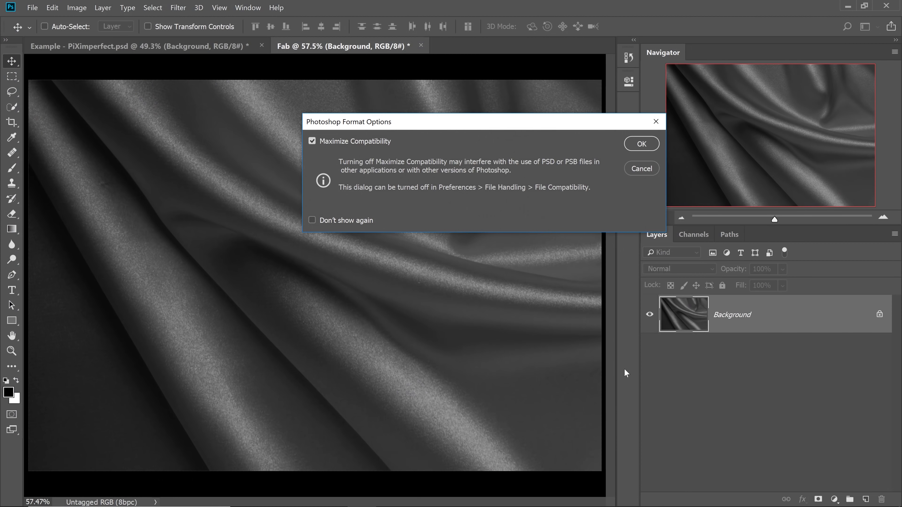
left_click(637, 144)
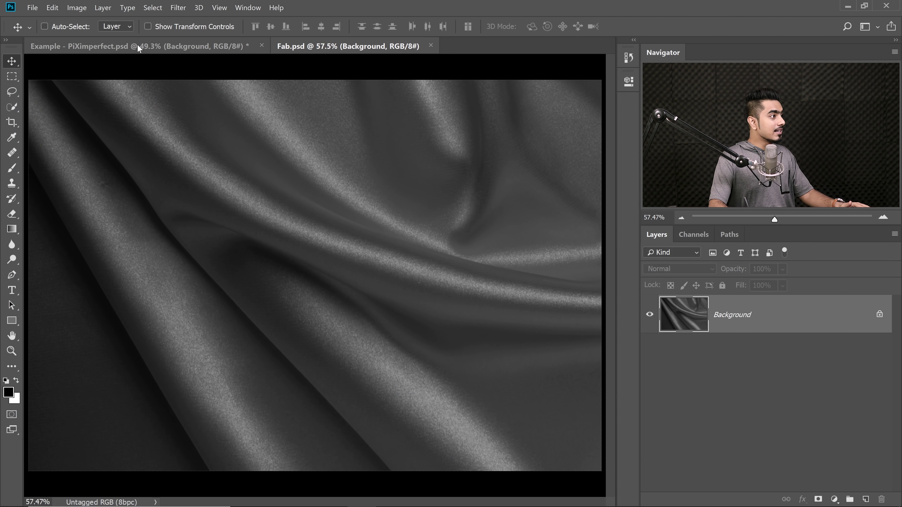
Apply a Displace filter to the TEXT copy layer in the Example document, with horizontal and vertical scale 10 and Fab as the displacement map.
left_click(122, 46)
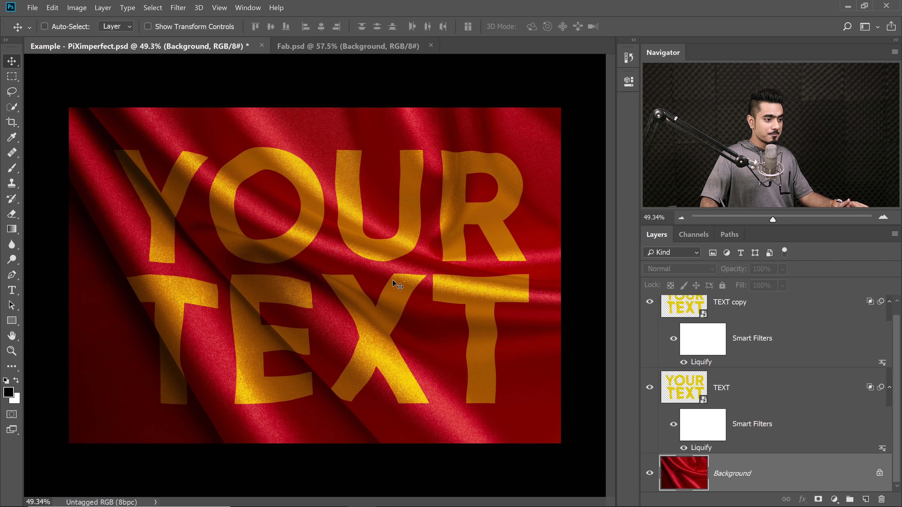
scroll(898, 372, "up", 1)
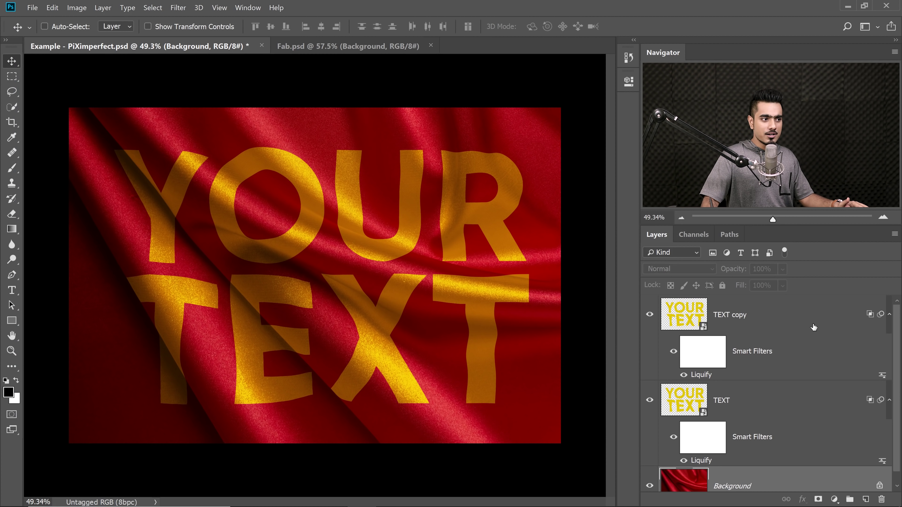
left_click(738, 316)
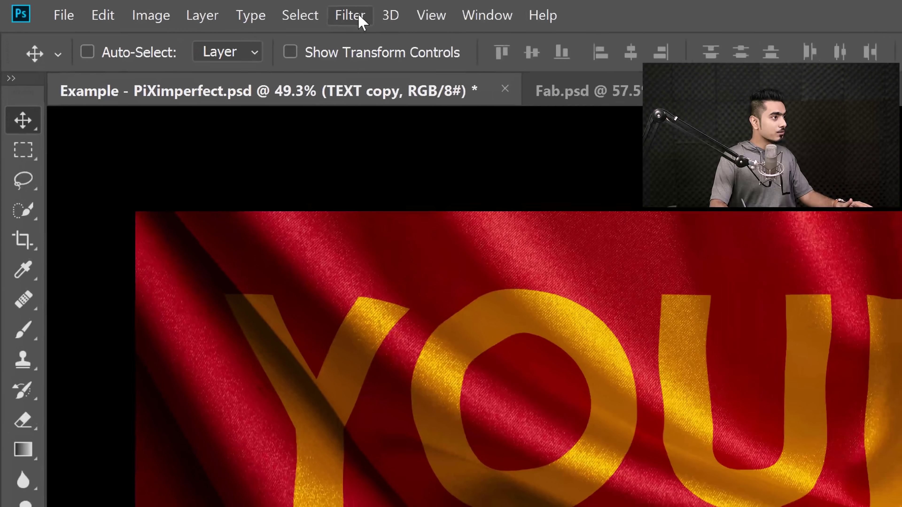
left_click(177, 8)
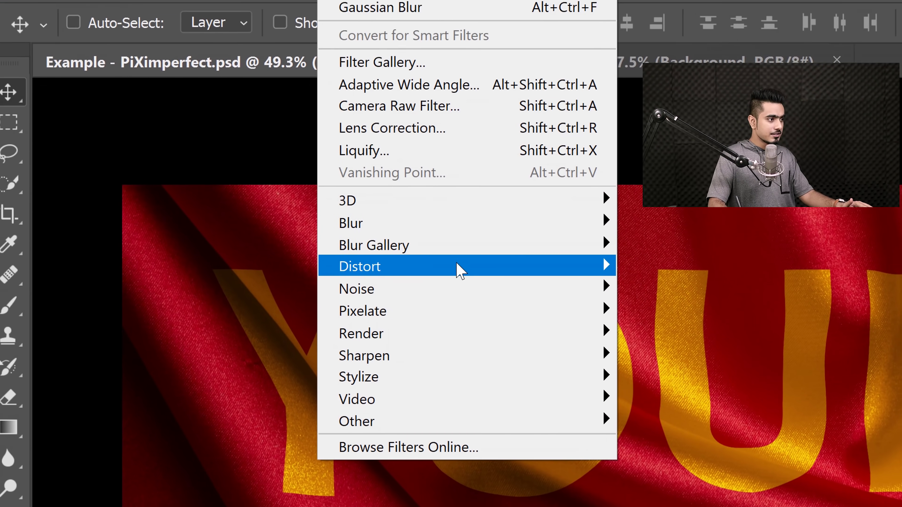
mouse_move(457, 264)
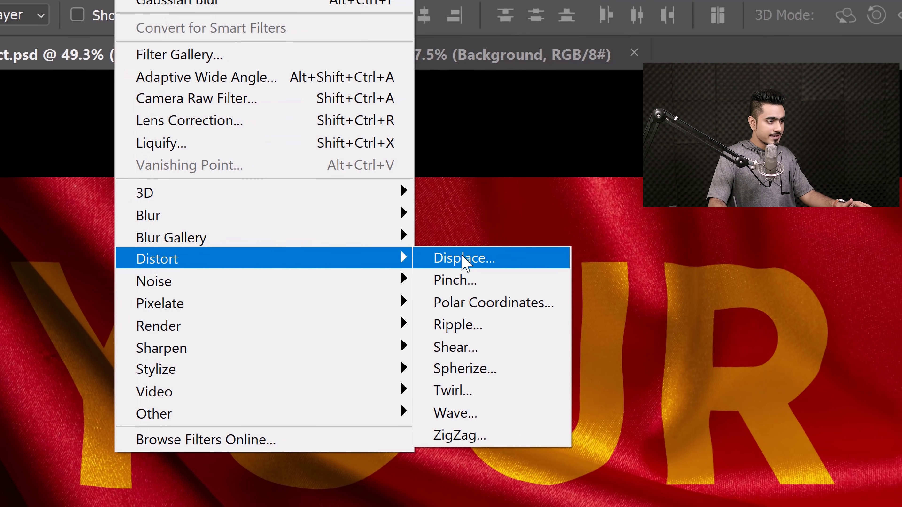
left_click(656, 267)
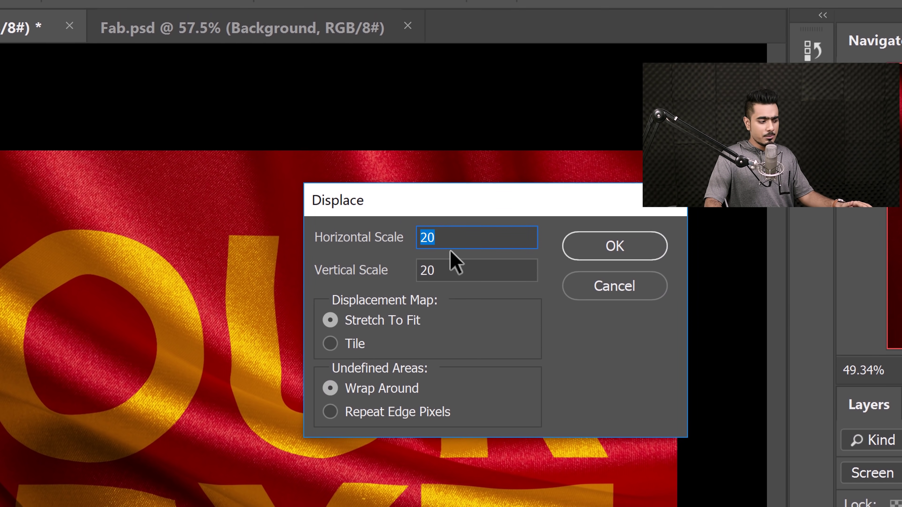
type("1")
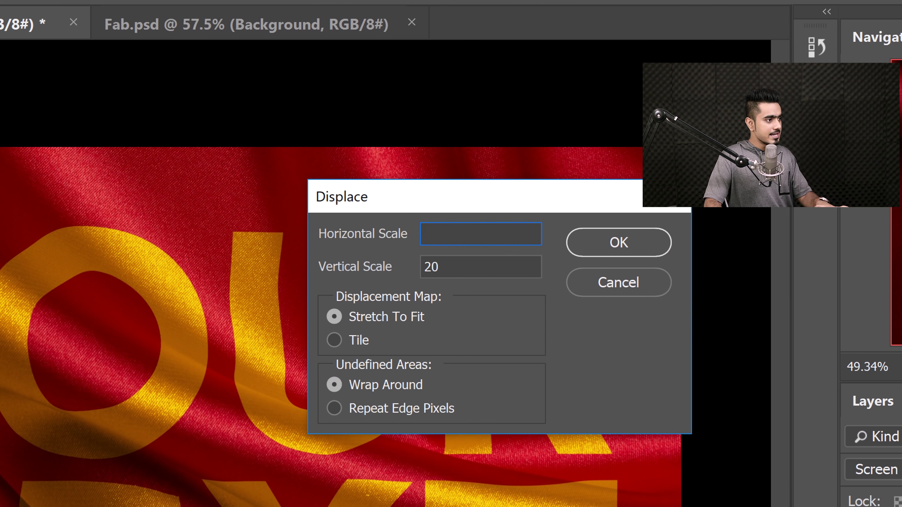
type("0")
double_click(430, 267)
type("10")
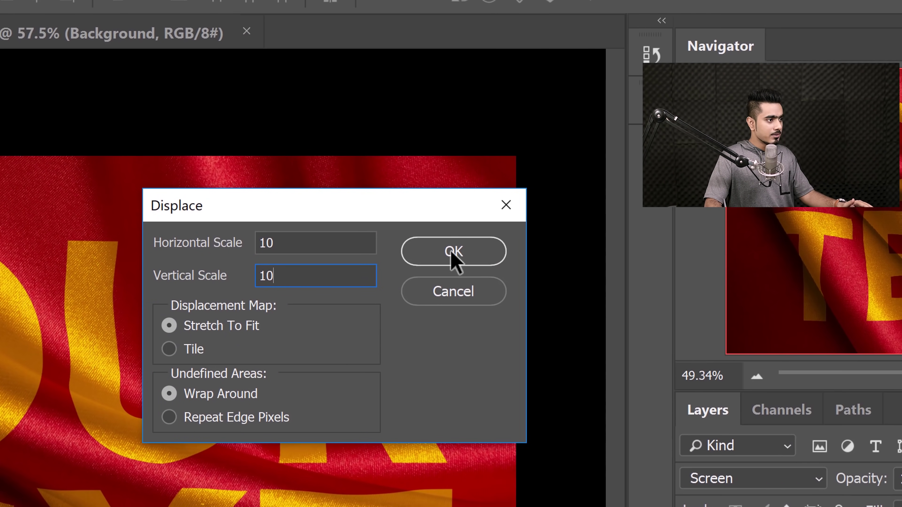
left_click(454, 253)
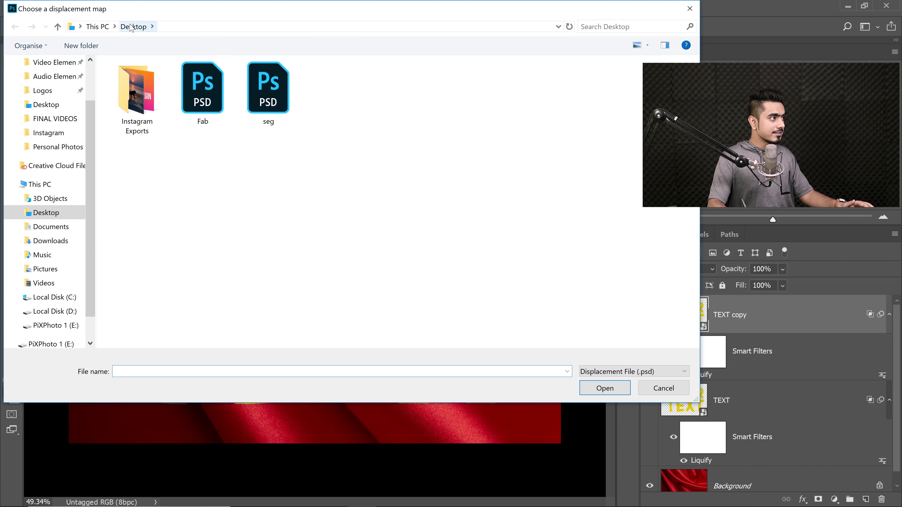
left_click(213, 101)
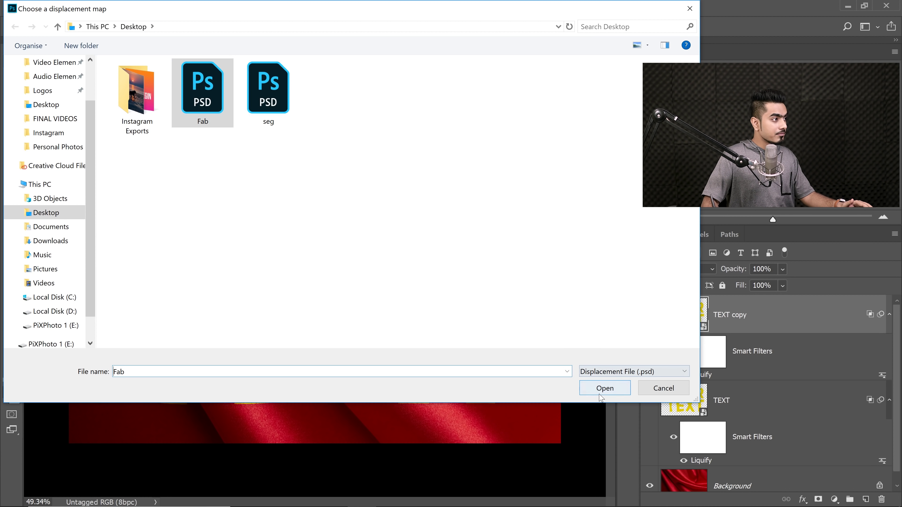
left_click(604, 388)
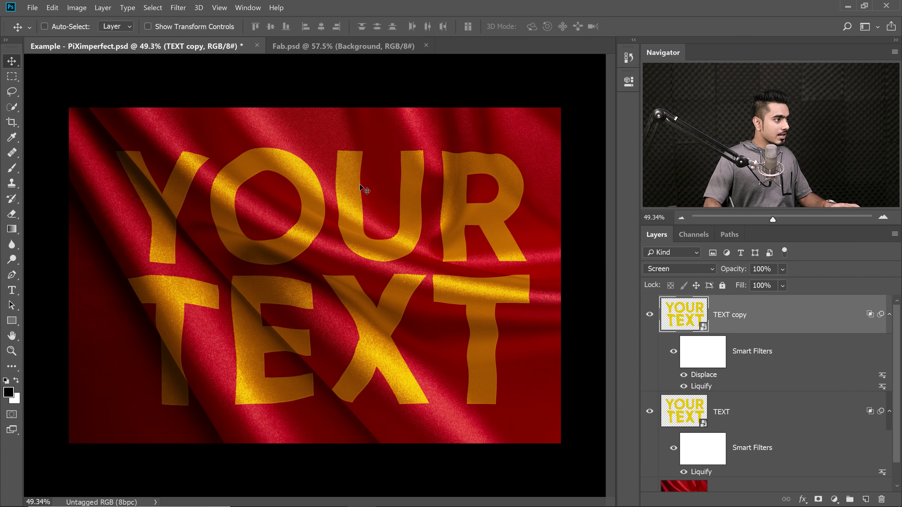
Examine the displaced letter edges up close to judge how they follow the fabric weave.
key("ctrl+plus")
key("ctrl+plus")
key("ctrl+plus")
key("ctrl+plus")
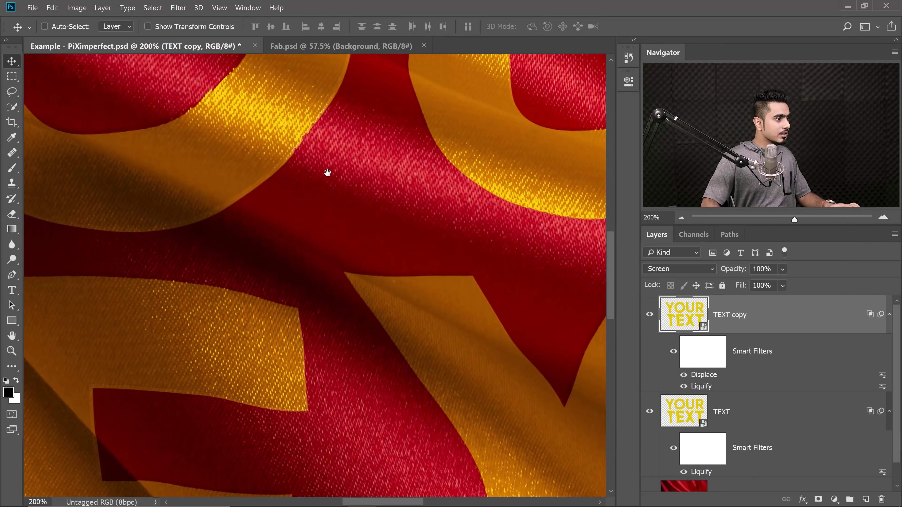
left_click_drag(327, 172, 297, 239)
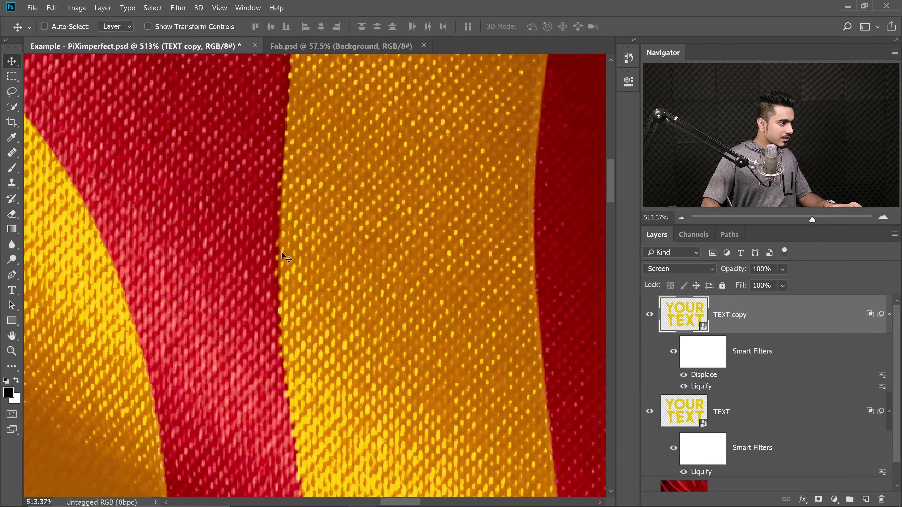
left_click_drag(310, 383, 260, 381)
left_click_drag(261, 380, 362, 274)
mouse_move(245, 394)
left_mouse_down()
mouse_move(304, 319)
mouse_move(381, 277)
left_mouse_up()
left_click_drag(291, 371, 408, 274)
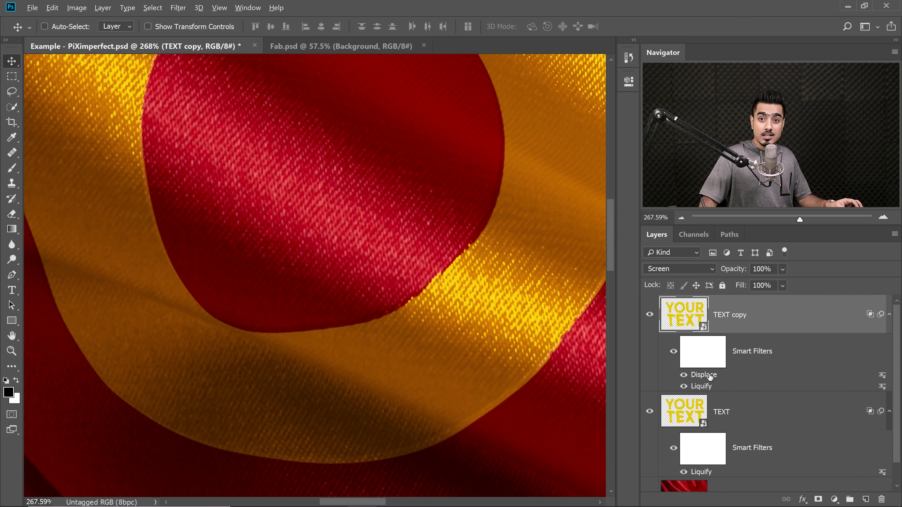
Copy the Displace smart filter from the TEXT copy layer to the TEXT layer.
left_click_drag(711, 377, 708, 469)
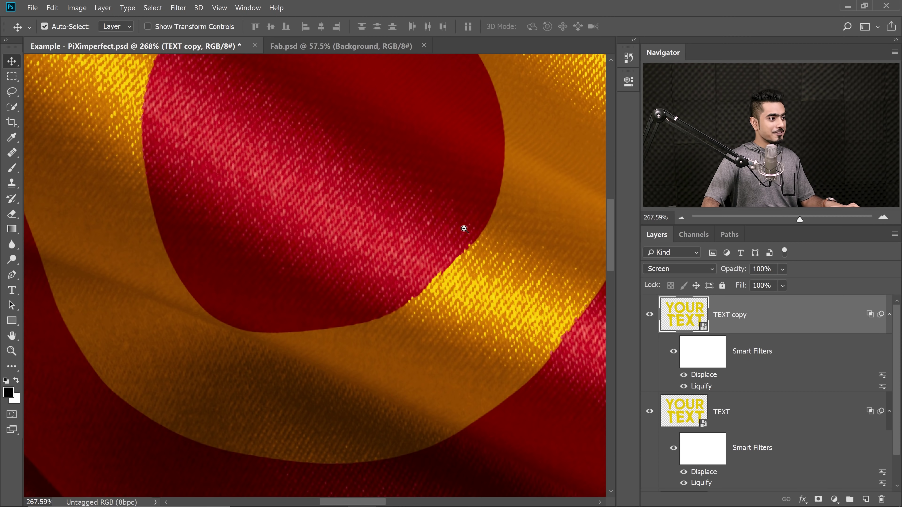
left_click_drag(463, 228, 410, 250)
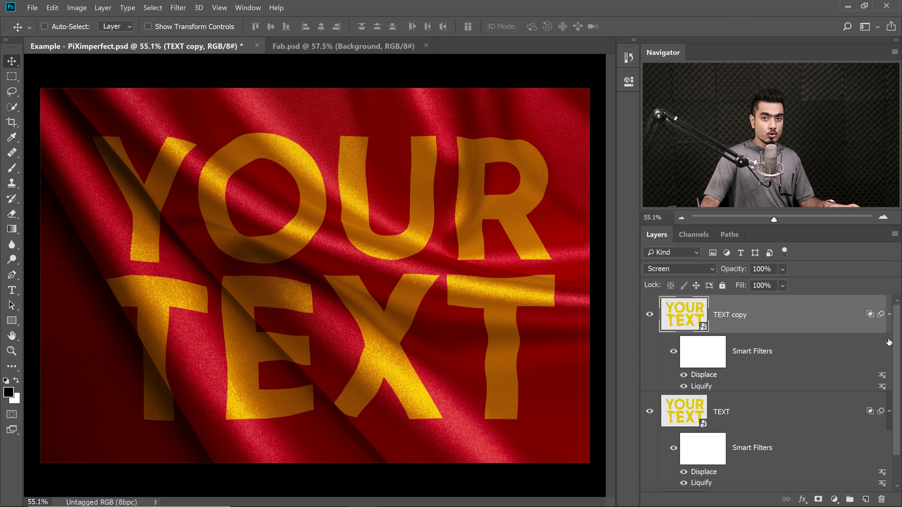
Group the TEXT copy and TEXT layers, and set the group's opacity to 95%.
key("ctrl")
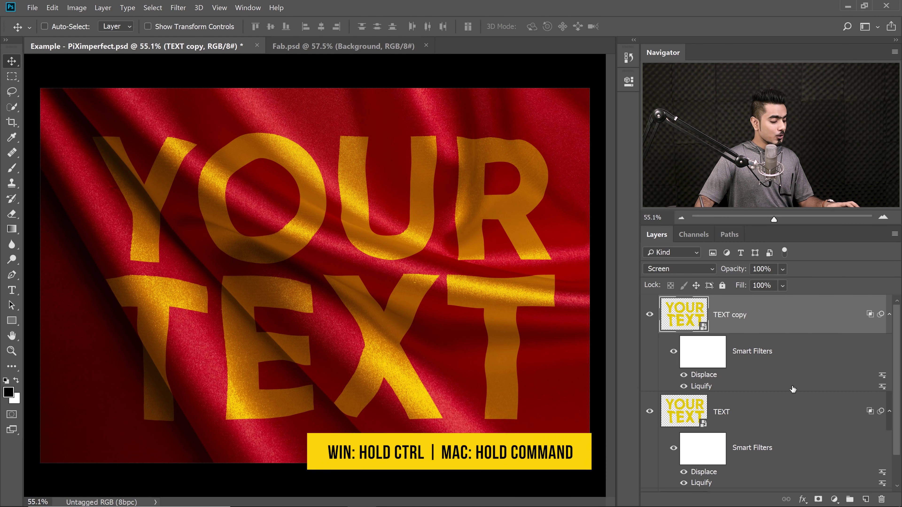
left_click(781, 412, "ctrl")
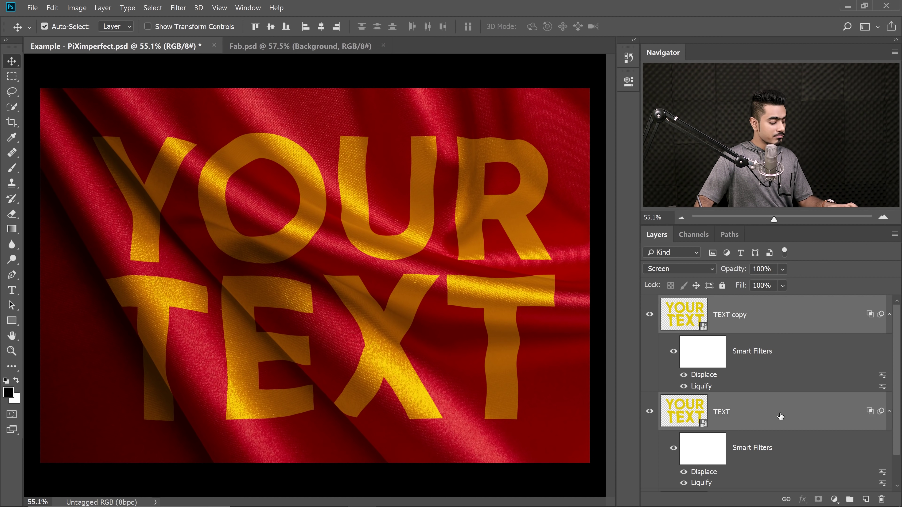
key("ctrl+g")
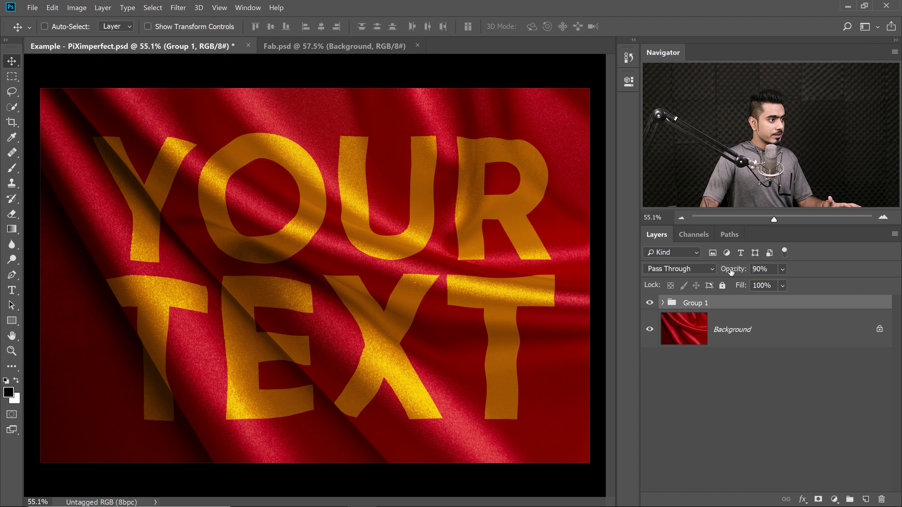
left_click_drag(731, 273, 725, 272)
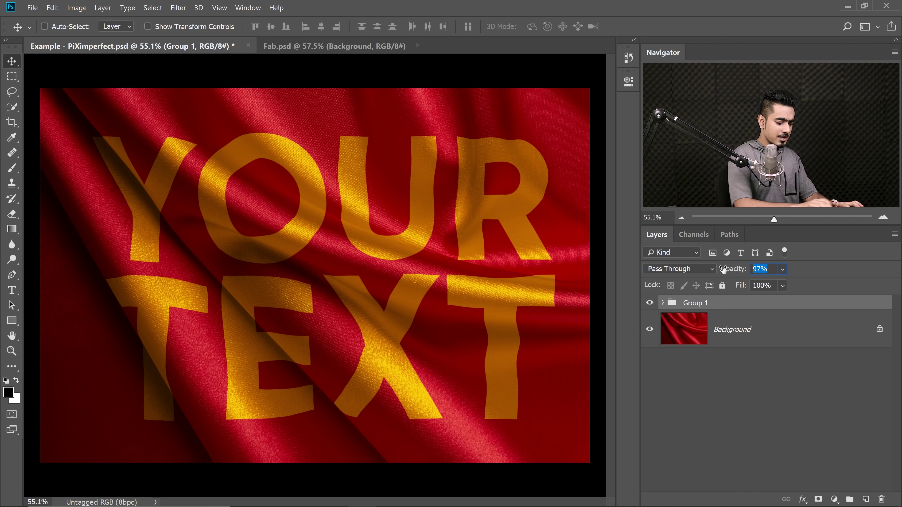
mouse_move(722, 270)
left_mouse_down()
mouse_move(689, 270)
mouse_move(722, 270)
left_mouse_up()
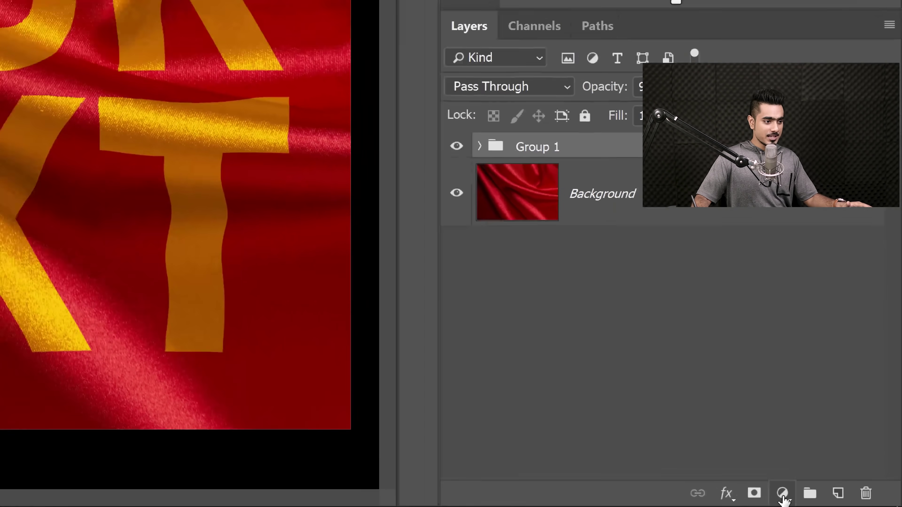
Add a Curves adjustment layer above Group 1 and pull the midtones of the RGB curve down to darken the image.
left_click(834, 501)
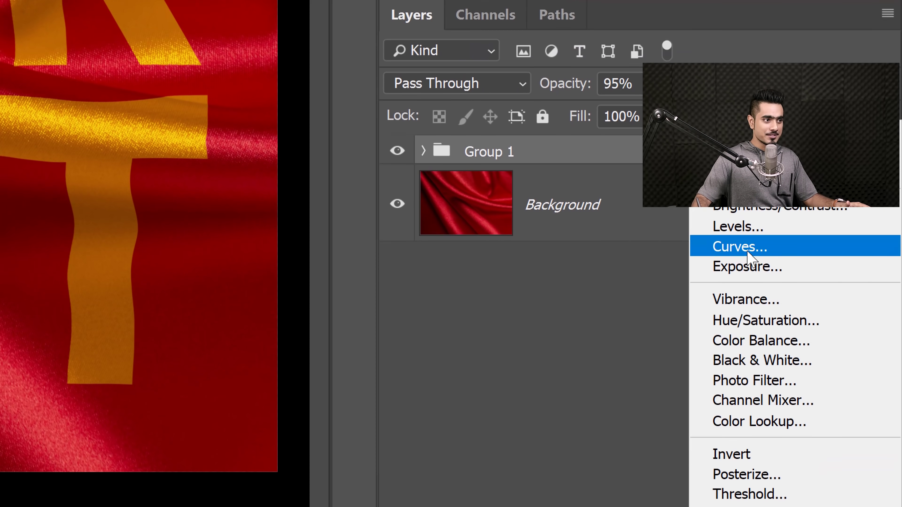
left_click(747, 252)
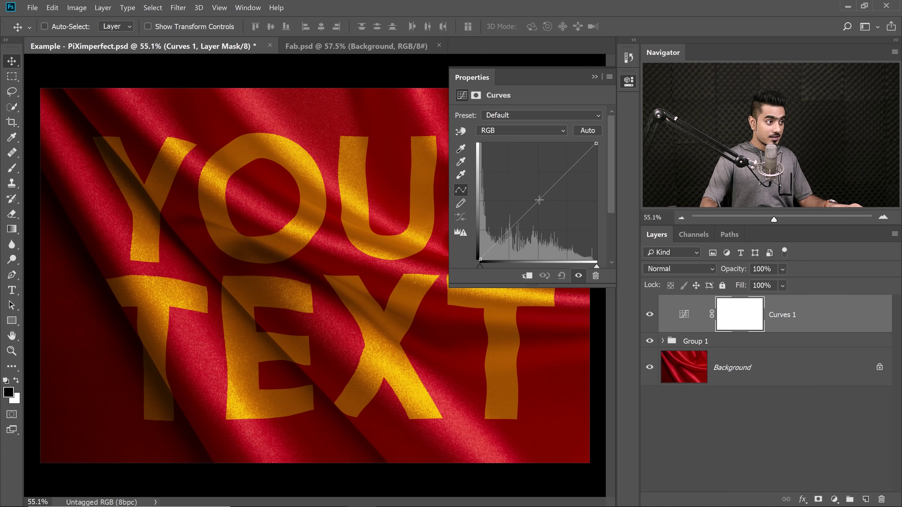
left_click_drag(539, 200, 552, 225)
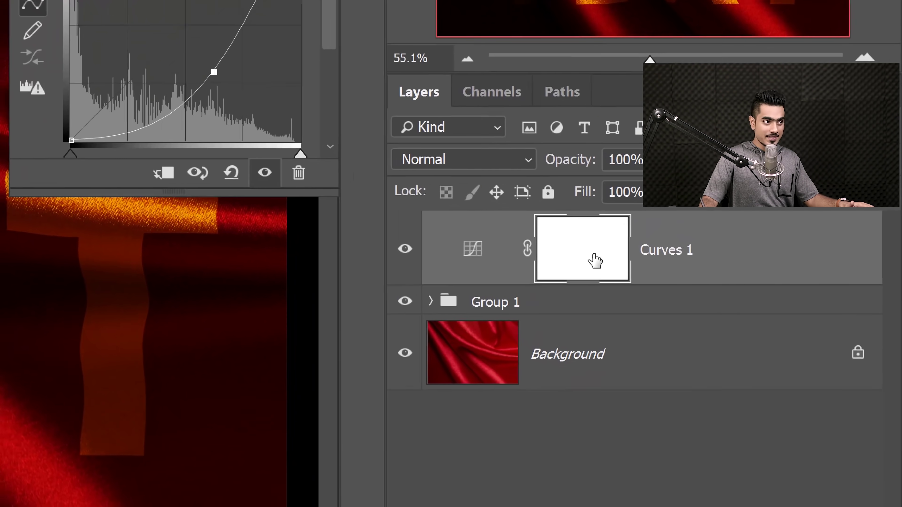
Invert the Curves 1 layer mask to black so the darkening is hidden.
left_click(747, 321)
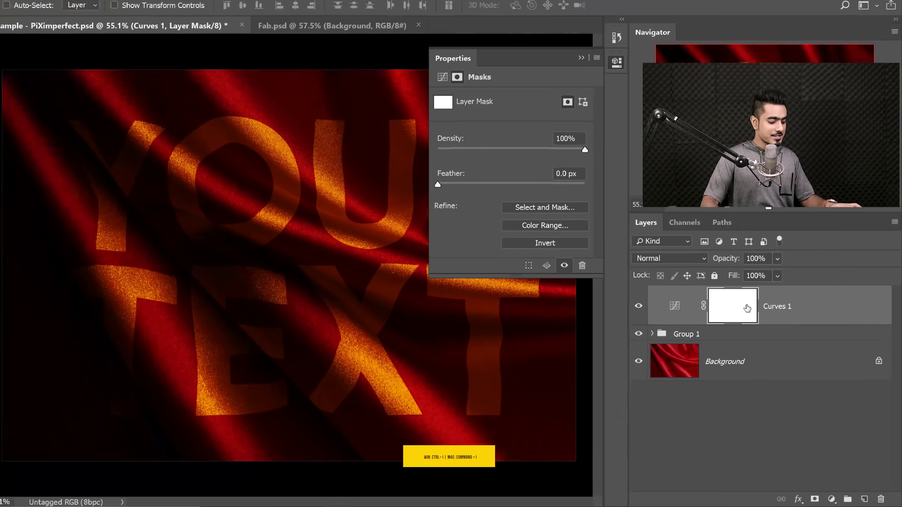
key("ctrl+i")
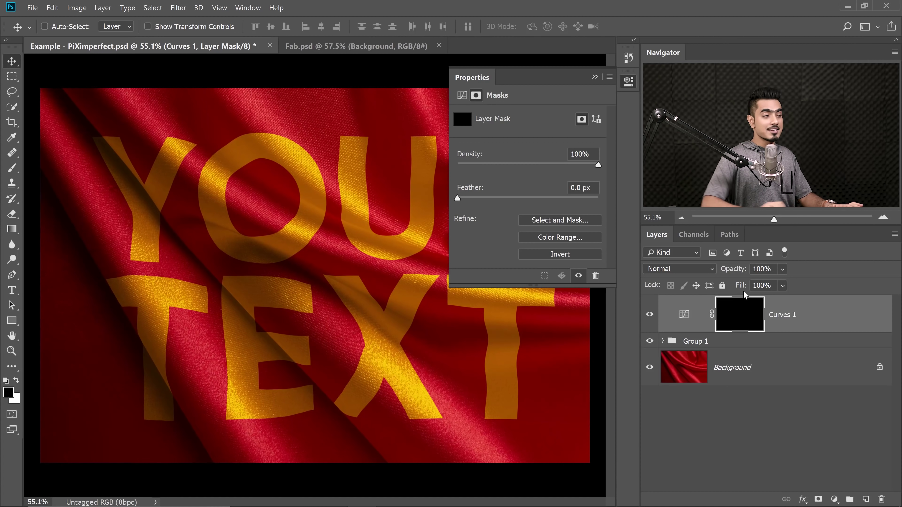
left_click(594, 77)
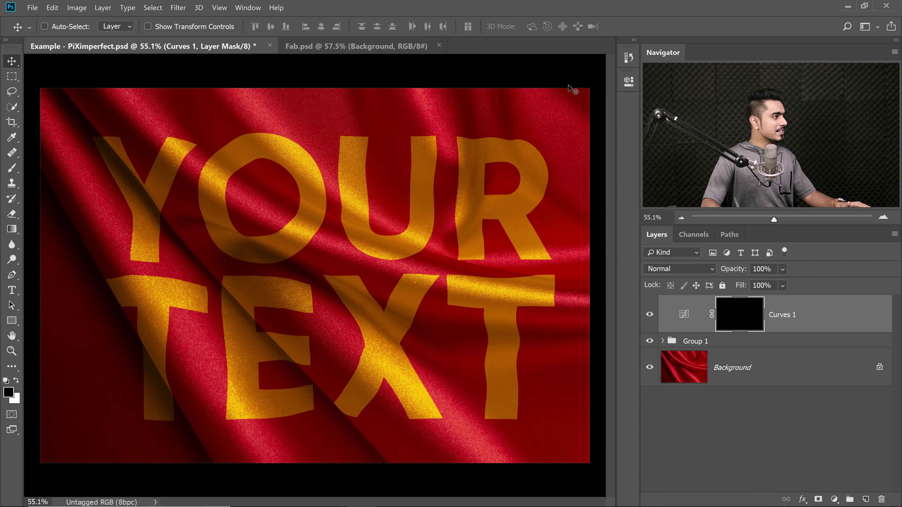
Brush white at 5% flow onto the Curves 1 mask to deepen the fold shadow along the stem of the R.
left_click(12, 169)
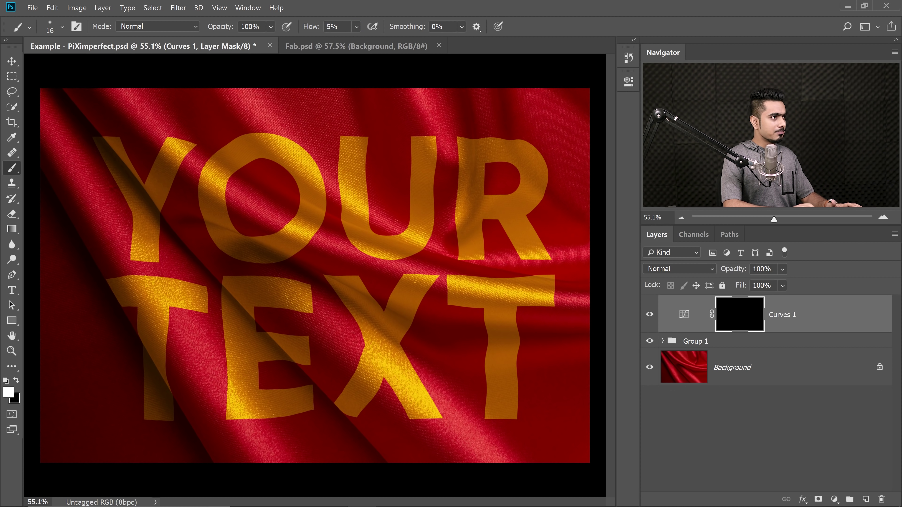
left_click_drag(441, 215, 471, 223)
left_click_drag(462, 167, 457, 151)
left_click_drag(469, 174, 469, 135)
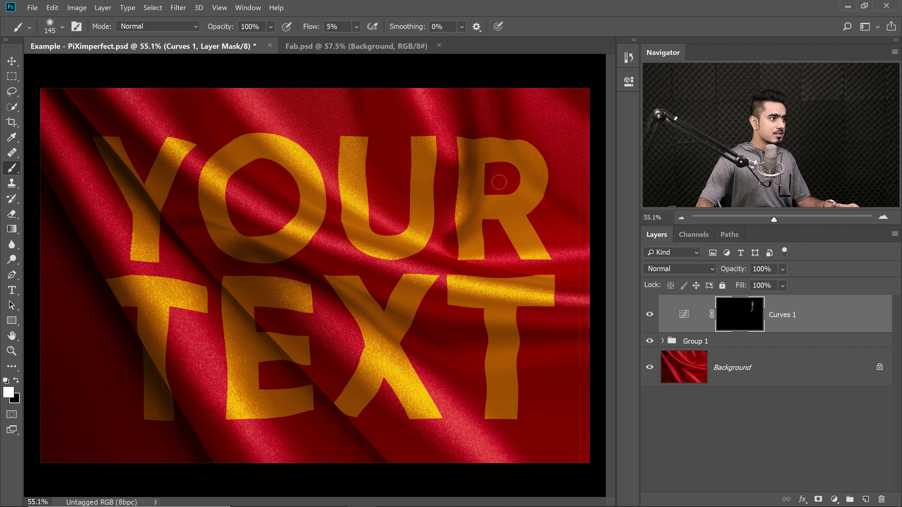
Brush white at 3% flow with a larger soft brush on the Curves 1 mask over the shadows around the R and the last T.
right_click(539, 246)
key("Return")
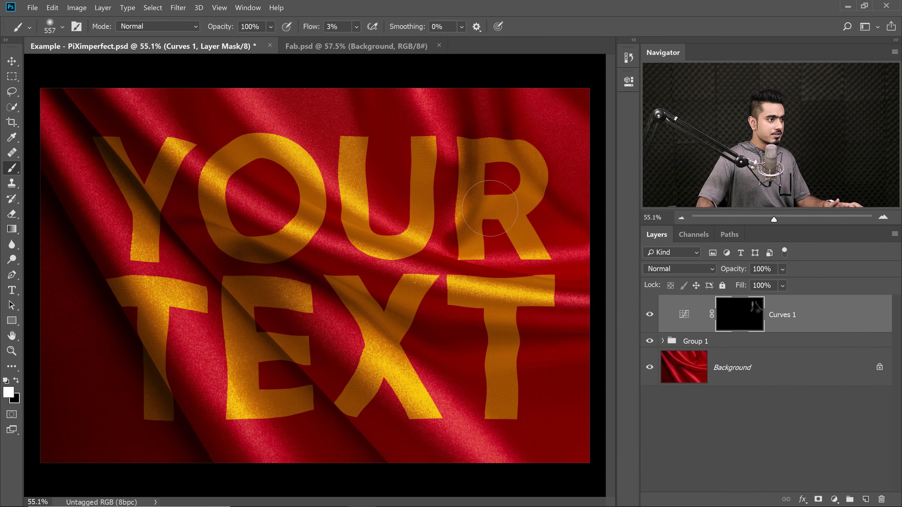
left_click_drag(553, 233, 519, 238)
left_click_drag(512, 331, 568, 333)
left_click_drag(565, 286, 425, 244)
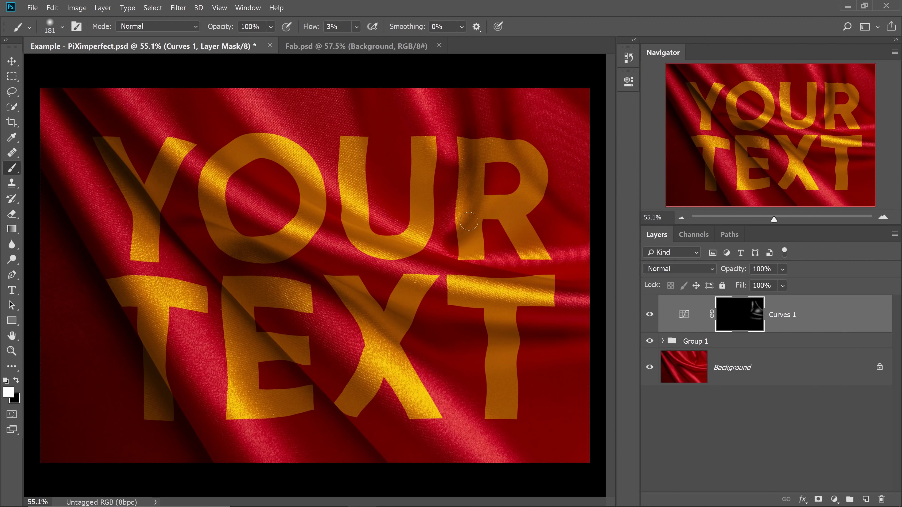
Brush white at 3% flow onto the Curves 1 mask over the fold shadows crossing the U, the O and the E, varying the brush size.
left_click_drag(342, 189, 375, 136)
left_click_drag(422, 204, 423, 218)
left_click(359, 230, "alt")
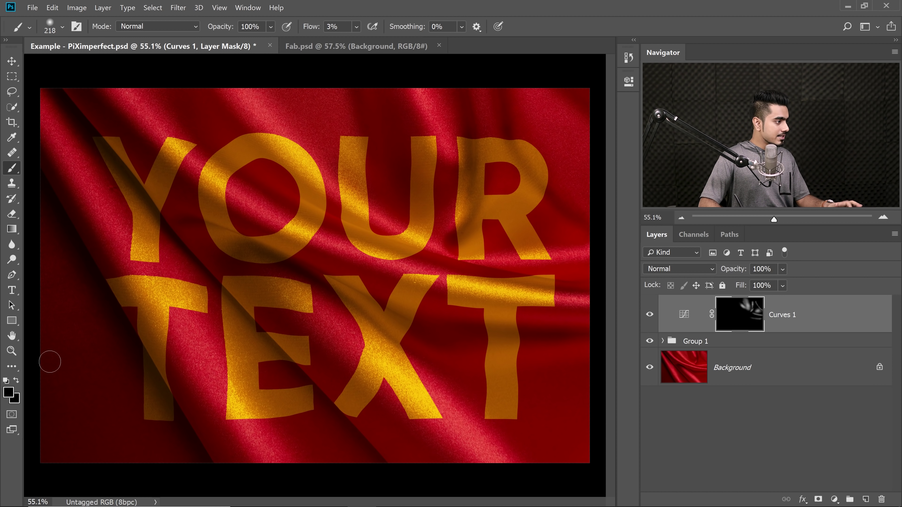
key("x")
key("x")
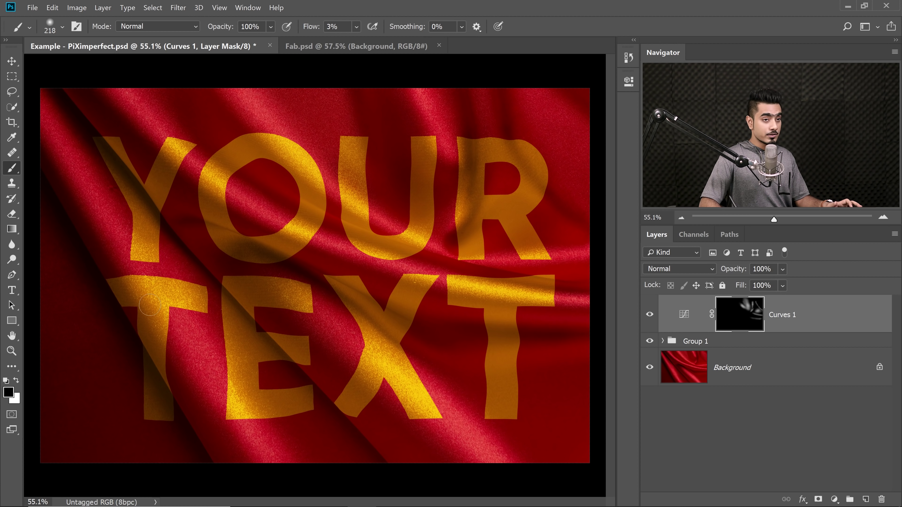
key("x")
key("bracketright")
key("bracketright")
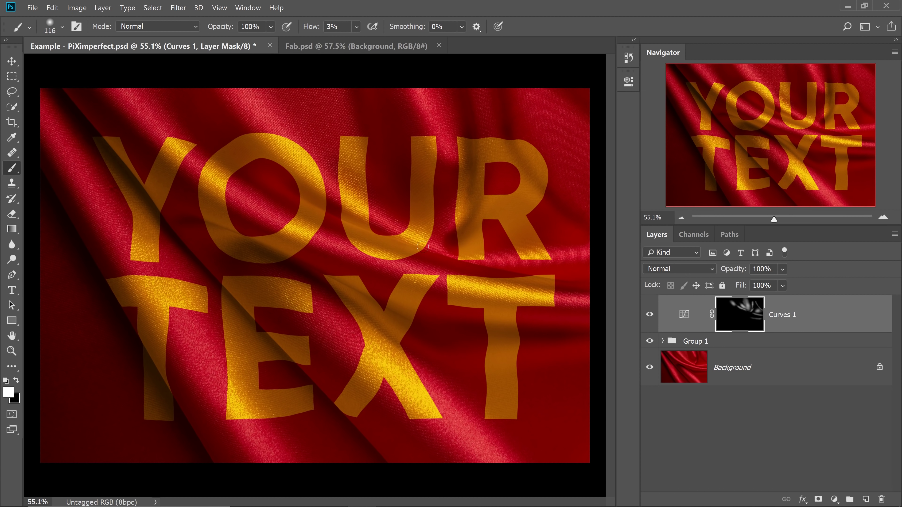
key("bracketright")
key("bracketright")
mouse_move(272, 244)
left_mouse_down()
mouse_move(477, 307)
mouse_move(292, 359)
mouse_move(392, 448)
mouse_move(256, 342)
left_mouse_up()
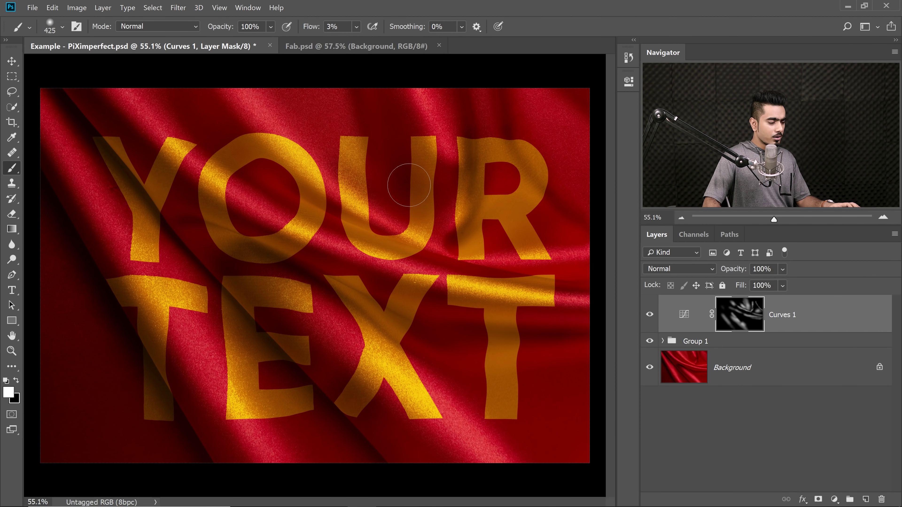
Brush white at 3% flow onto the Curves 1 mask over the U, and compare the image with that layer hidden and shown.
left_click_drag(427, 192, 412, 185)
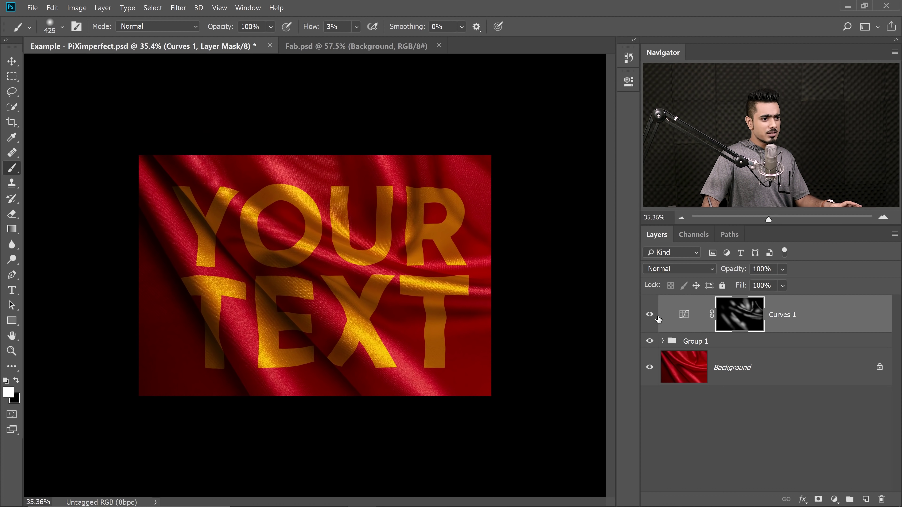
left_click(649, 316)
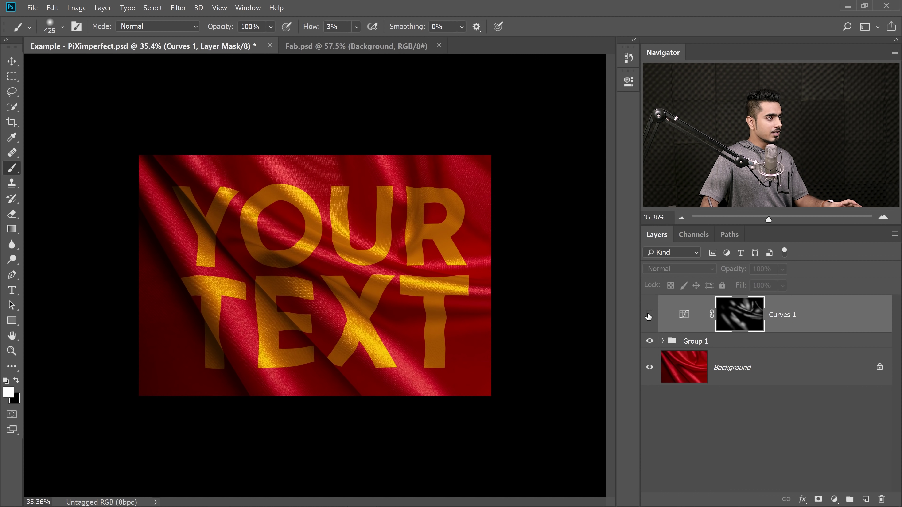
left_click(648, 316)
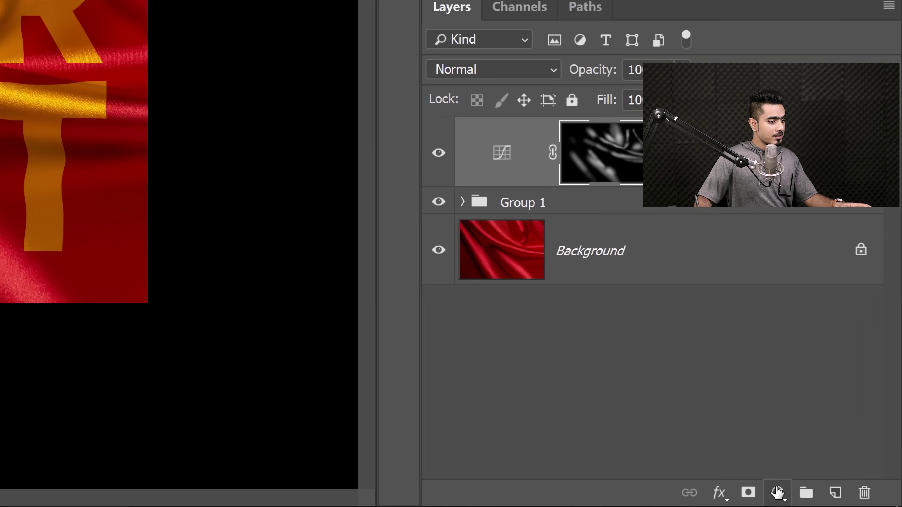
Add a second Curves adjustment layer with the RGB midtones raised strongly, and invert its mask to black.
left_click(835, 499)
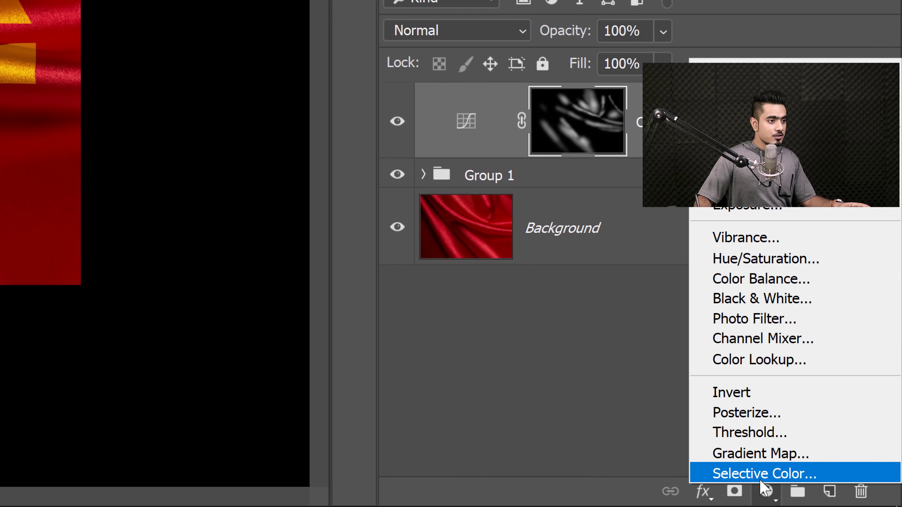
left_click(749, 186)
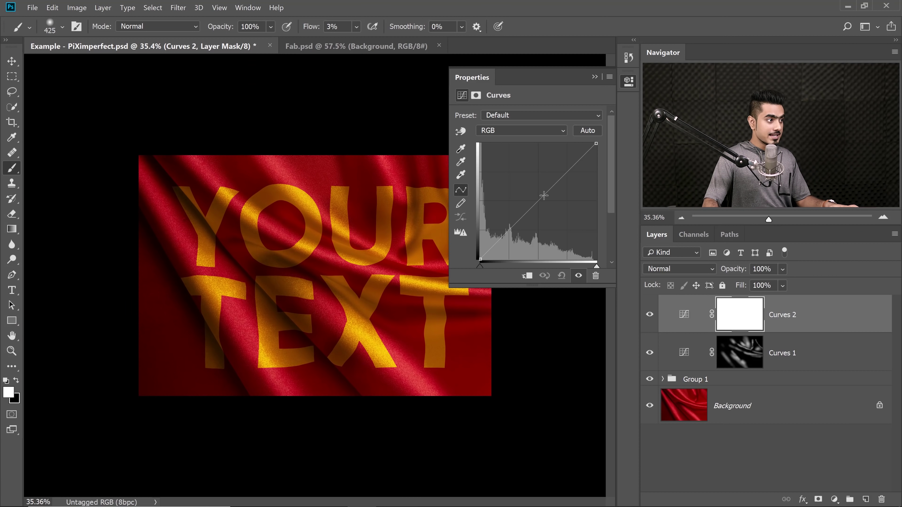
left_click_drag(543, 195, 525, 174)
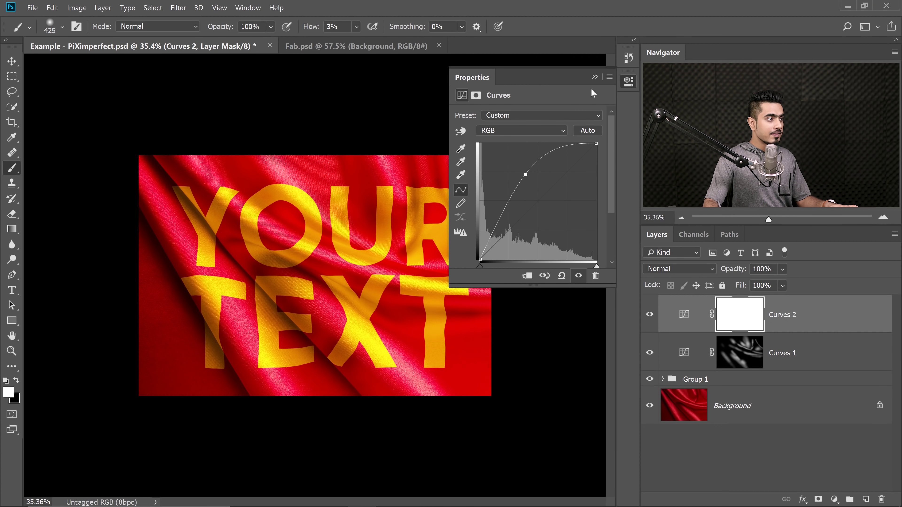
left_click(594, 77)
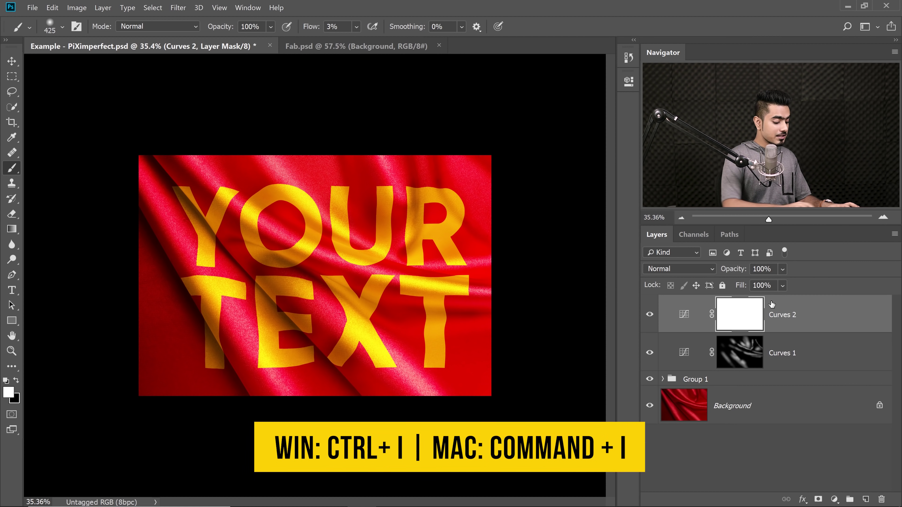
key("ctrl+i")
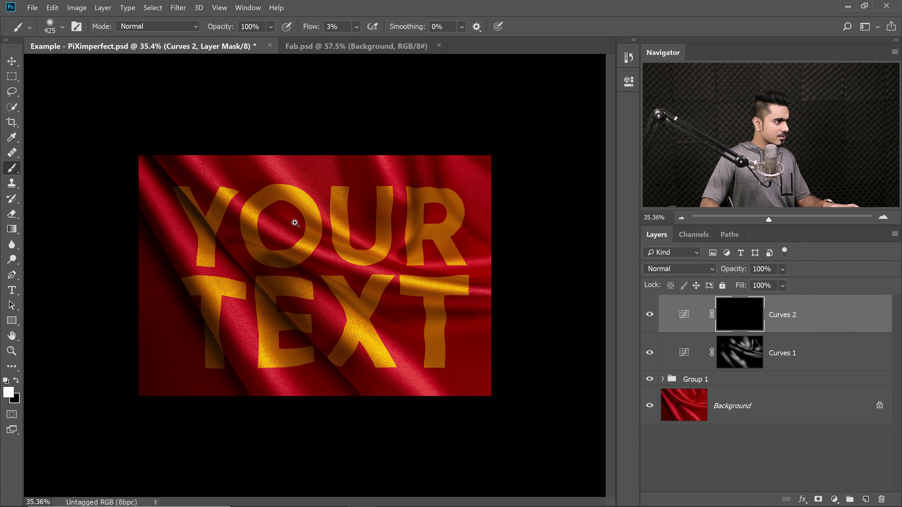
Brush white at 3% flow onto the Curves 2 mask along the bright fold ridges, and compare the result with the layer hidden.
mouse_move(294, 223)
left_mouse_down()
mouse_move(310, 221)
mouse_move(282, 222)
left_mouse_up()
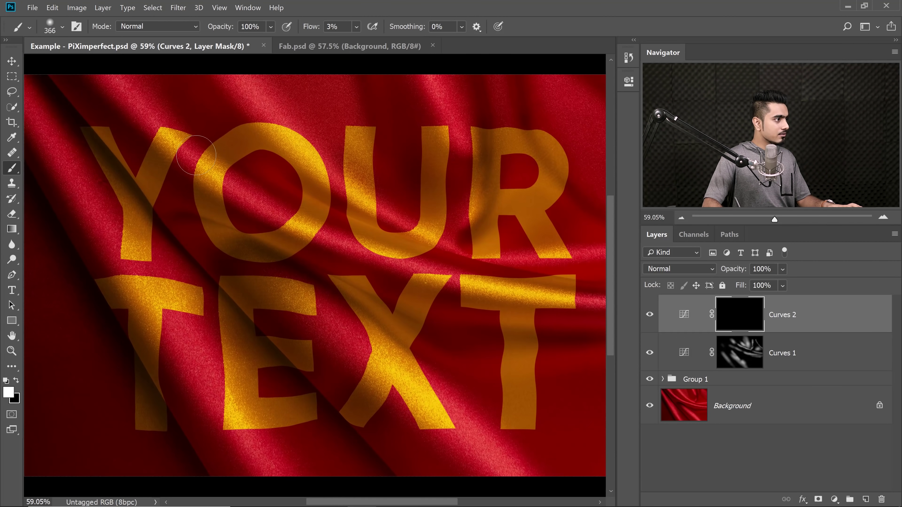
mouse_move(196, 155)
left_mouse_down()
mouse_move(185, 170)
mouse_move(319, 253)
mouse_move(355, 242)
left_mouse_up()
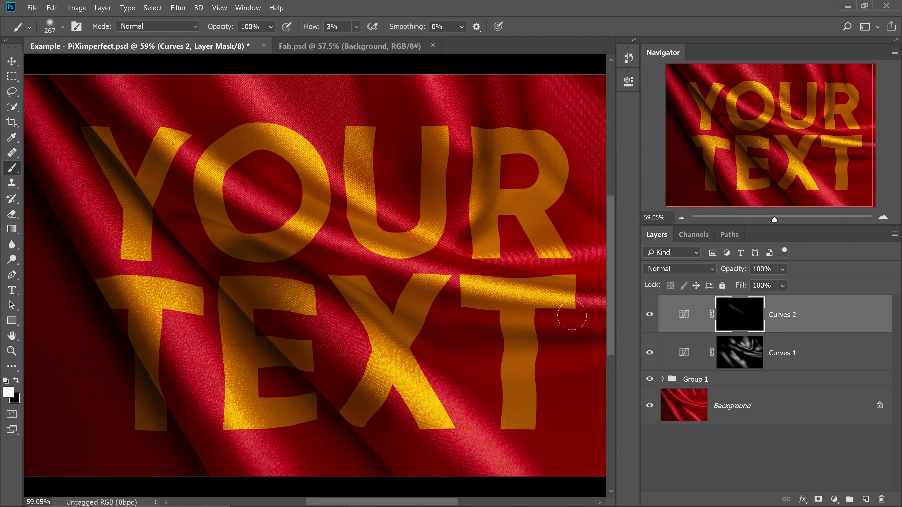
mouse_move(572, 315)
left_mouse_down()
mouse_move(308, 222)
mouse_move(141, 423)
mouse_move(177, 117)
mouse_move(567, 129)
mouse_move(556, 113)
mouse_move(576, 129)
left_mouse_up()
left_click_drag(483, 167, 476, 167)
mouse_move(483, 135)
left_mouse_down()
mouse_move(478, 204)
mouse_move(428, 222)
mouse_move(453, 223)
left_mouse_up()
left_click_drag(488, 255, 491, 250)
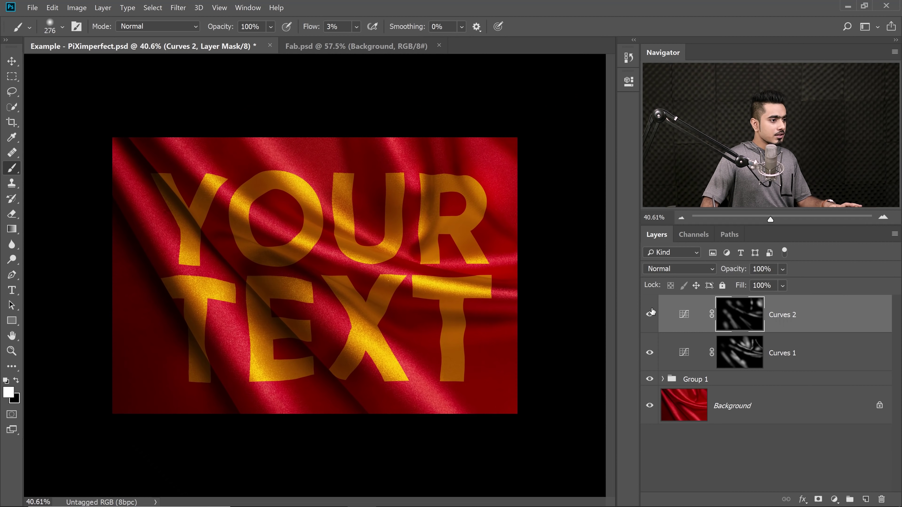
left_click(647, 316)
left_click(646, 318)
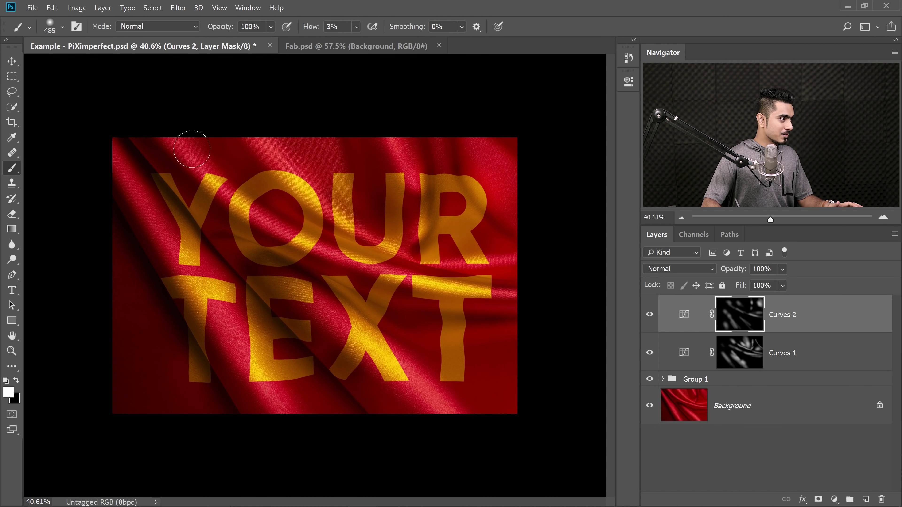
Enlarge the brush to 485 pixels for brightening the broader folds on the Curves 2 mask.
key("bracketright")
key("bracketright")
key("bracketright")
key("bracketright")
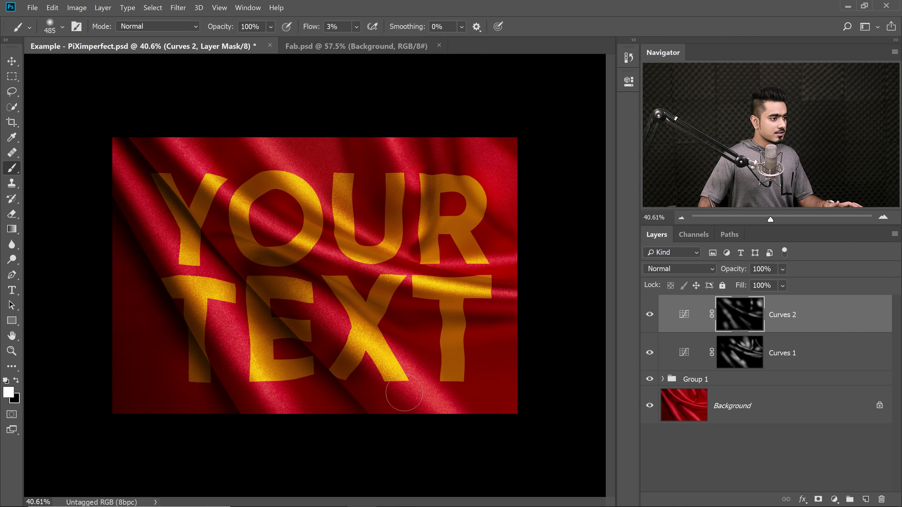
scroll(460, 291, "up", 1)
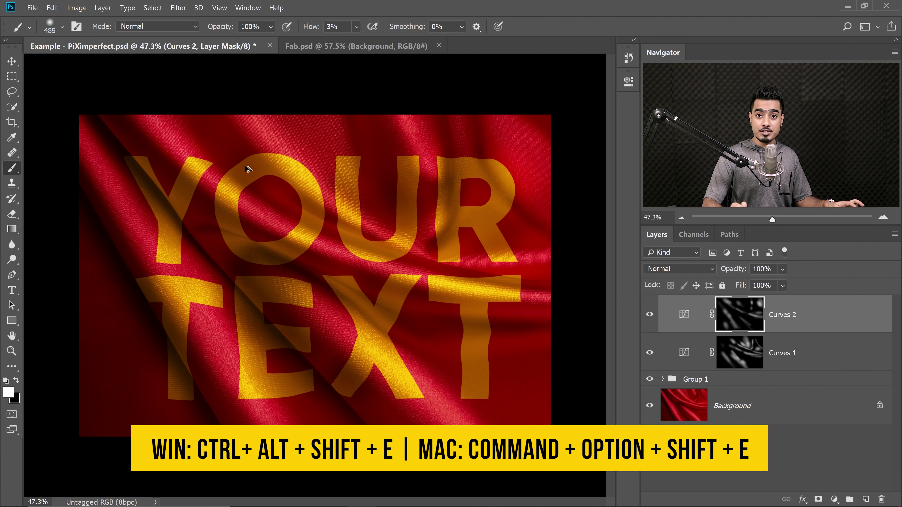
Stamp all visible layers into a new layer on top and convert it for smart filters.
key("ctrl+alt+shift+e")
key("x")
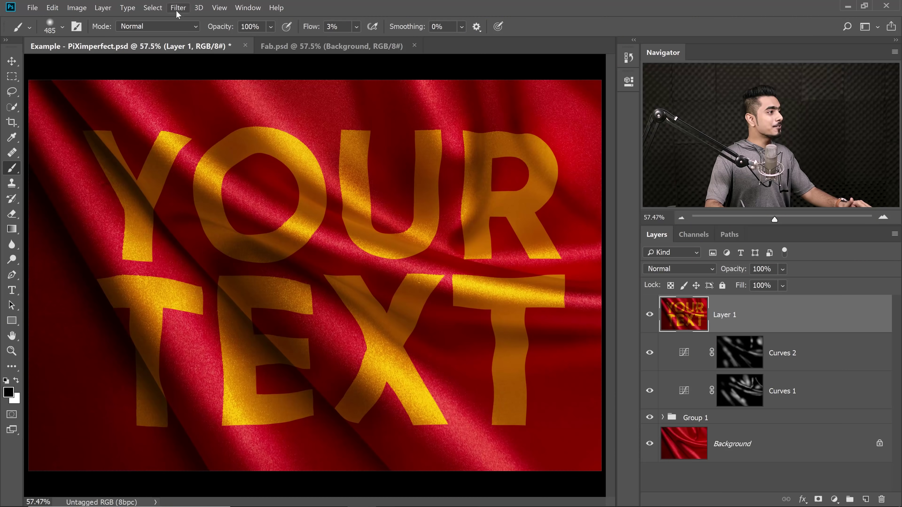
left_click(147, 10)
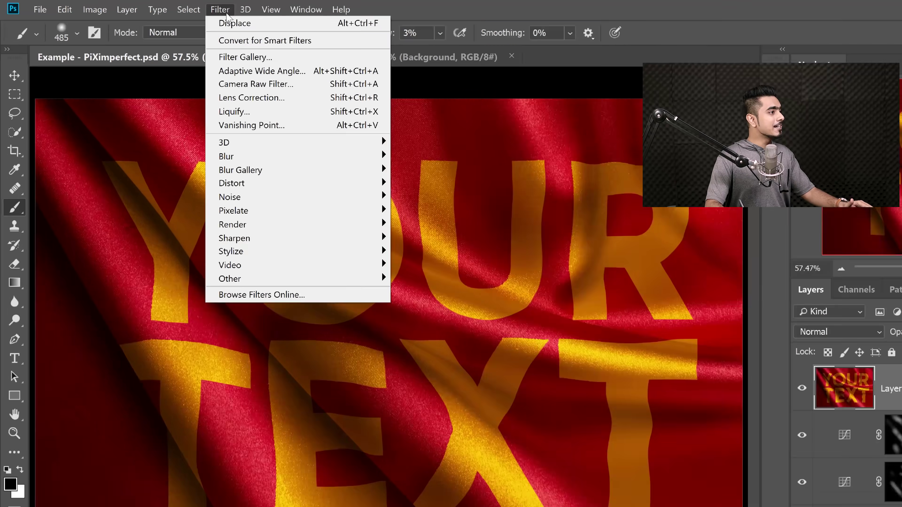
left_click(262, 36)
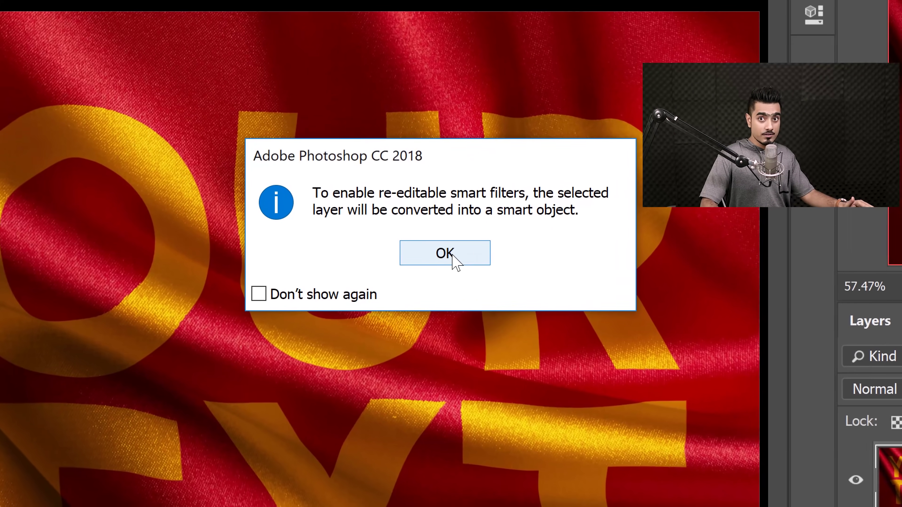
left_click(453, 255)
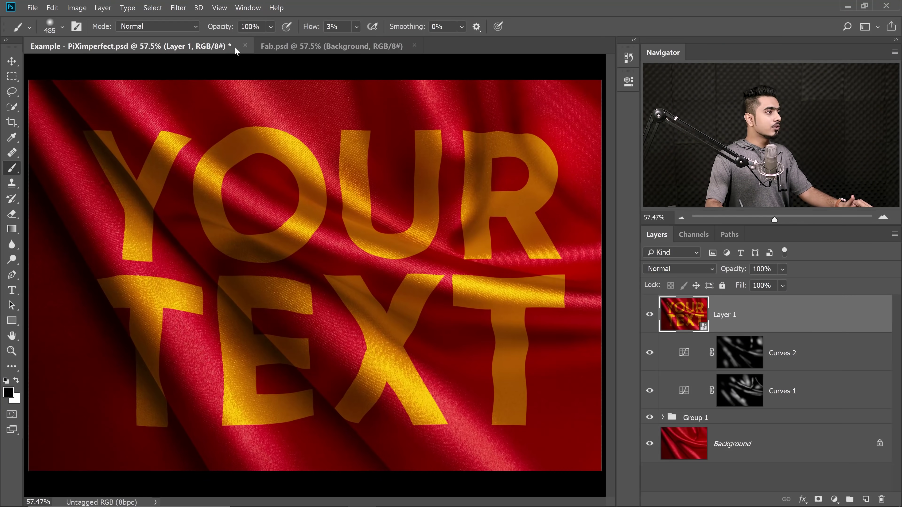
Start Lighting Effects on Layer 1 and shape the spot light into a wide diagonal ellipse lighting the lettering from the image's upper right.
left_click(178, 8)
mouse_move(217, 181)
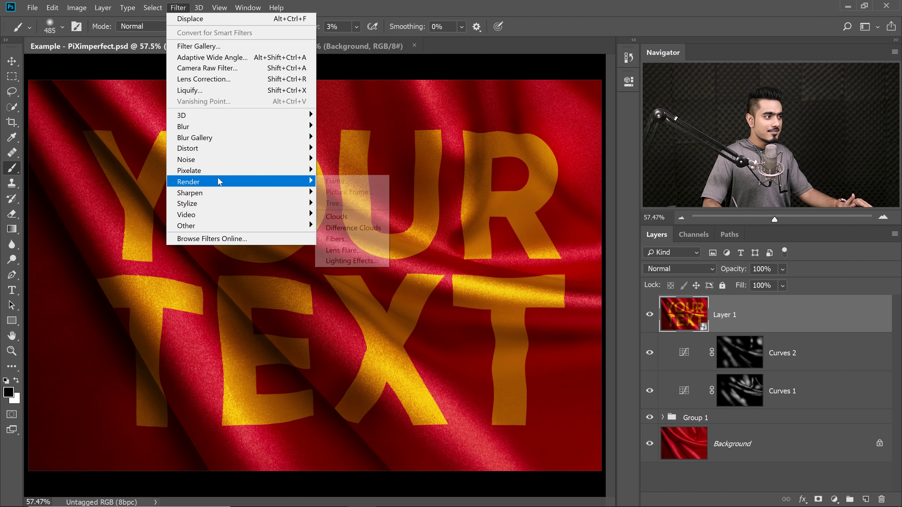
left_click(349, 262)
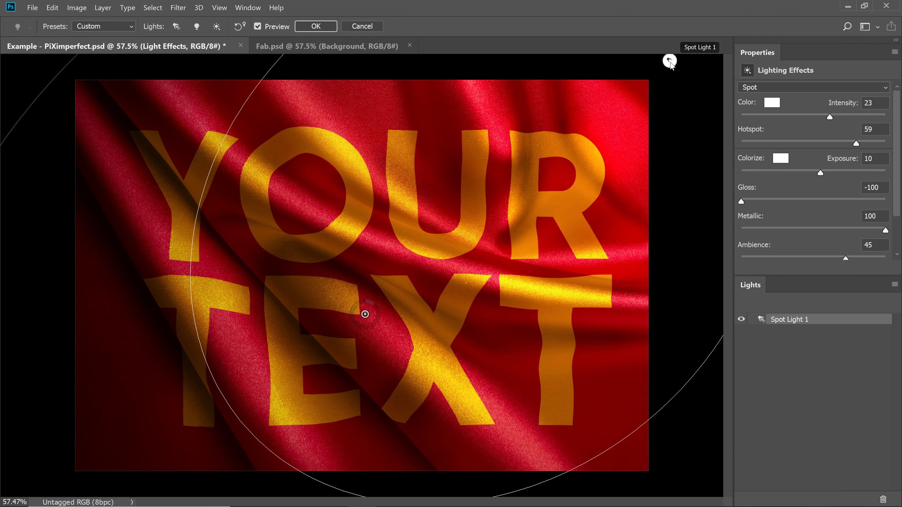
key("ctrl+minus")
key("ctrl+minus")
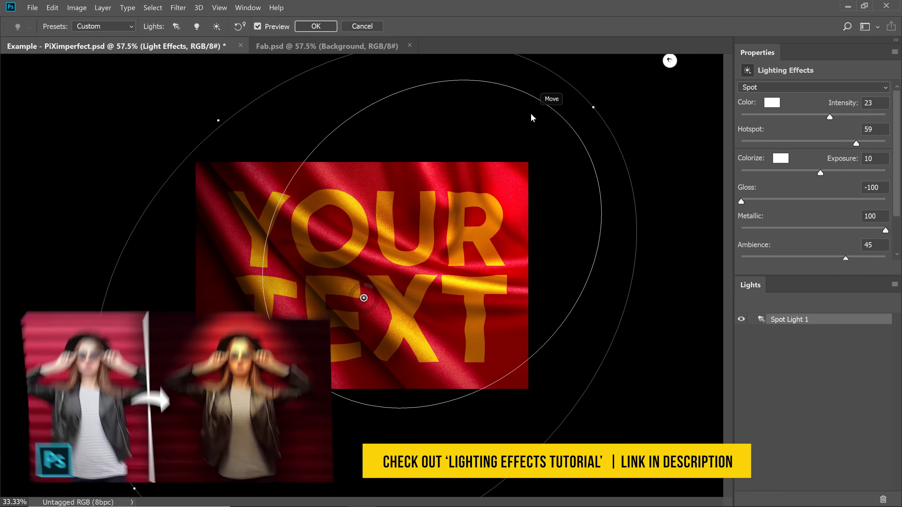
key("ctrl+minus")
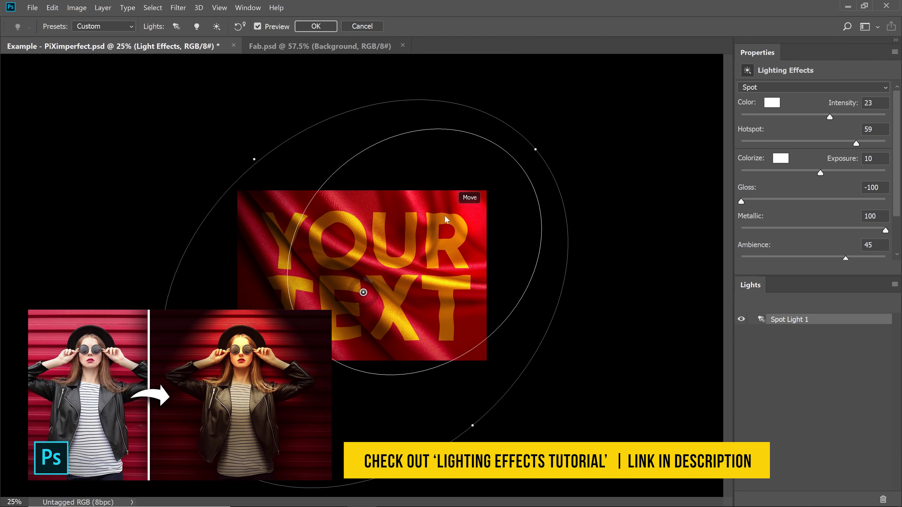
left_click_drag(337, 323, 260, 386)
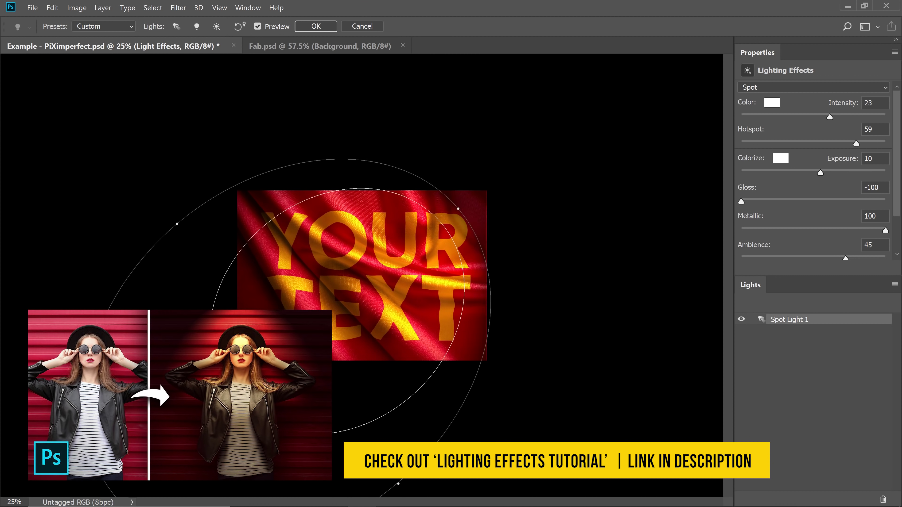
left_click_drag(287, 352, 357, 297)
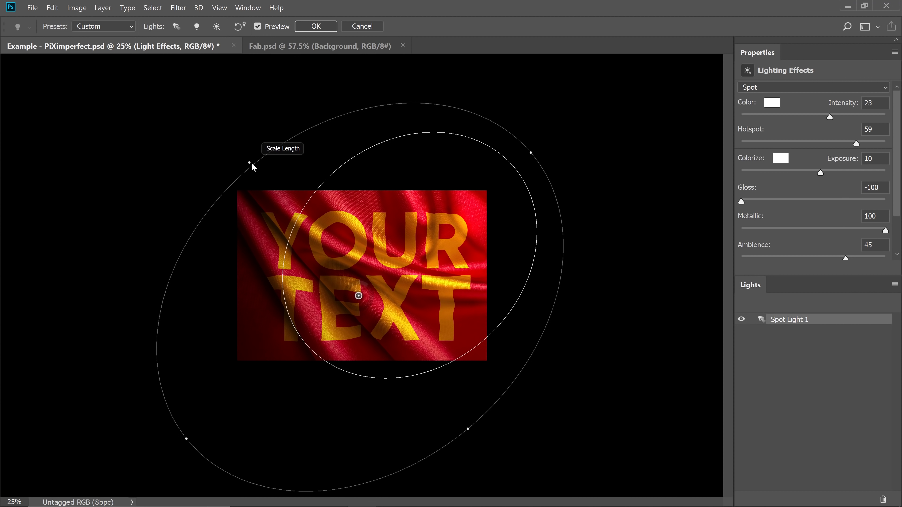
left_click_drag(253, 167, 266, 189)
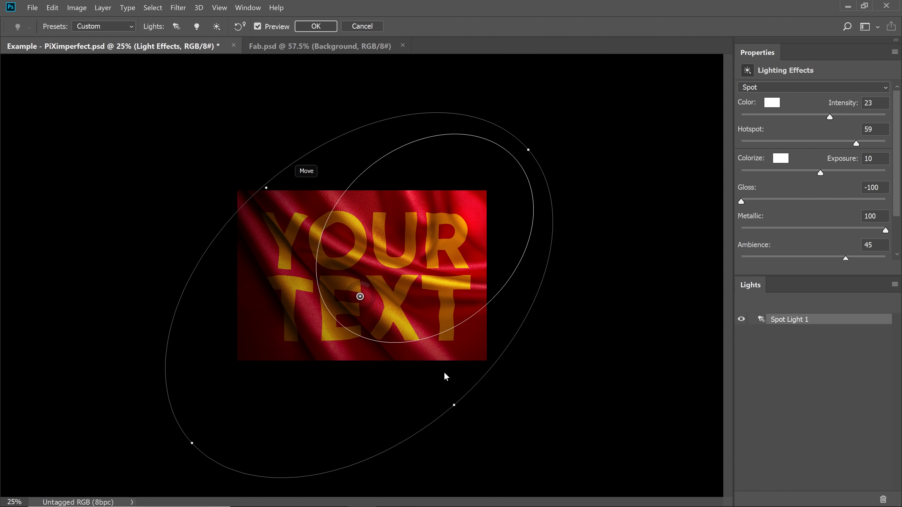
left_click_drag(455, 407, 483, 409)
Apply the spot light with intensity 24, hotspot 46, gloss -100, metallic 100 and ambience 59.
mouse_move(830, 116)
left_mouse_down()
mouse_move(837, 115)
mouse_move(818, 115)
mouse_move(843, 116)
mouse_move(831, 117)
left_mouse_up()
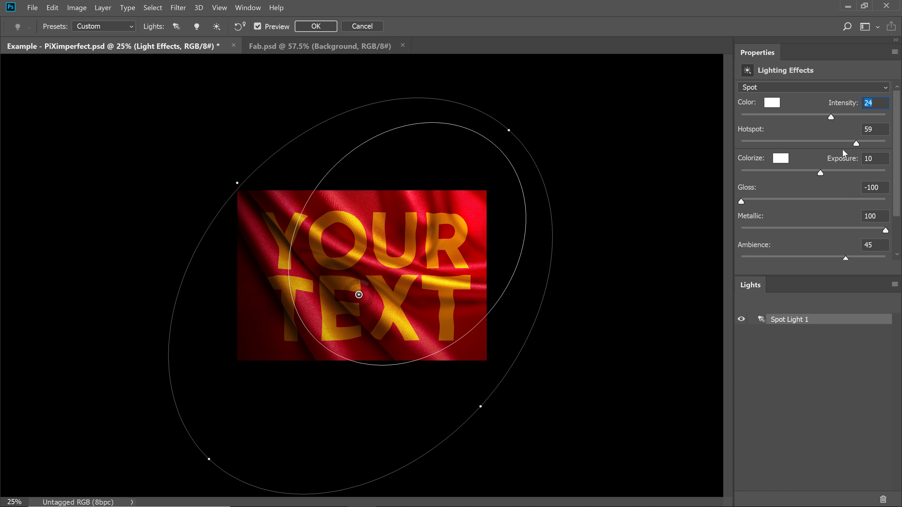
mouse_move(857, 142)
left_mouse_down()
mouse_move(802, 143)
mouse_move(847, 145)
left_mouse_up()
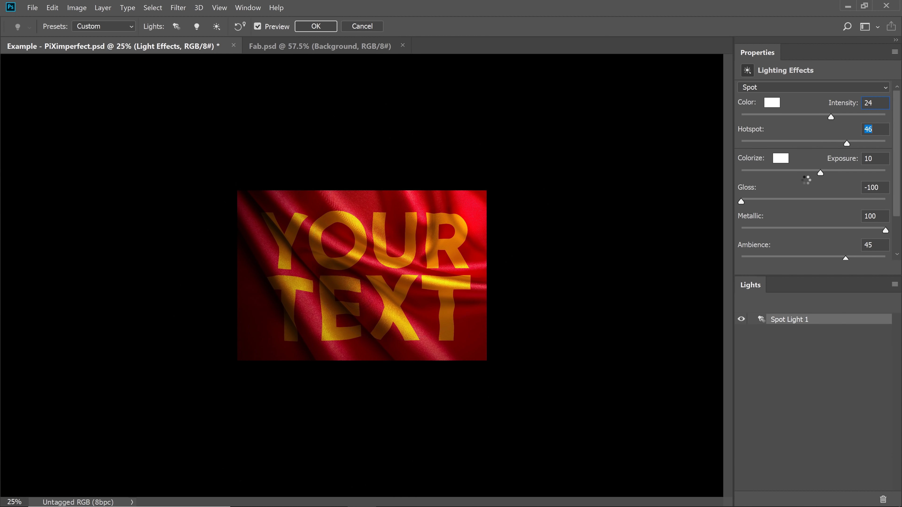
left_click_drag(740, 201, 713, 203)
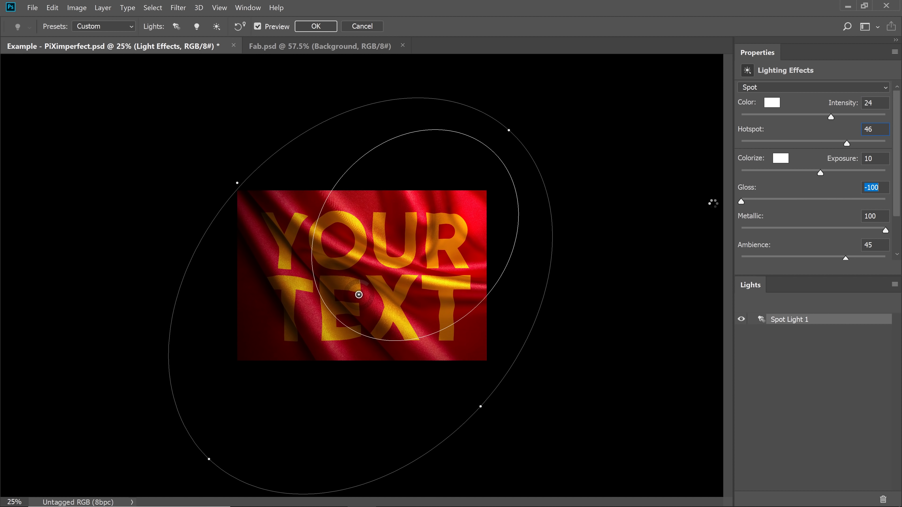
left_click_drag(883, 232, 775, 221)
left_click_drag(847, 257, 863, 258)
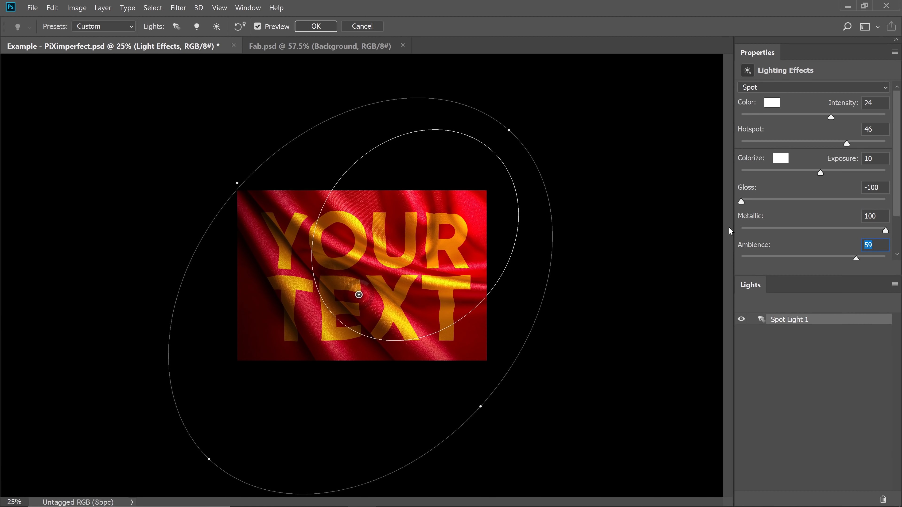
left_click(317, 27)
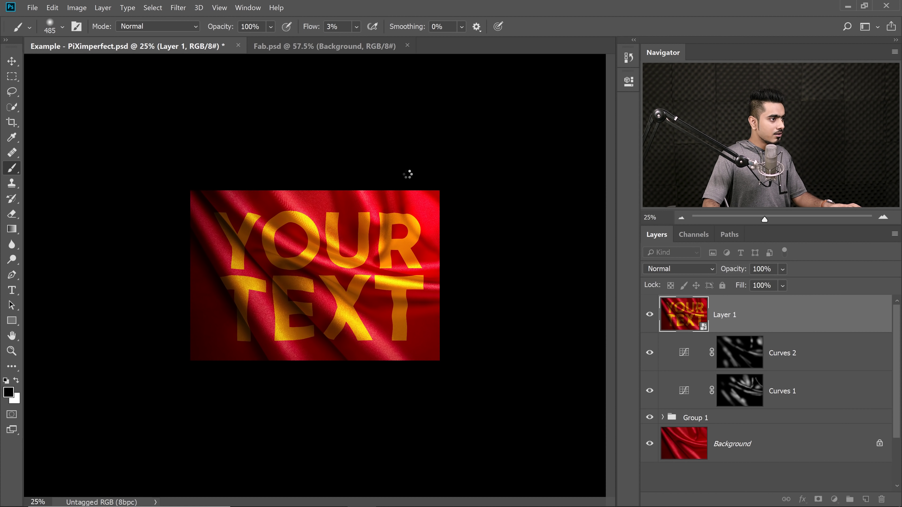
Compare the image with and without the lighting on Layer 1, and set that layer's opacity to 86%.
key("ctrl+0")
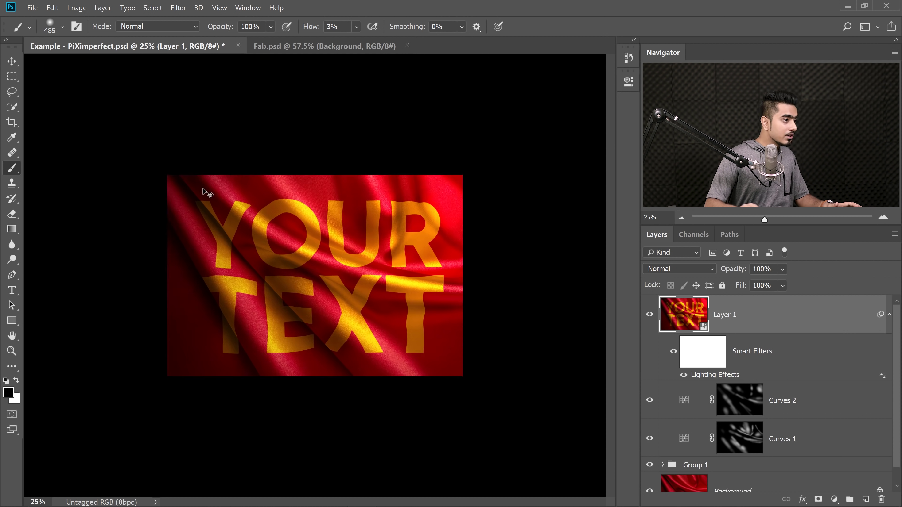
left_click(684, 375)
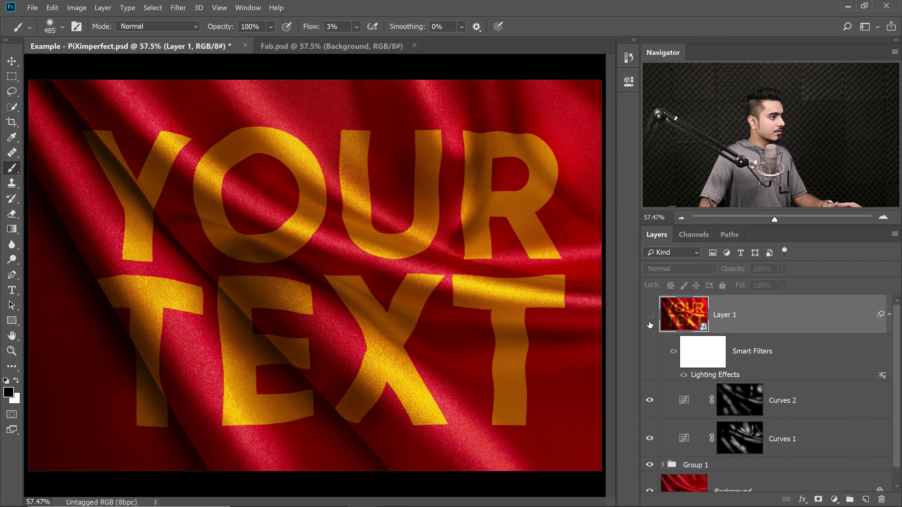
left_click(683, 375)
scroll(538, 281, "down", 3)
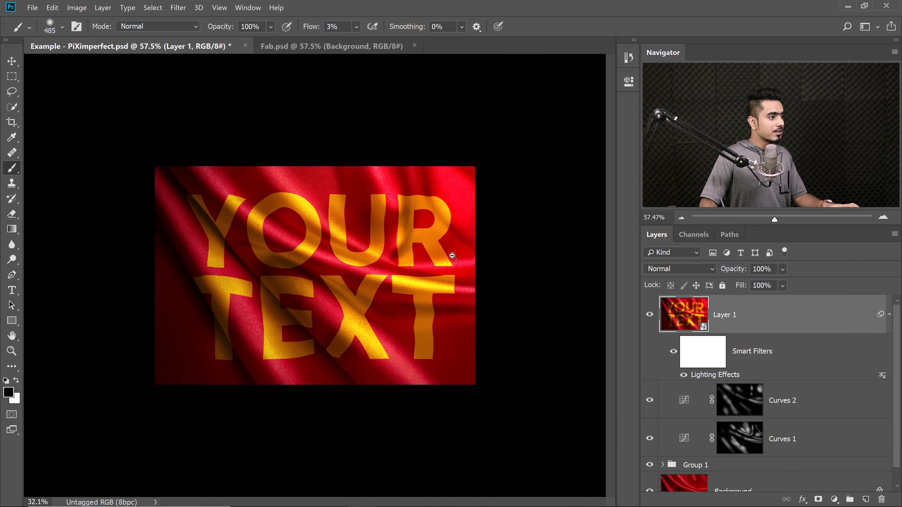
scroll(538, 281, "up", 1)
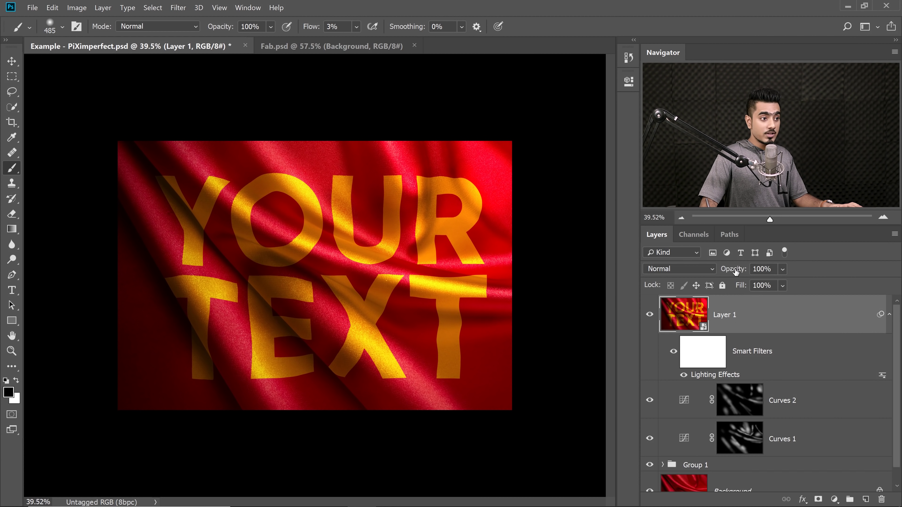
mouse_move(725, 269)
left_mouse_down()
mouse_move(685, 269)
mouse_move(735, 273)
left_mouse_up()
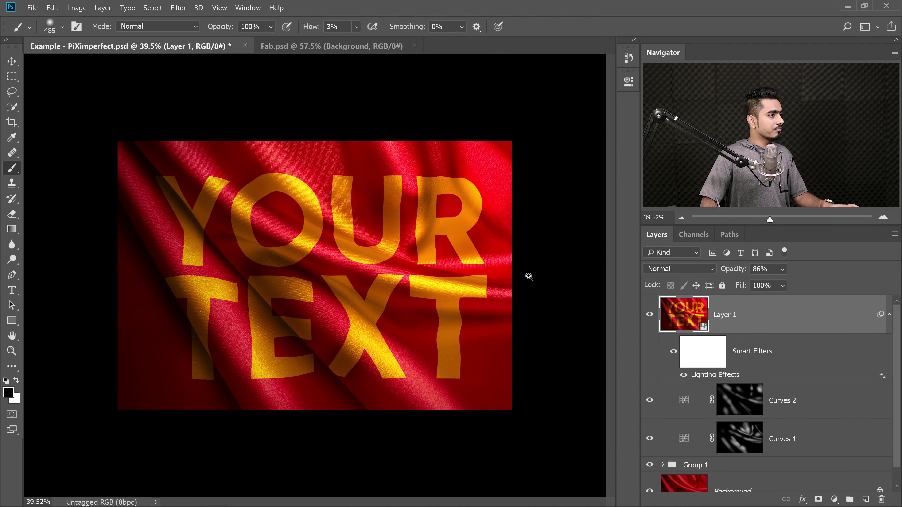
key("ctrl+plus")
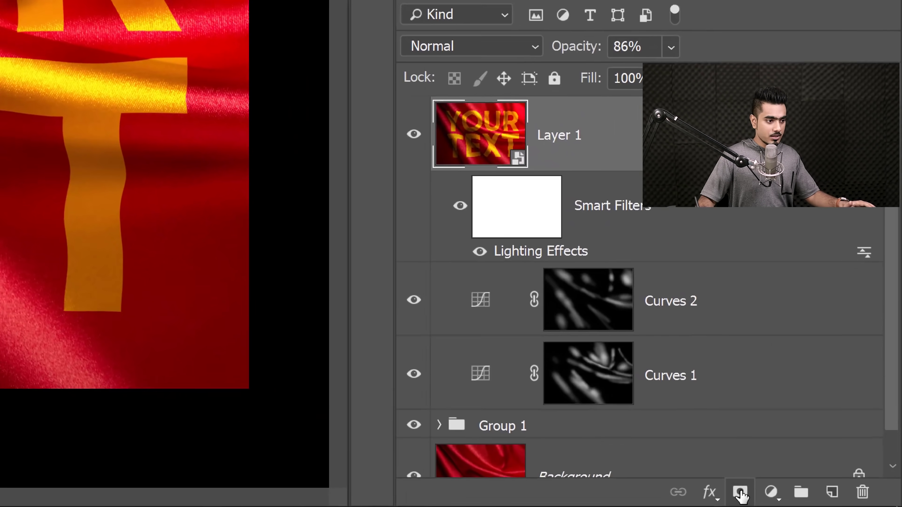
left_click(818, 501)
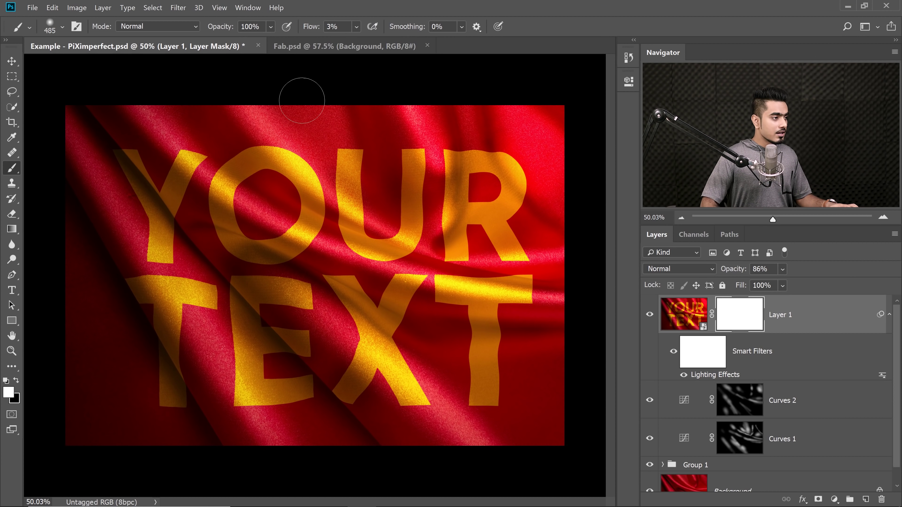
key("bracketleft")
key("bracketleft")
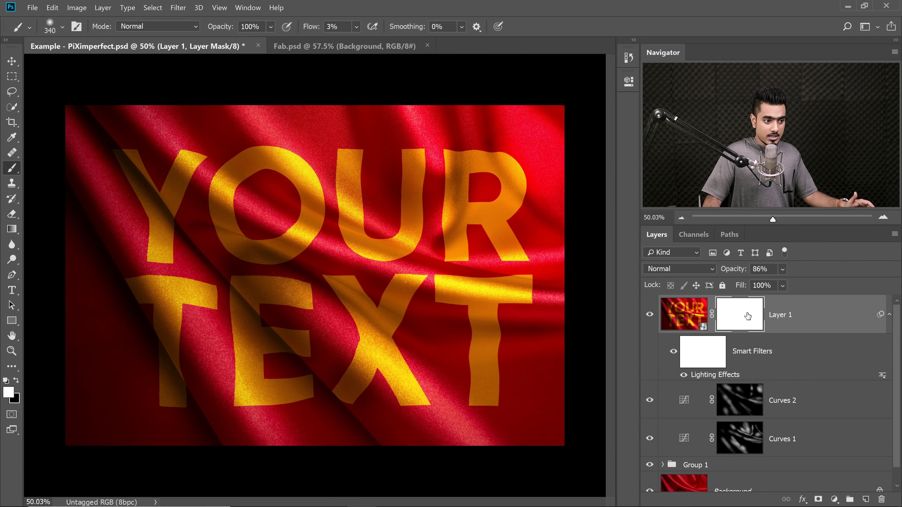
left_click_drag(745, 308, 881, 500)
Paint black on Layer 1's smart filter mask over the upper part of the U, raising the brush flow from 3% to 87%.
left_click(707, 359)
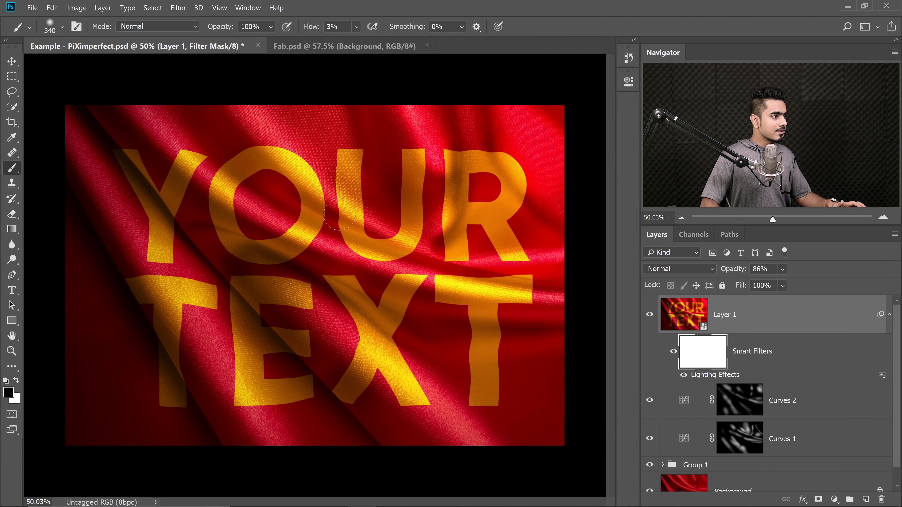
left_click_drag(349, 207, 364, 204)
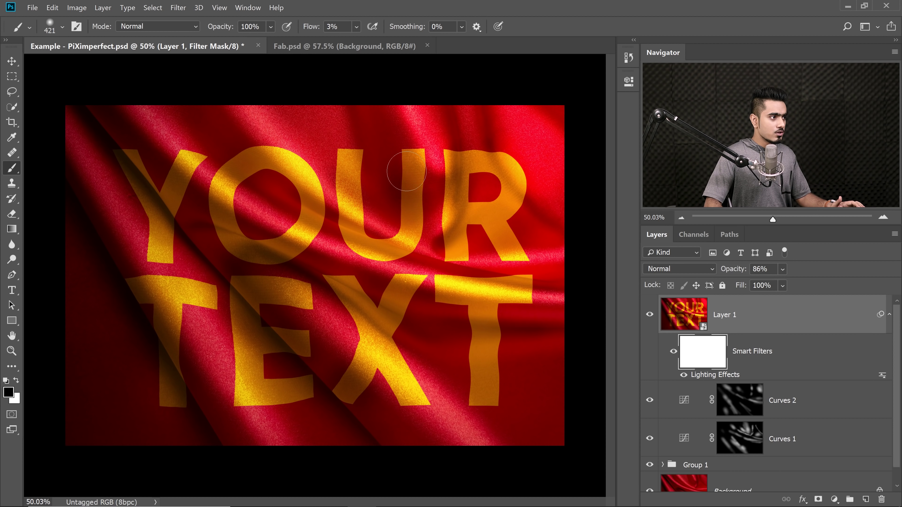
left_click_drag(393, 149, 376, 131)
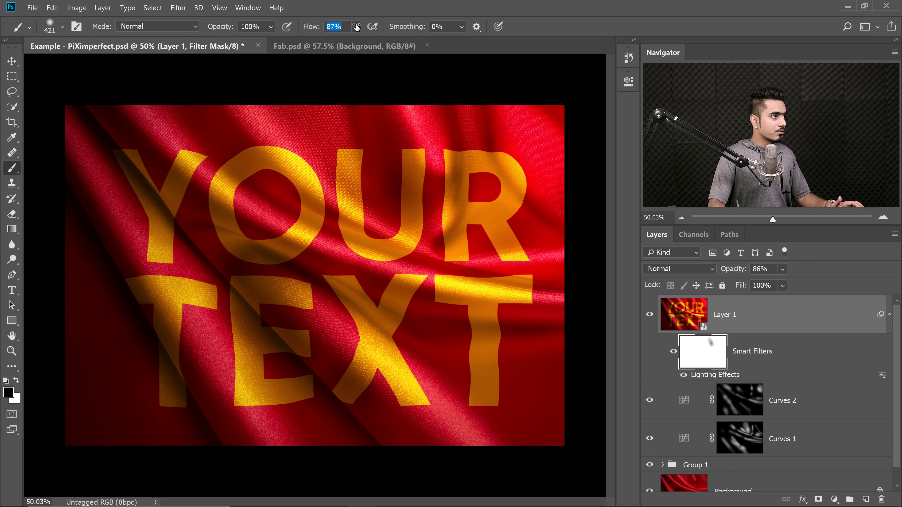
mouse_move(382, 177)
left_mouse_down()
mouse_move(395, 179)
mouse_move(398, 166)
left_mouse_up()
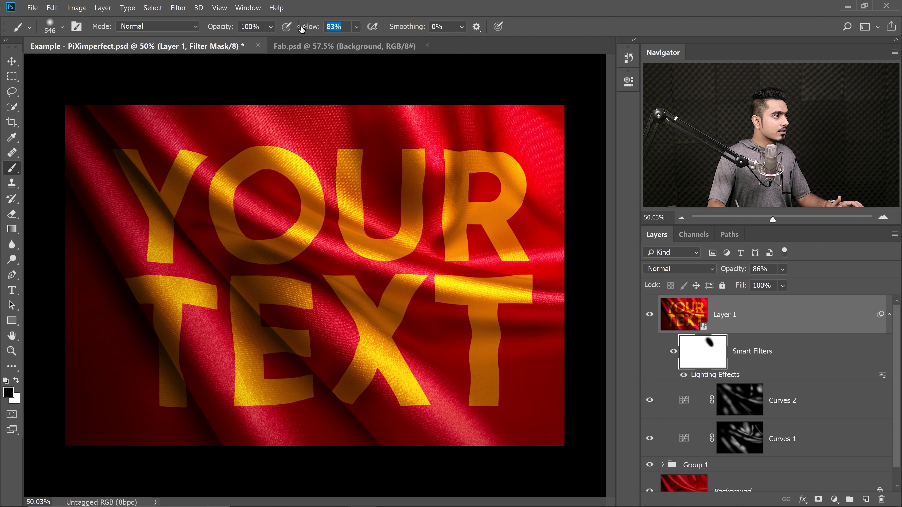
Try painting the filter mask down the left side of the R at 38% flow, and undo the strokes.
type("38")
key("Return")
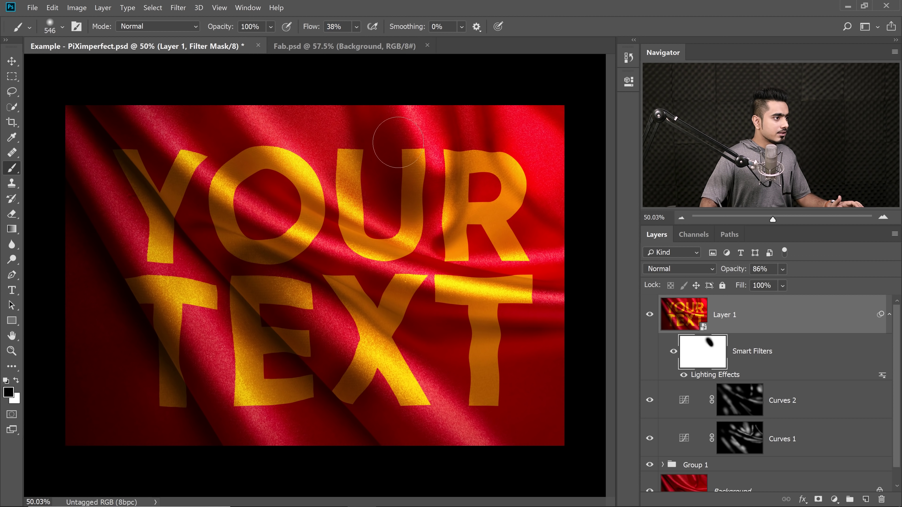
left_click_drag(460, 225, 444, 227)
left_click_drag(468, 135, 443, 242)
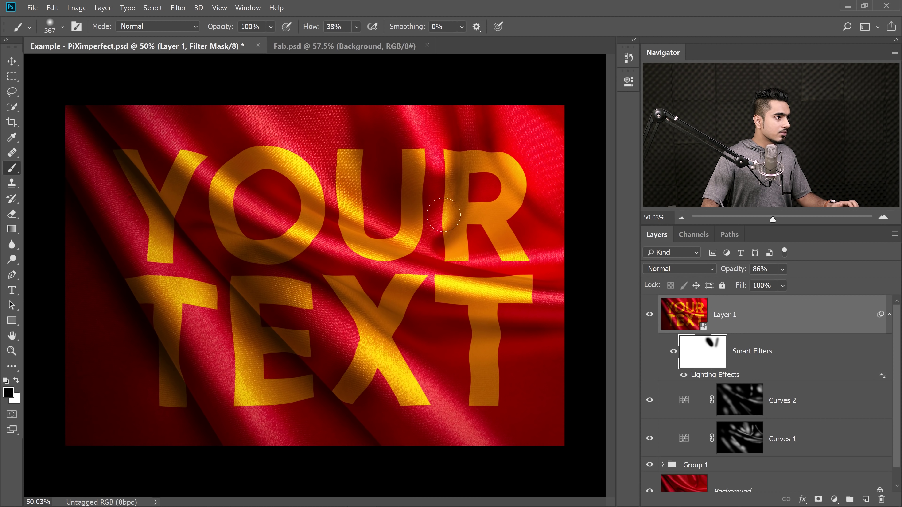
key("ctrl+z")
key("ctrl+z")
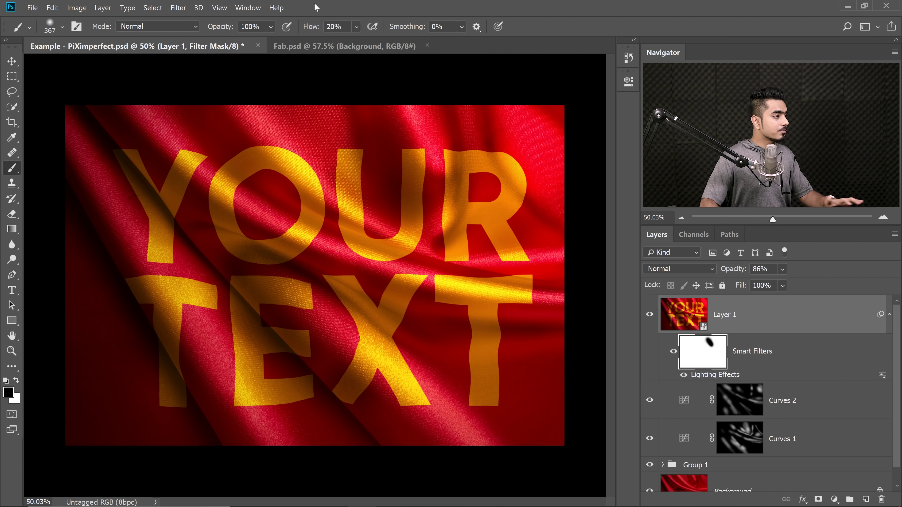
At 20% brush flow, paint black on the smart filter mask along the satin folds crossing both lines of lettering.
mouse_move(312, 215)
left_mouse_down()
mouse_move(388, 246)
mouse_move(497, 257)
mouse_move(537, 238)
left_mouse_up()
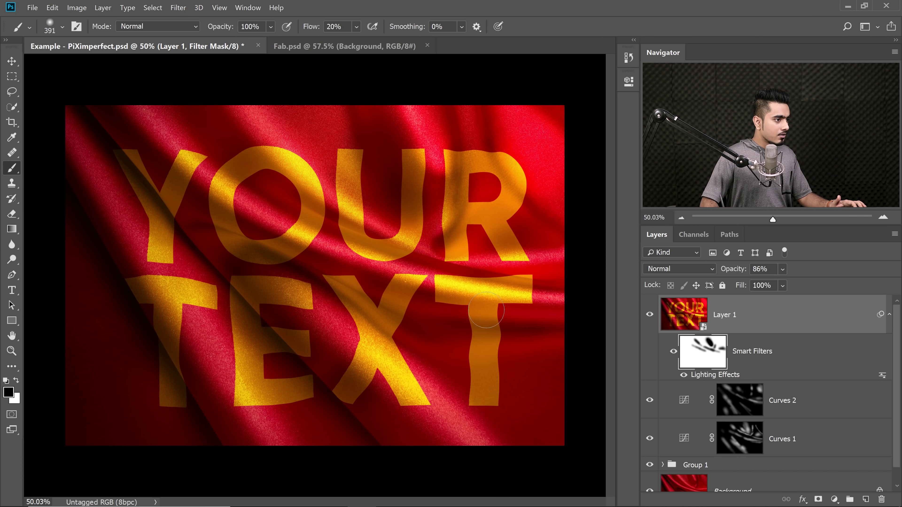
mouse_move(334, 303)
left_mouse_down()
mouse_move(373, 341)
mouse_move(383, 425)
mouse_move(343, 420)
left_mouse_up()
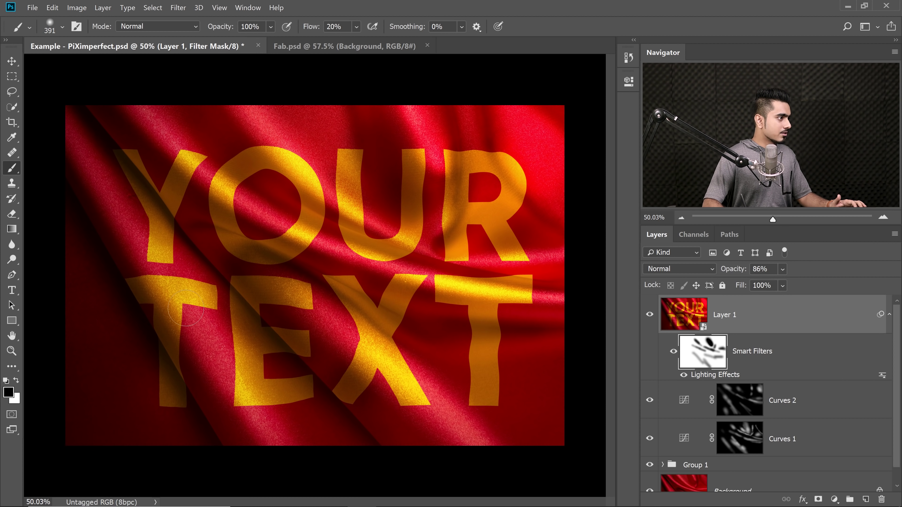
left_click_drag(231, 201, 237, 230)
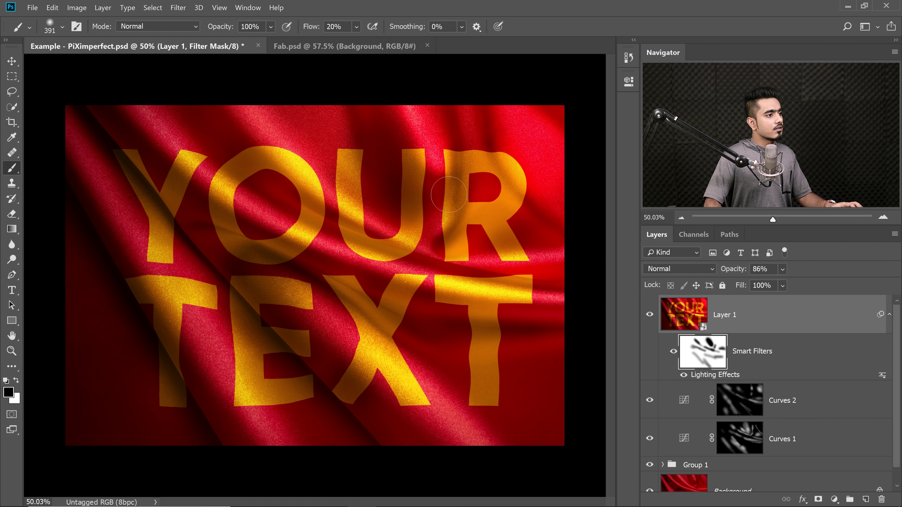
Compare the image with the smart filter mask disabled and enabled, and the full composite against the Background layer alone.
scroll(451, 188, "down", 4)
scroll(453, 185, "up", 3)
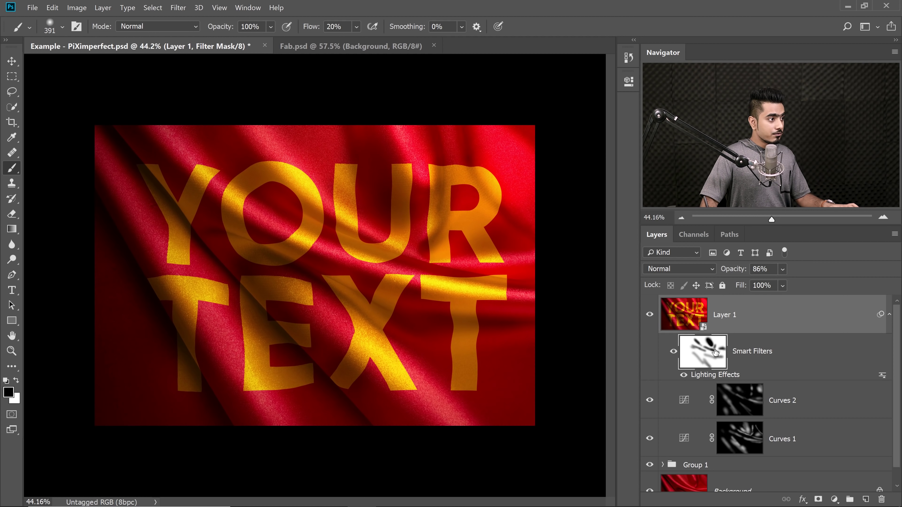
left_click(715, 353, "shift")
left_click(710, 355, "shift")
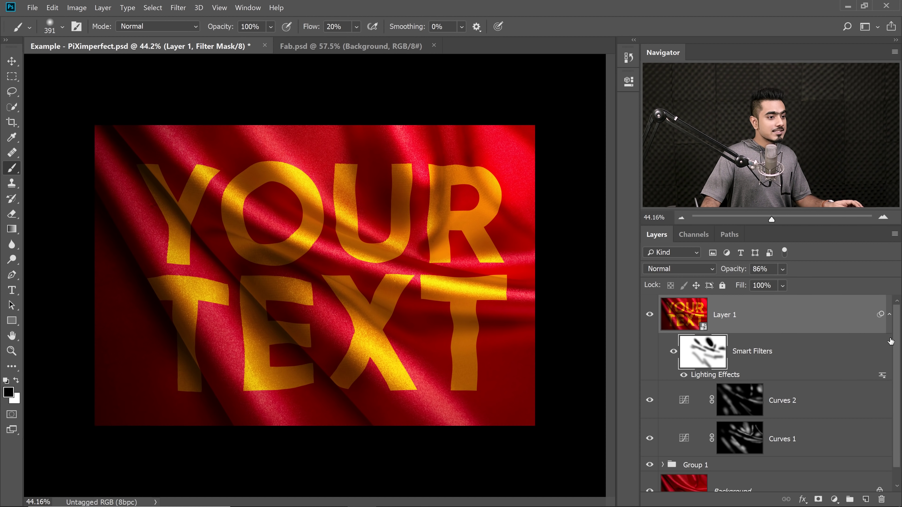
left_click_drag(895, 341, 894, 423)
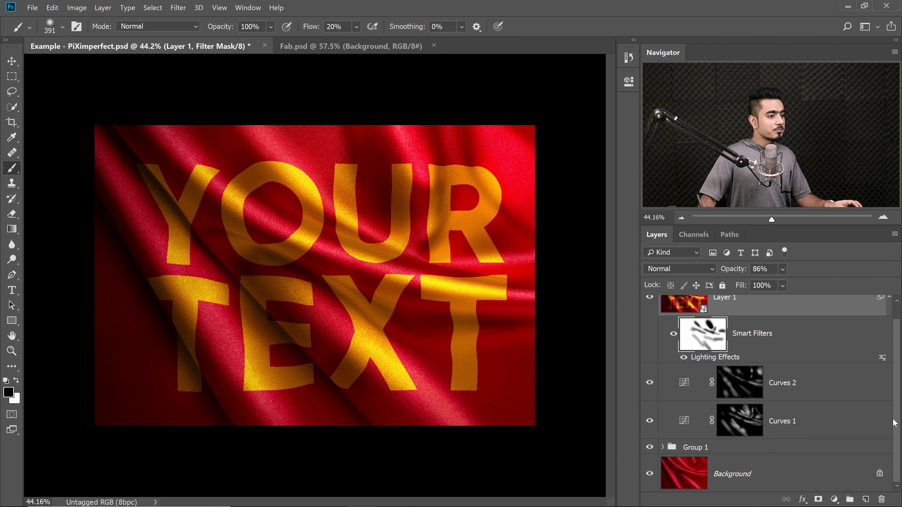
left_click(651, 472, "alt")
left_click(651, 472, "alt")
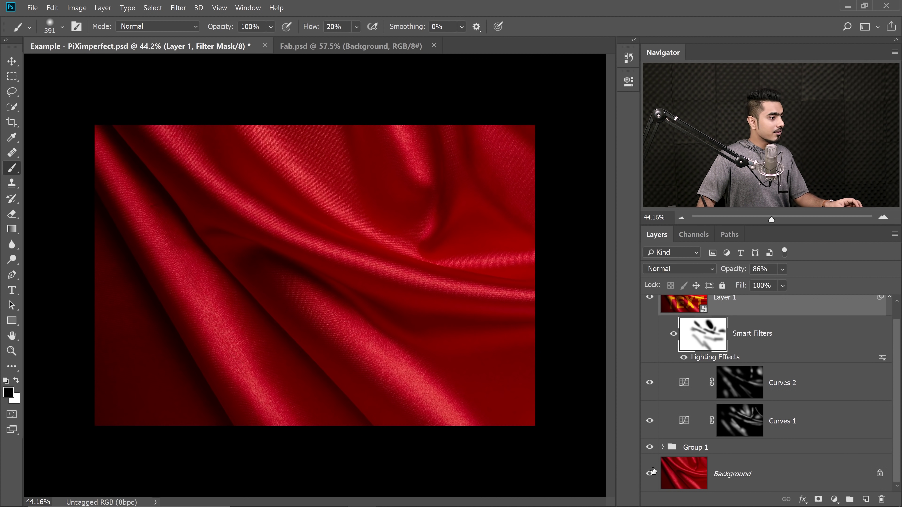
Surround the canvas with the custom white colour and examine the dark lower-left area of the satin.
mouse_move(439, 286)
left_mouse_down()
mouse_move(418, 292)
mouse_move(429, 292)
left_mouse_up()
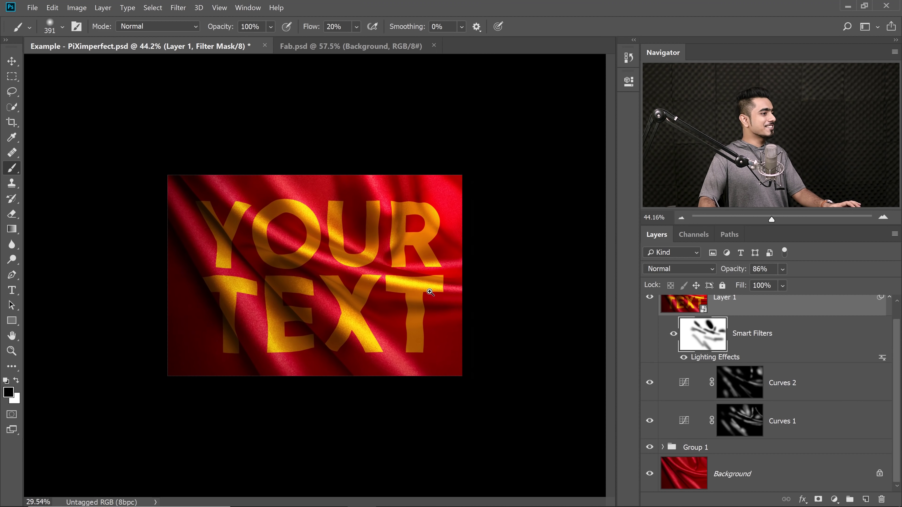
right_click(536, 249)
left_click(554, 306)
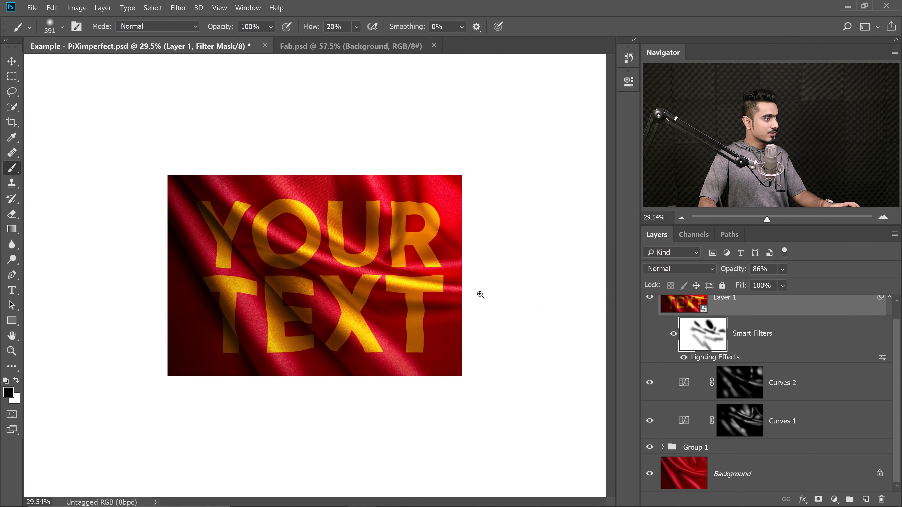
mouse_move(499, 286)
left_mouse_down()
mouse_move(489, 288)
mouse_move(510, 298)
left_mouse_up()
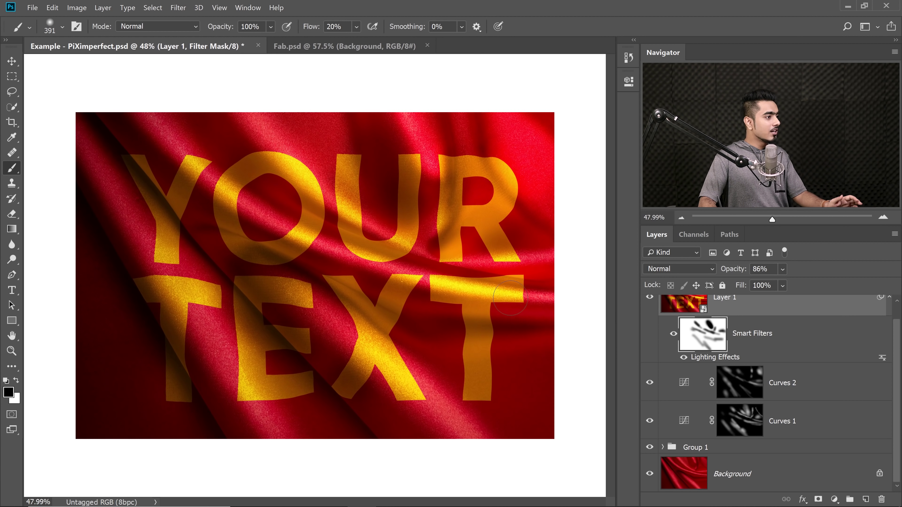
mouse_move(161, 362)
left_mouse_down()
mouse_move(151, 366)
mouse_move(167, 369)
mouse_move(173, 406)
left_mouse_up()
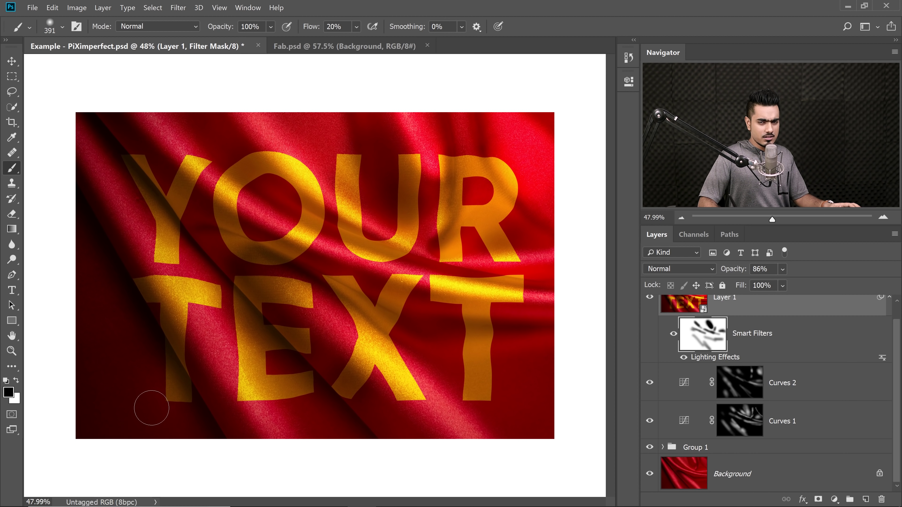
Add a Curves adjustment above Layer 1 with the RGB midtones raised to brighten the image, and invert its mask to black.
scroll(897, 351, "up", 1)
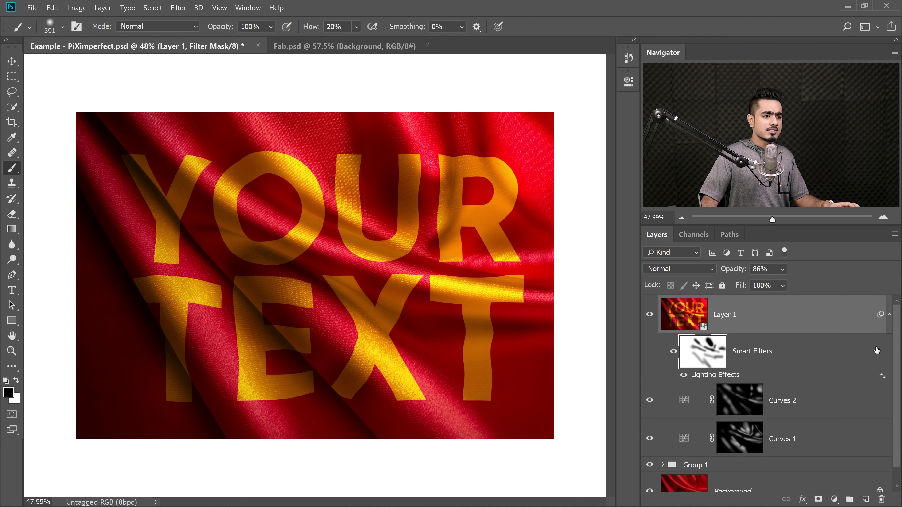
left_click(839, 496)
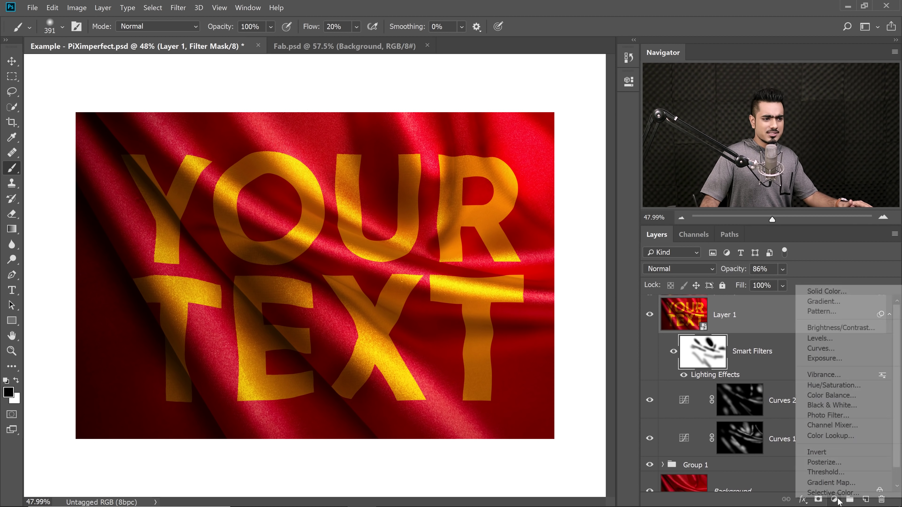
left_click(836, 353)
left_click_drag(544, 194, 528, 182)
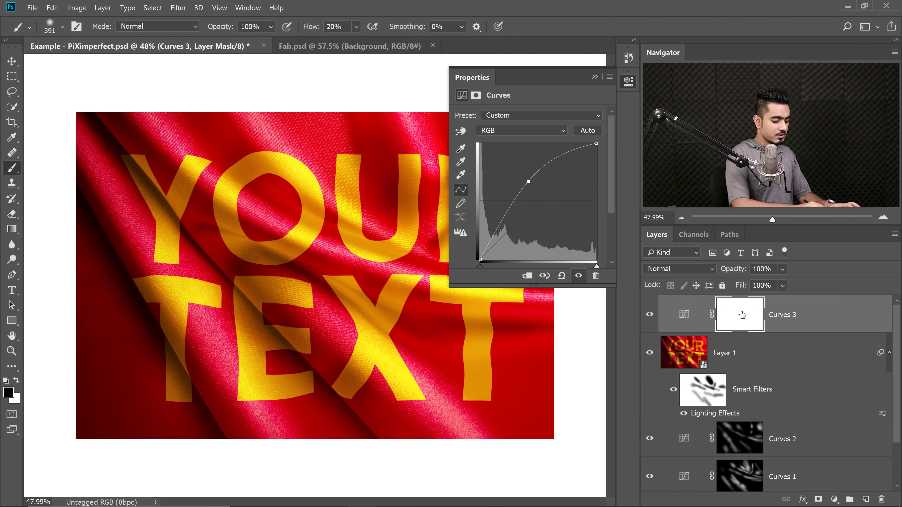
key("ctrl+i")
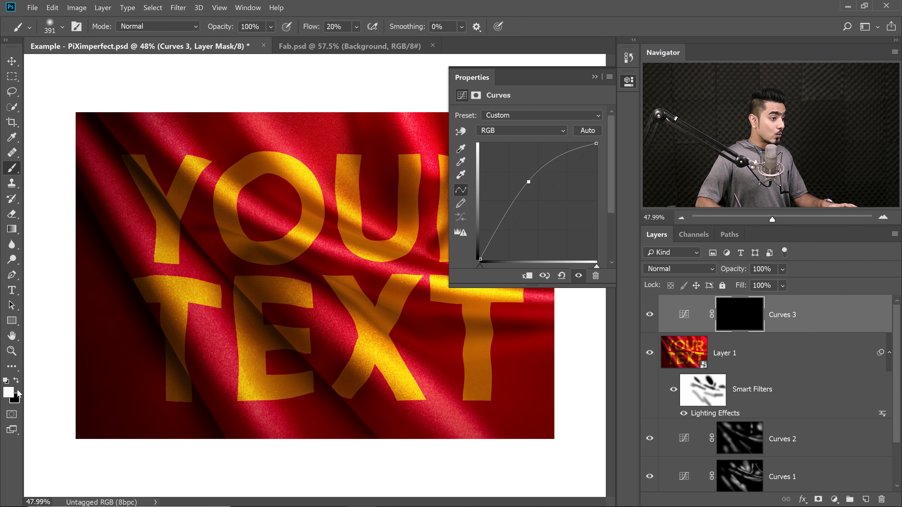
Paint white with a very large soft brush on the Curves 3 mask to brighten the image's lower-left corner.
key("bracketright")
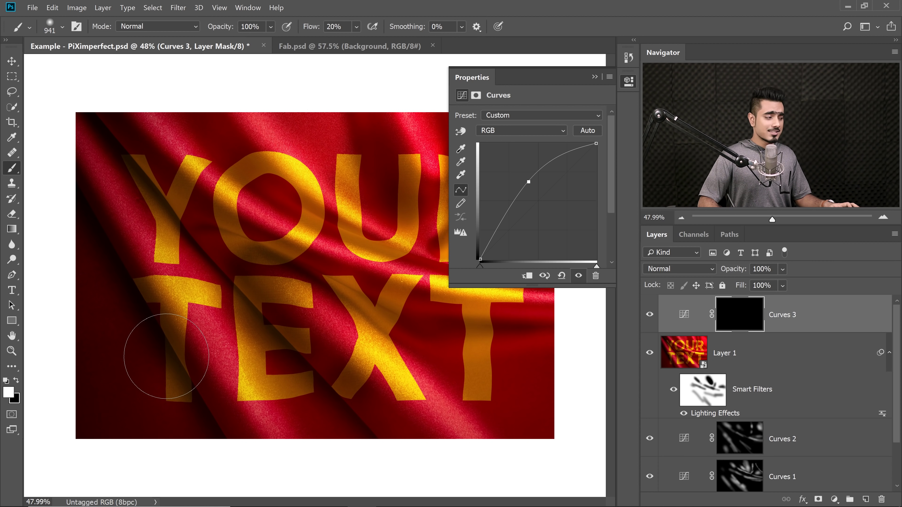
left_click_drag(185, 288, 228, 287)
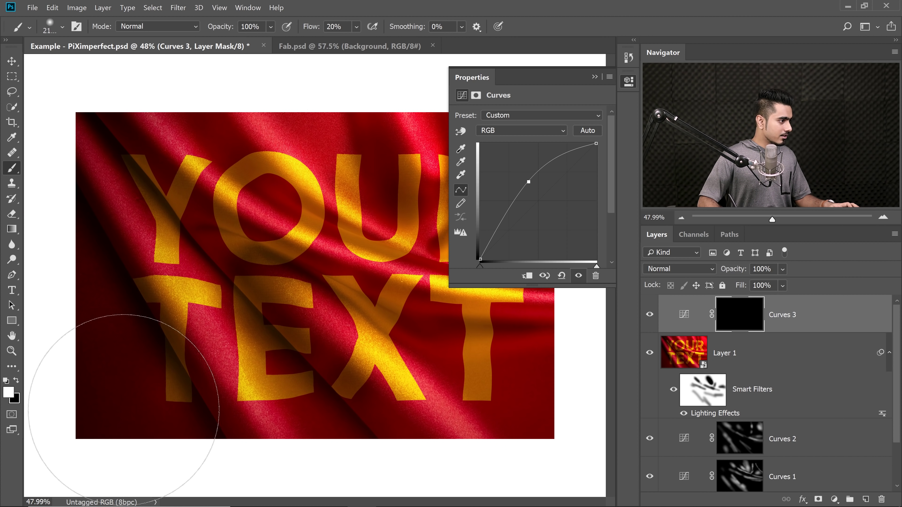
left_click_drag(136, 403, 160, 404)
left_click(141, 398)
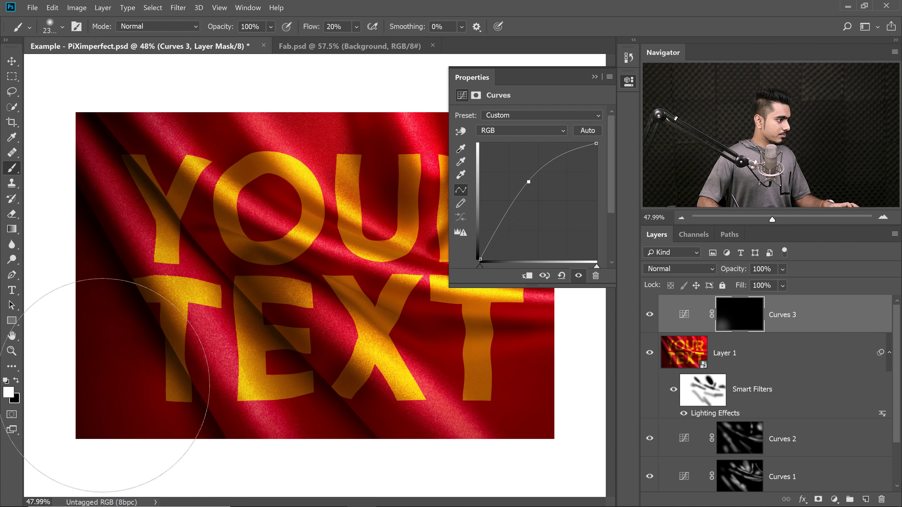
mouse_move(103, 385)
left_mouse_down()
mouse_move(99, 395)
mouse_move(129, 402)
mouse_move(169, 472)
left_mouse_up()
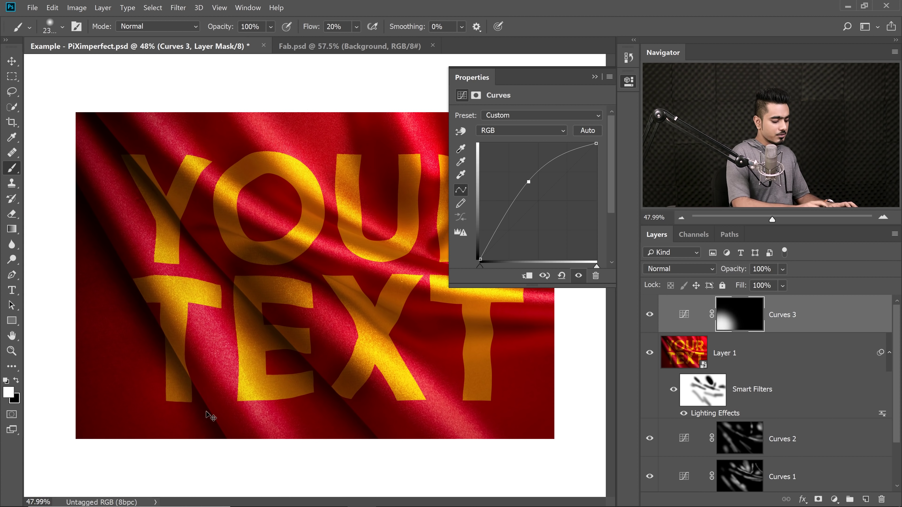
Fit the image to the window, put away the Curves settings and restore the default colour around the canvas.
key("ctrl+0")
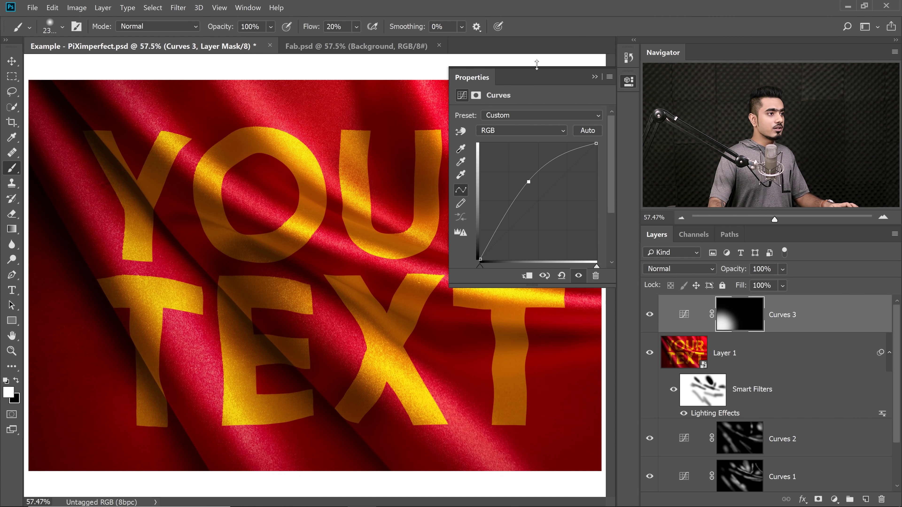
left_click(594, 76)
right_click(570, 61)
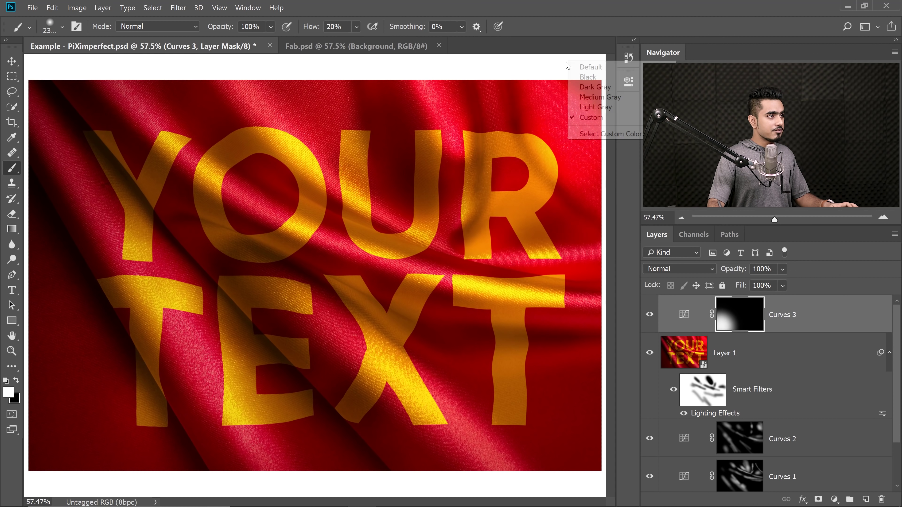
left_click(586, 66)
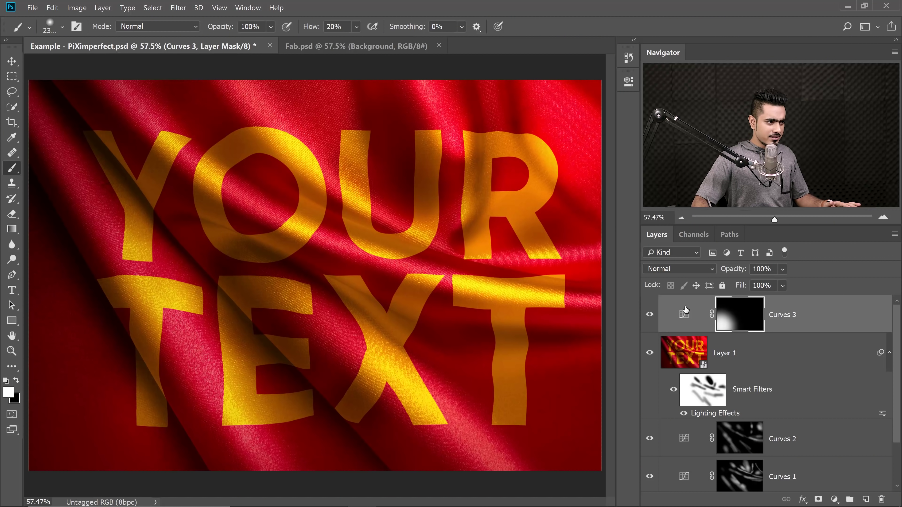
Hide Curves 3 and Layer 1, and open the TEXT smart object inside Group 1 for editing.
left_click(649, 314)
left_click(650, 352)
left_click_drag(895, 339, 892, 435)
left_click(663, 448)
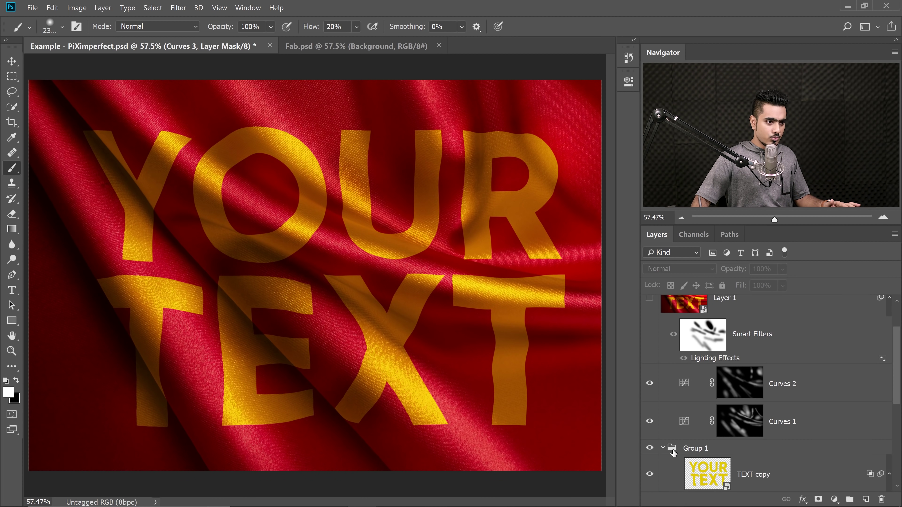
left_click_drag(899, 358, 895, 431)
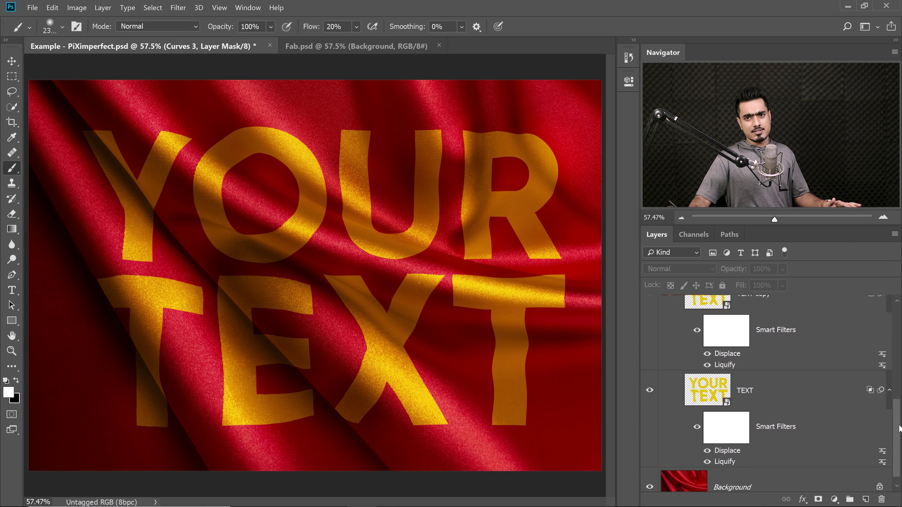
double_click(703, 390)
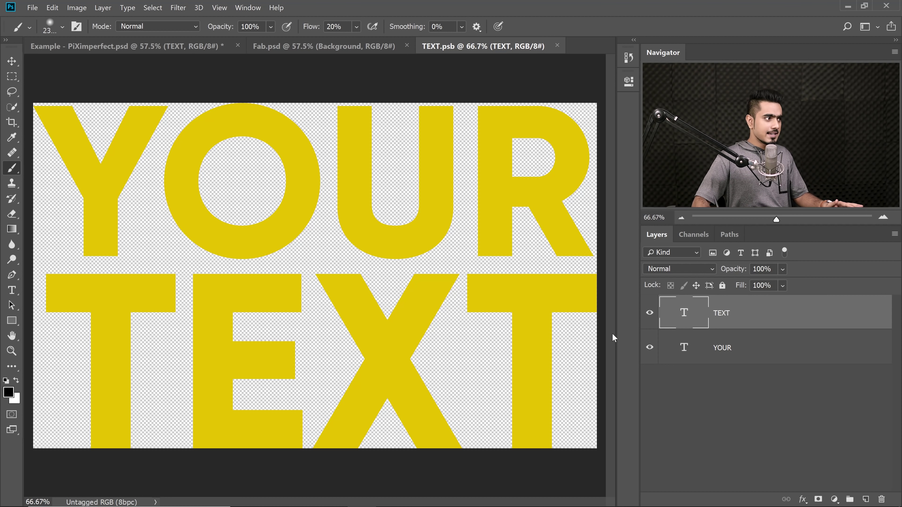
Recolour the word TEXT in the TEXT type layer to dark green #4a7e07.
double_click(673, 312)
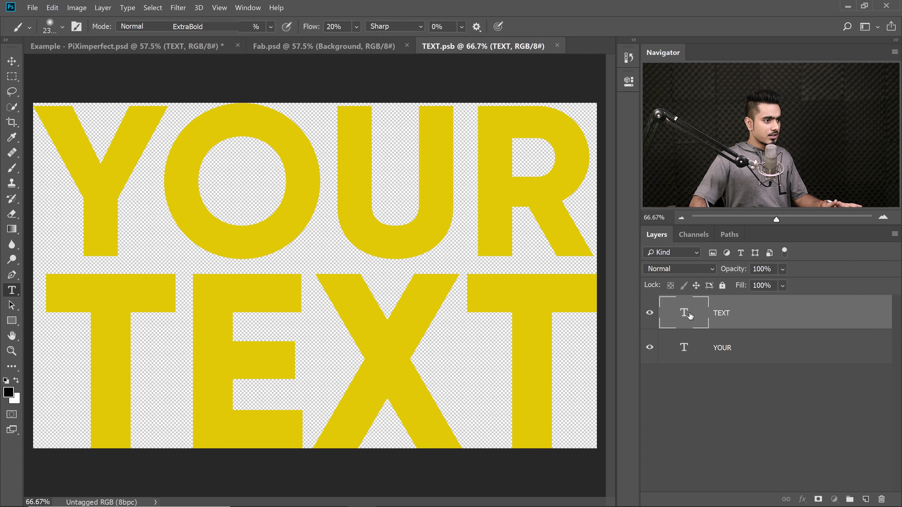
left_click(492, 26)
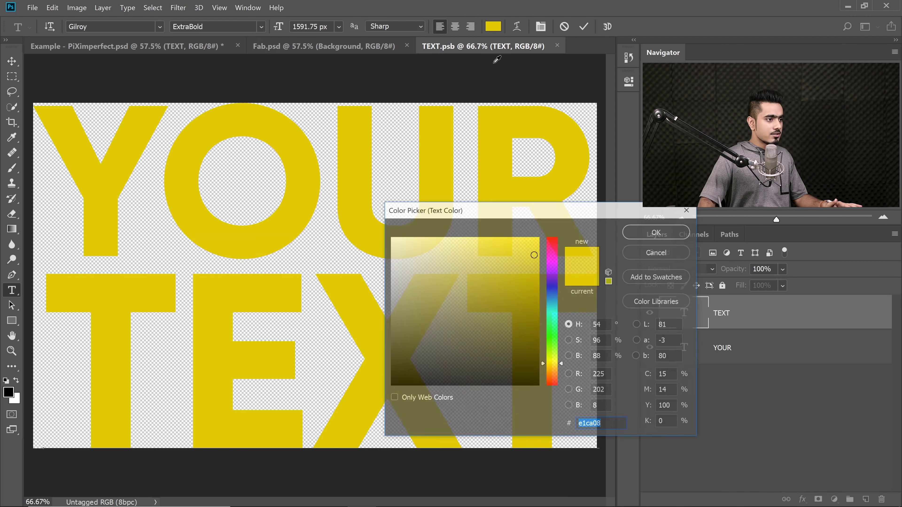
left_click_drag(557, 367, 557, 351)
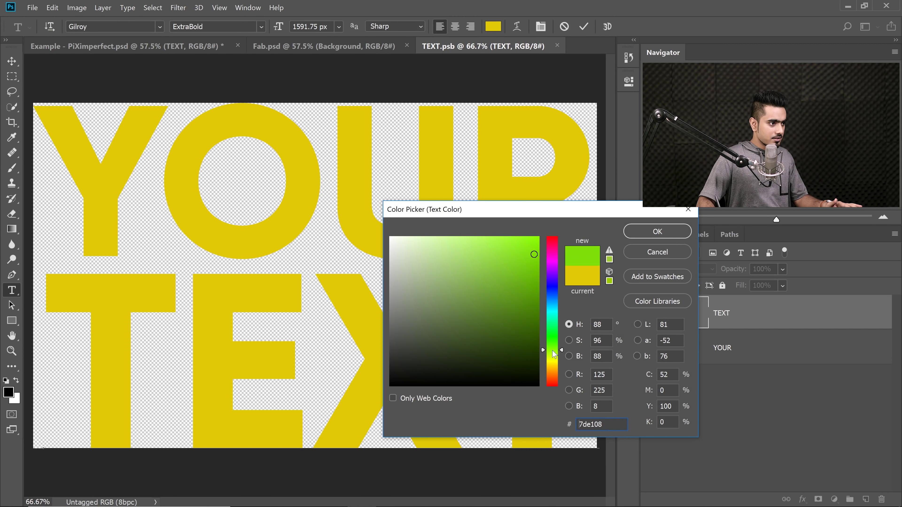
left_click(523, 322)
left_click_drag(523, 322, 531, 312)
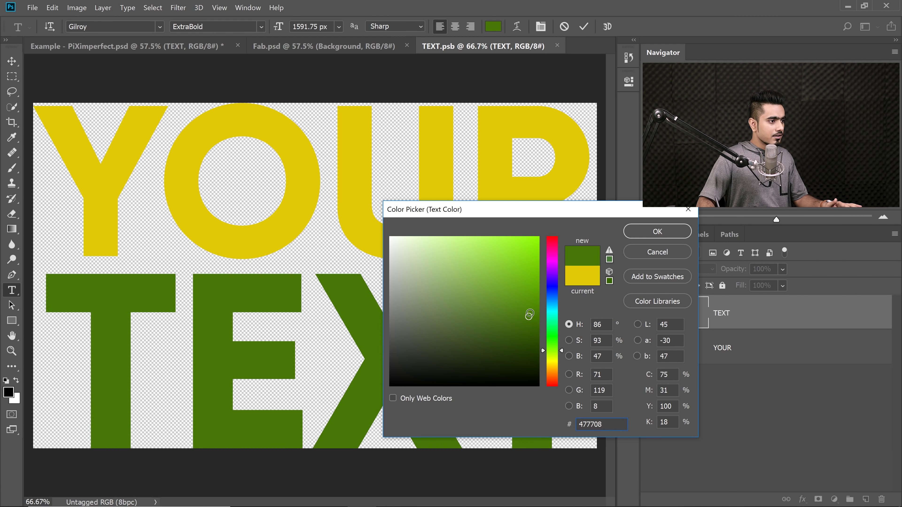
left_click(643, 235)
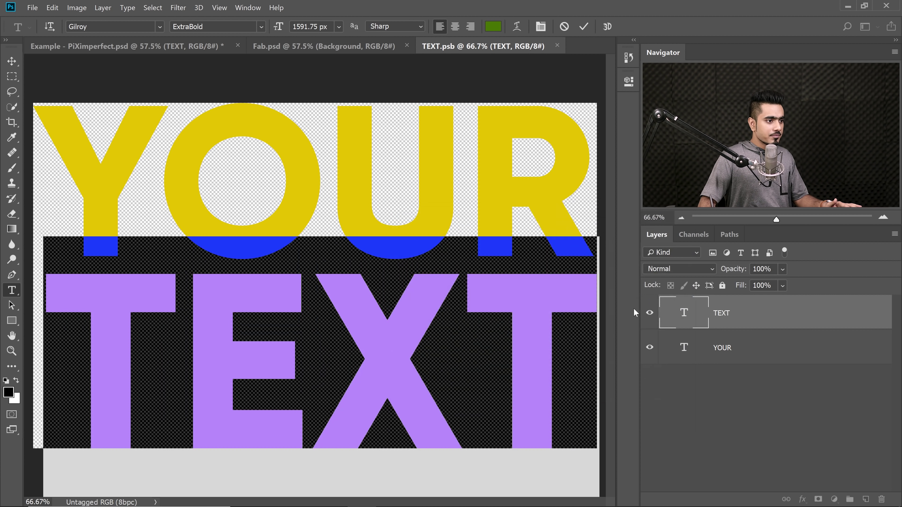
Recolour the word YOUR to the same green, #4a7e07, by sampling it from the TEXT lettering.
double_click(684, 348)
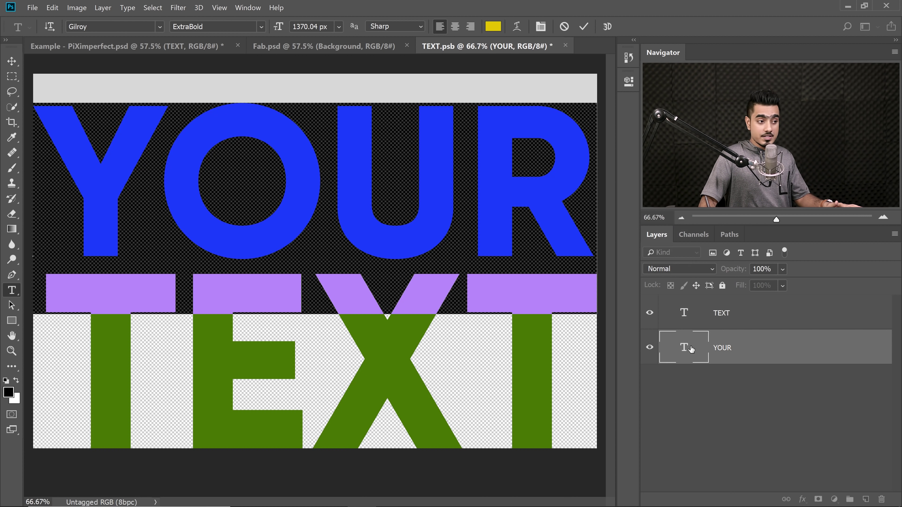
left_click(495, 28)
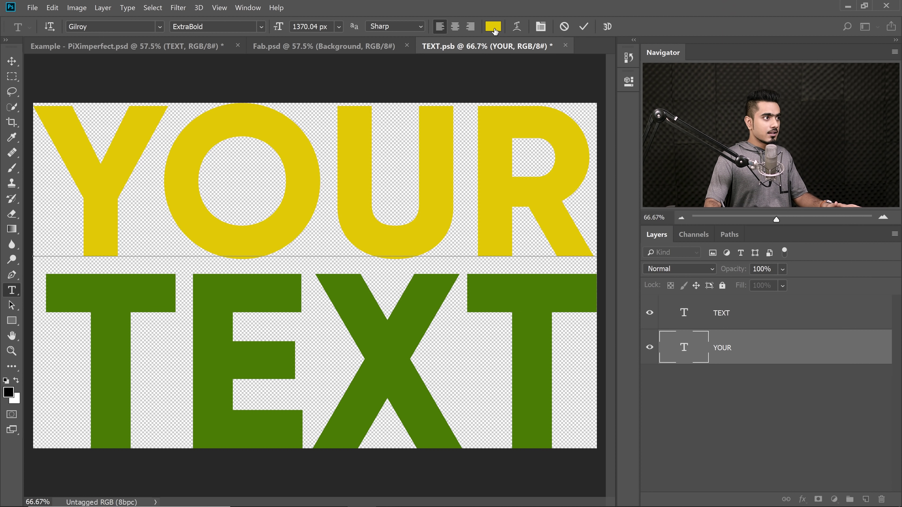
left_click(253, 299)
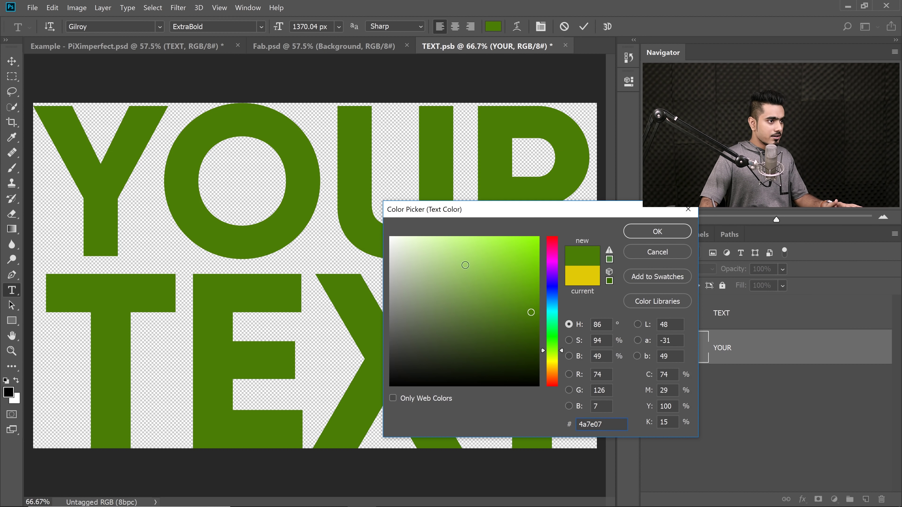
left_click(645, 236)
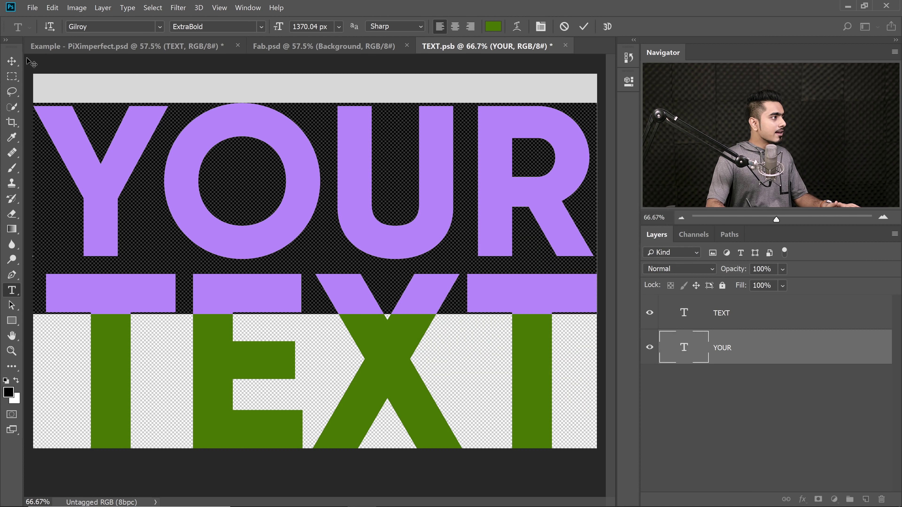
left_click(12, 61)
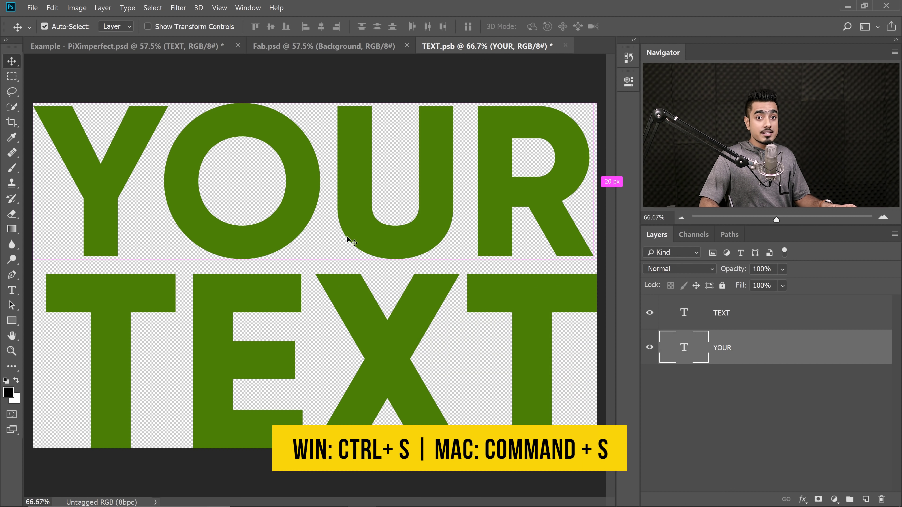
Save the TEXT.psb smart object and return to the Example - PiXimperfect.psd document.
key("ctrl+s")
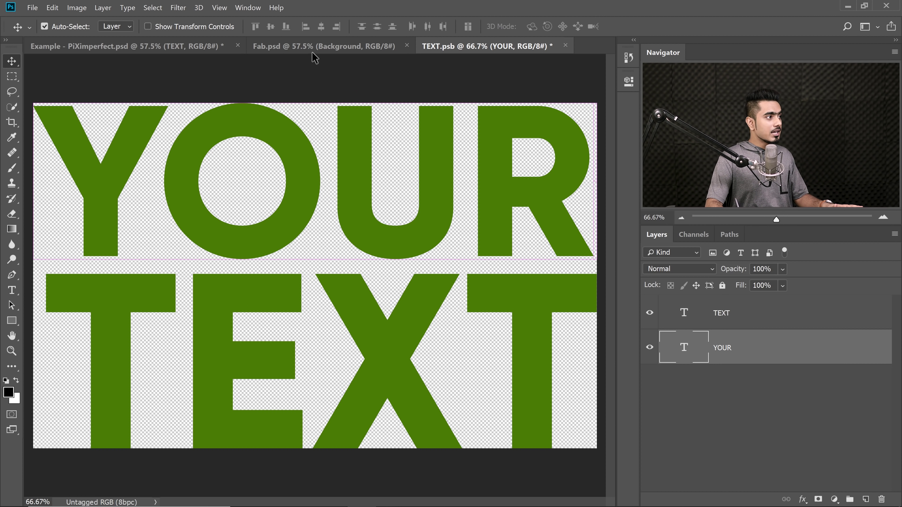
left_click(117, 48)
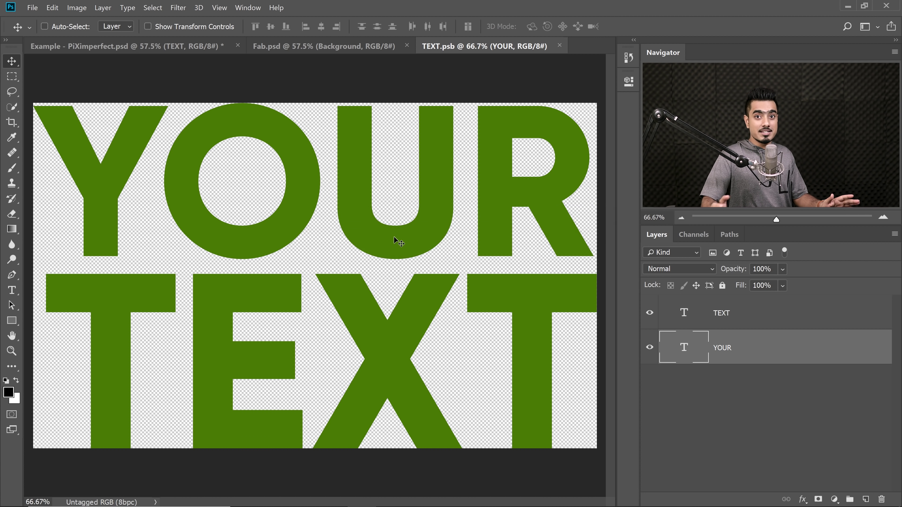
left_click(137, 50)
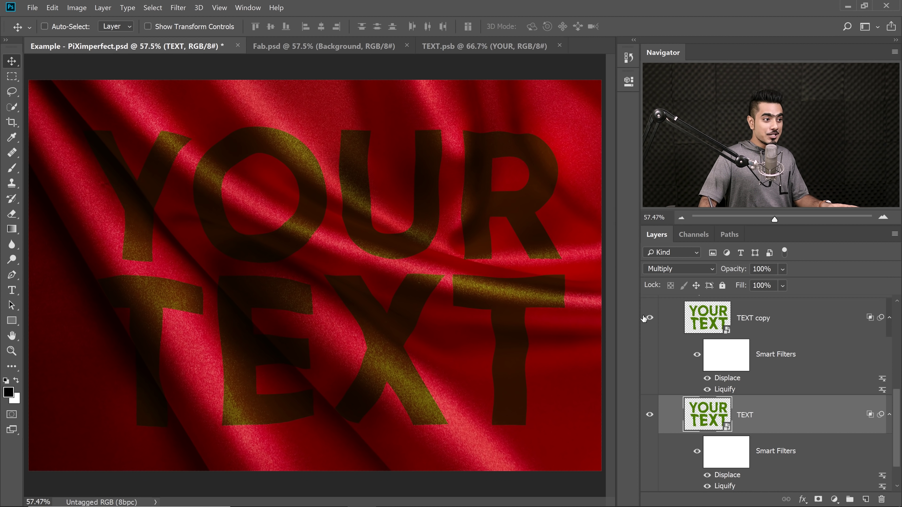
Hide the TEXT copy layer and set the TEXT layer's Blend If Underlying Layer highlight sliders to 0 / 98.
left_click(650, 318)
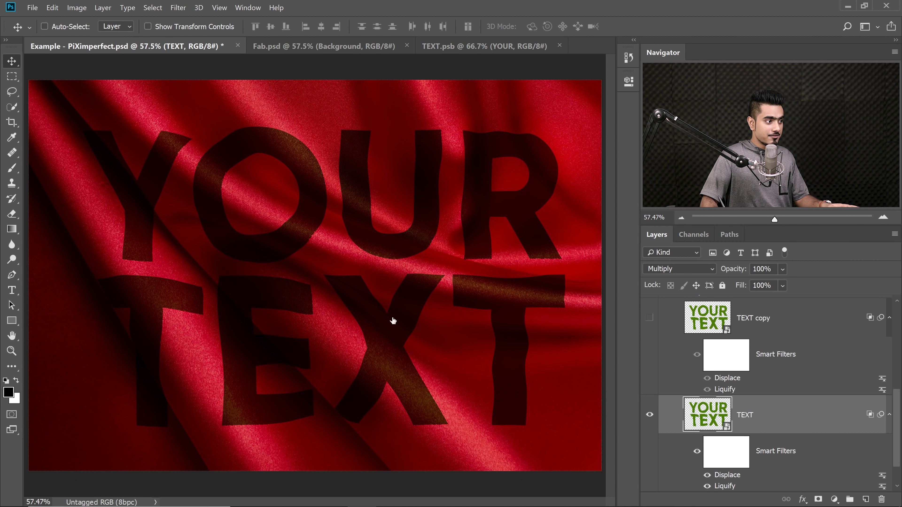
double_click(859, 418)
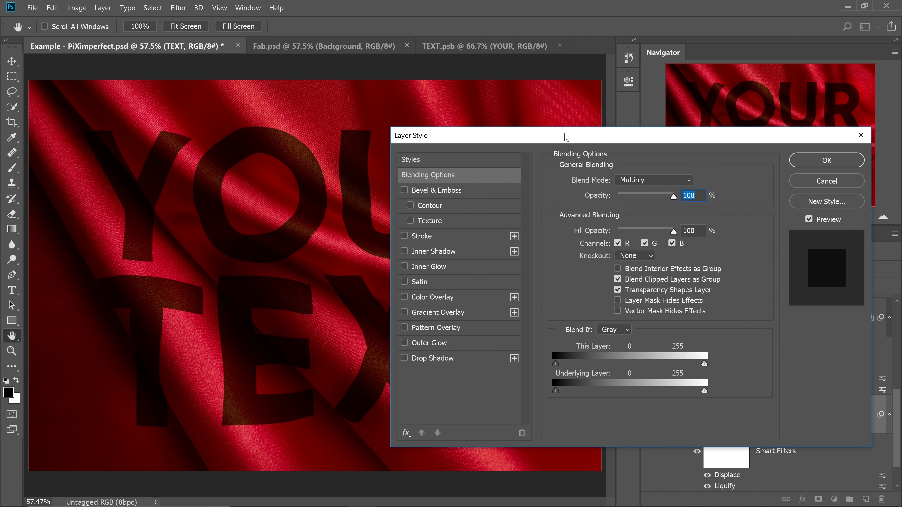
left_click_drag(567, 137, 668, 110)
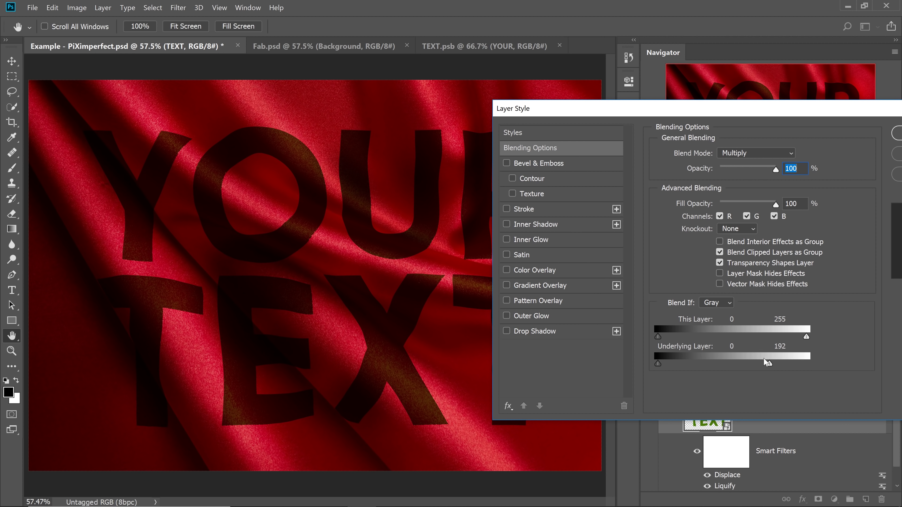
left_click_drag(767, 363, 625, 362)
left_click_drag(723, 363, 714, 362)
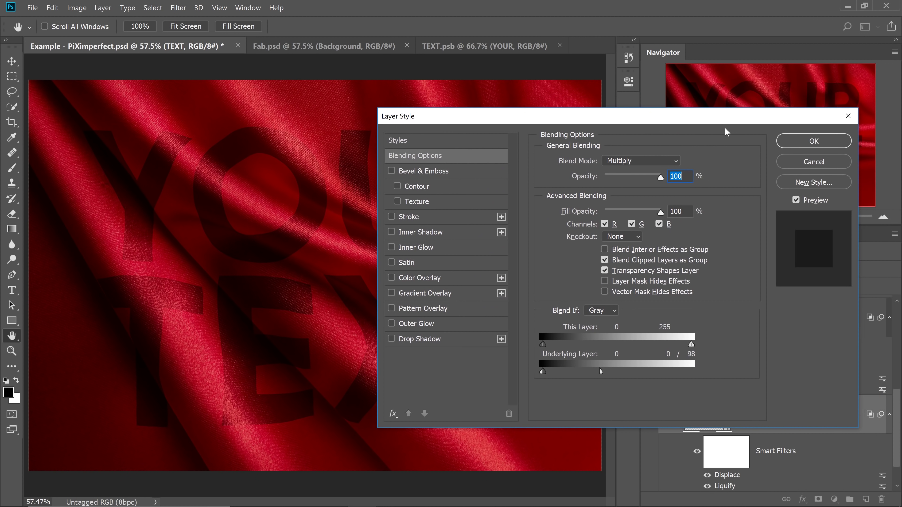
key("Return")
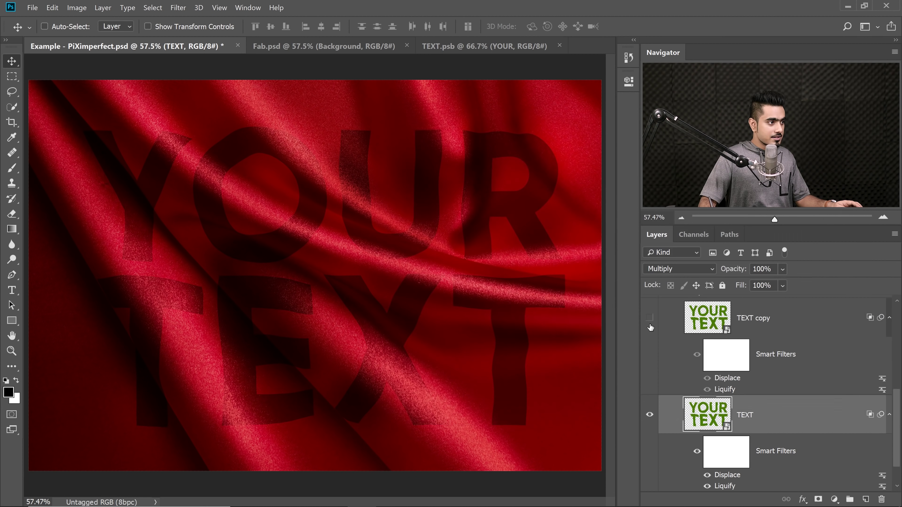
Show the TEXT copy layer and set its Blend If Underlying Layer shadow sliders to about 0 / 27.
left_click(765, 318)
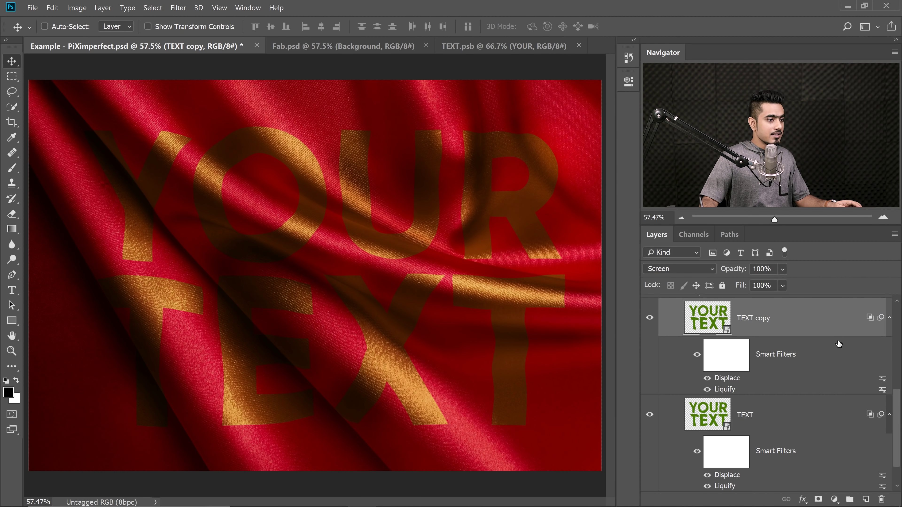
double_click(861, 320)
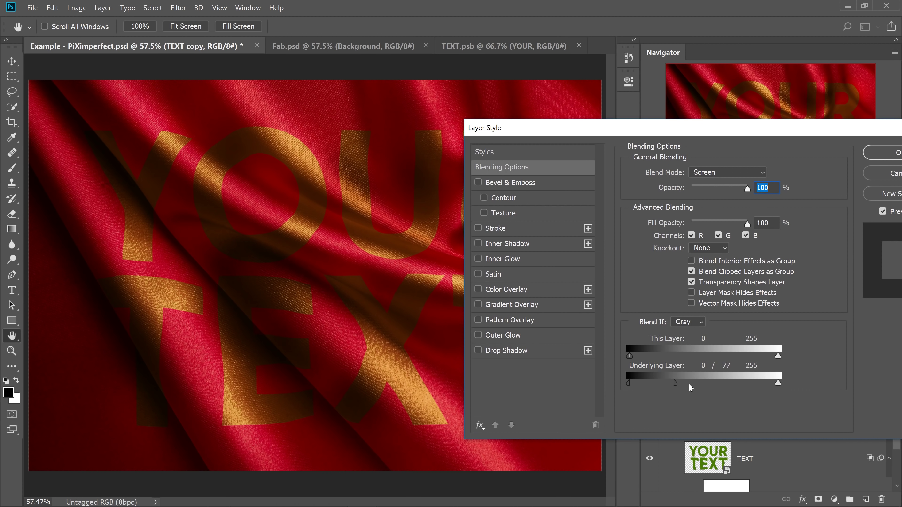
left_click_drag(674, 382, 640, 384)
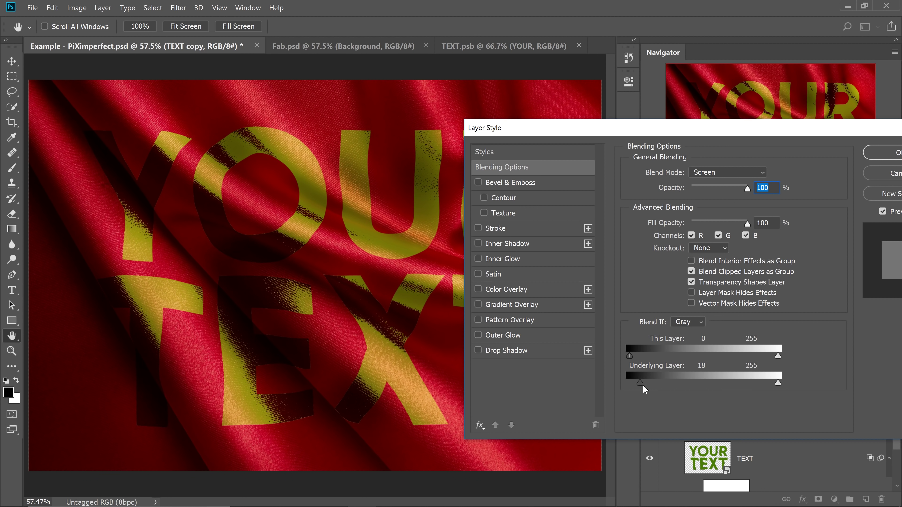
left_click_drag(642, 383, 617, 380)
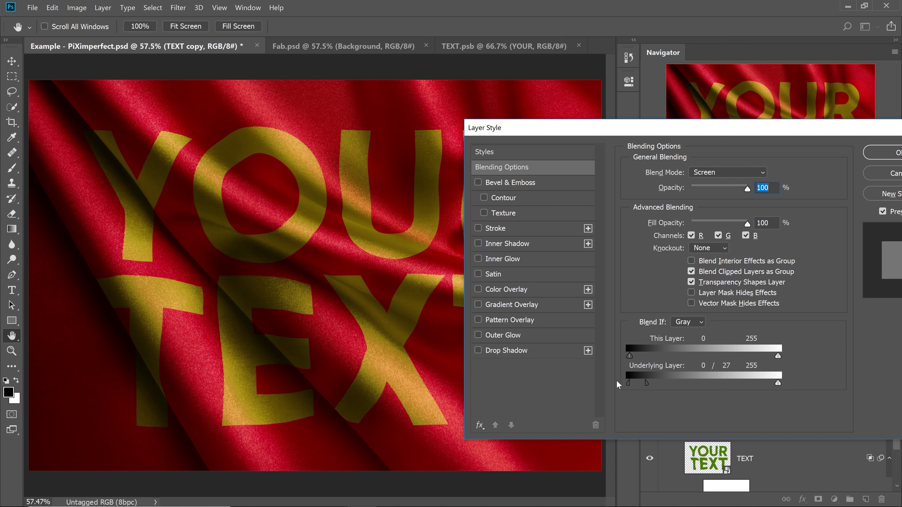
left_click_drag(665, 123, 645, 159)
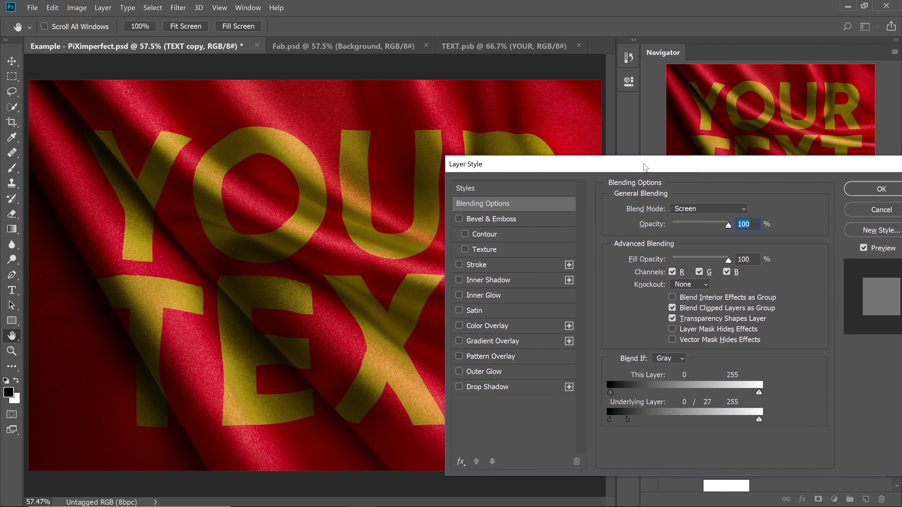
left_click_drag(627, 419, 629, 419)
left_click(860, 190)
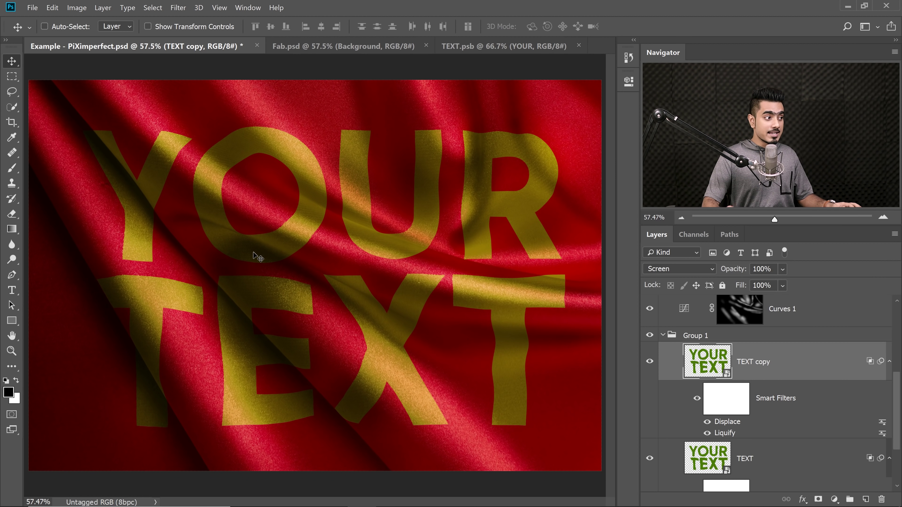
Add a Hue/Saturation adjustment above Background, masked to the TEXT copy lettering, with Hue +1 and Saturation -100.
key("ctrl+space")
left_click_drag(387, 237, 415, 241)
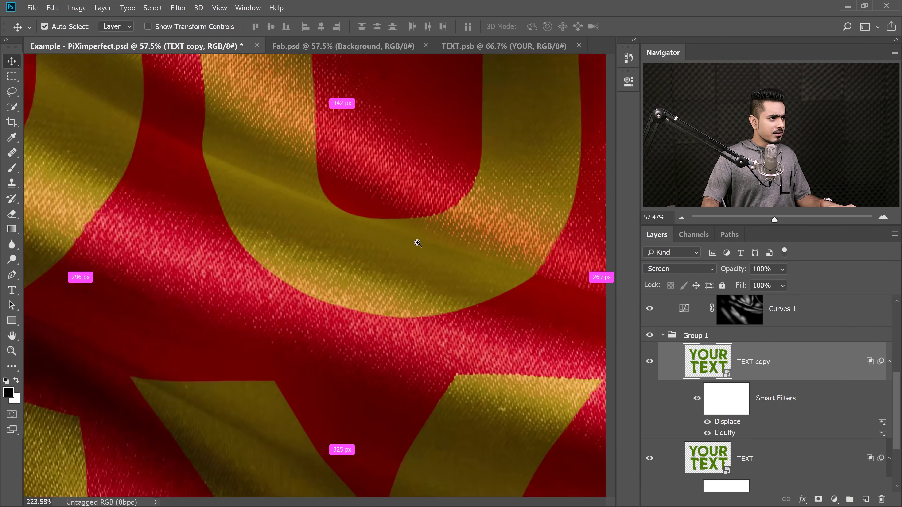
left_click_drag(496, 245, 554, 277)
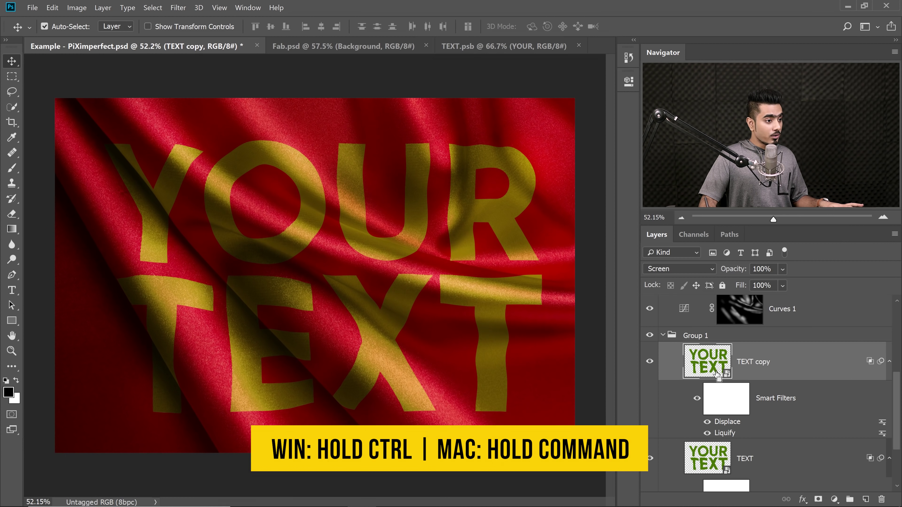
left_click(712, 361, "ctrl")
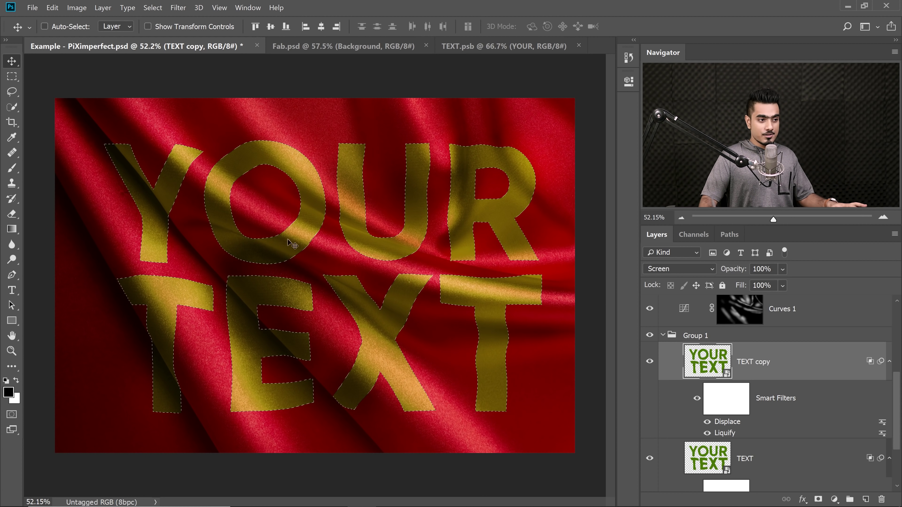
scroll(828, 459, "down", 2)
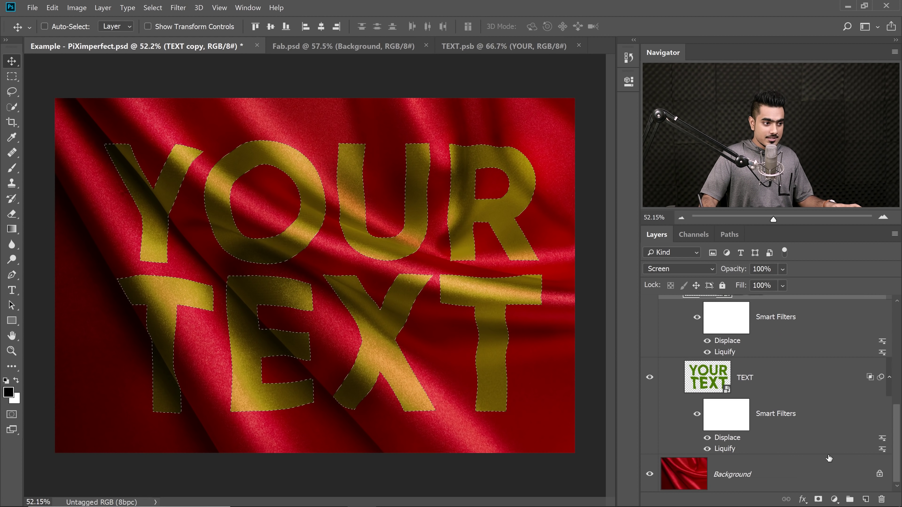
left_click(770, 475)
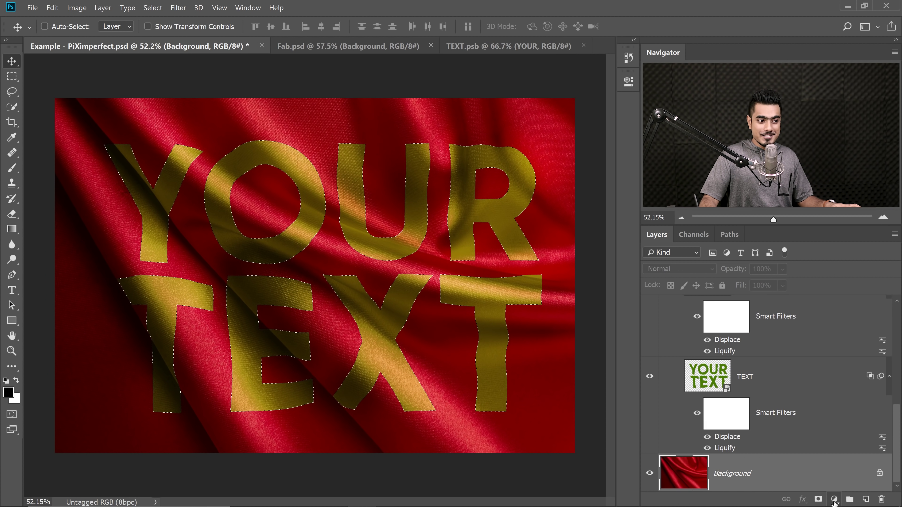
left_click(834, 501)
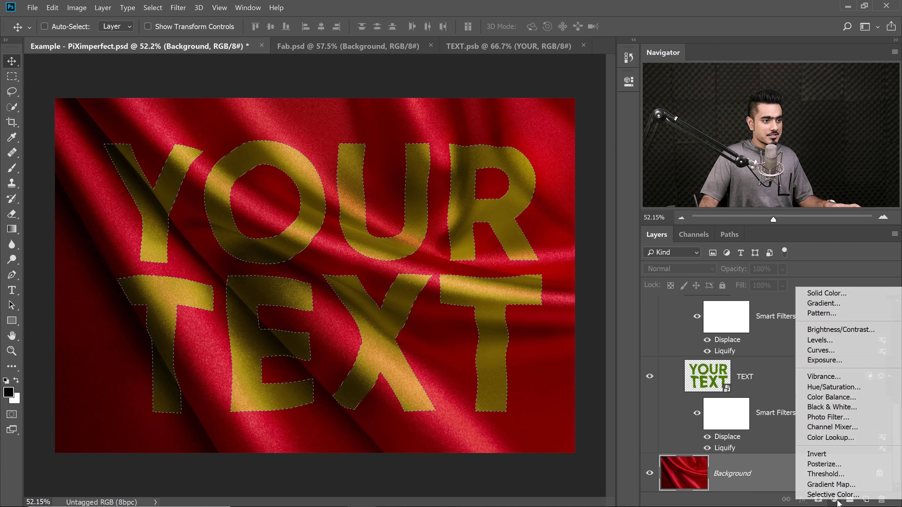
left_click(836, 388)
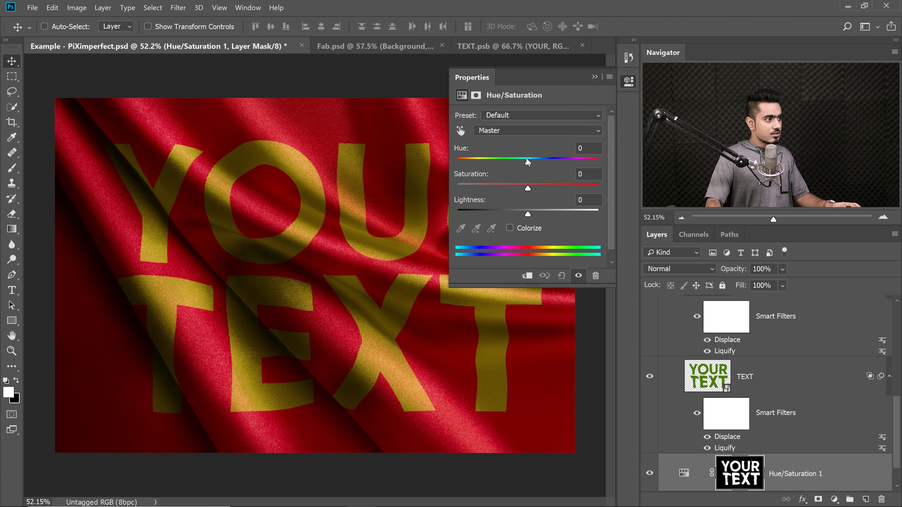
left_click_drag(527, 161, 375, 191)
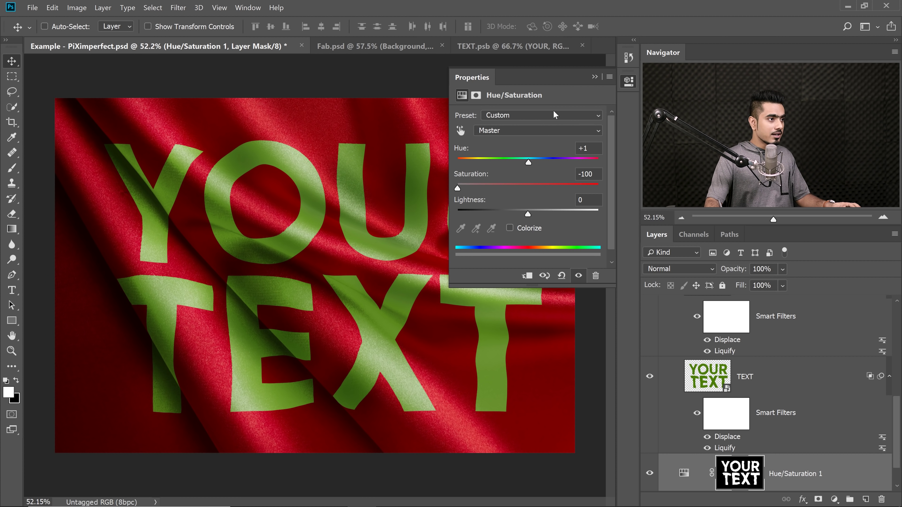
left_click(596, 80)
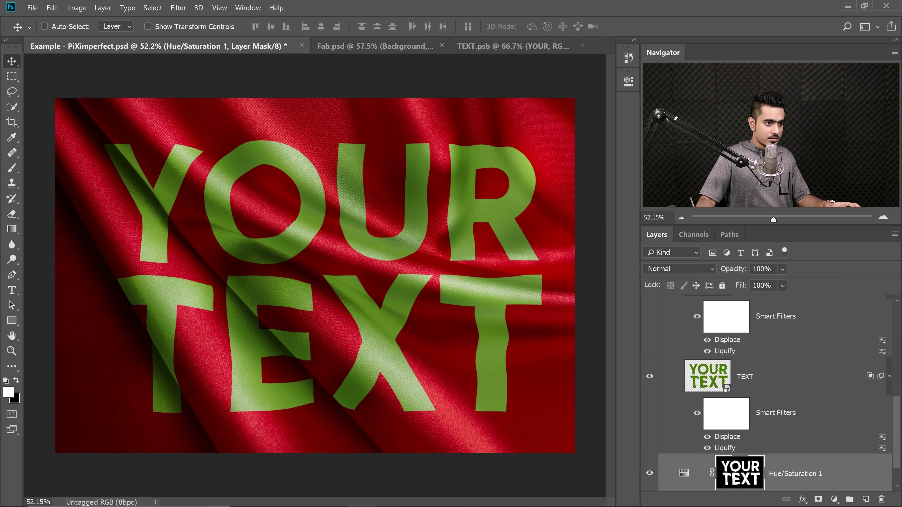
Hide every layer except Background to view the original satin.
left_click_drag(894, 417, 895, 437)
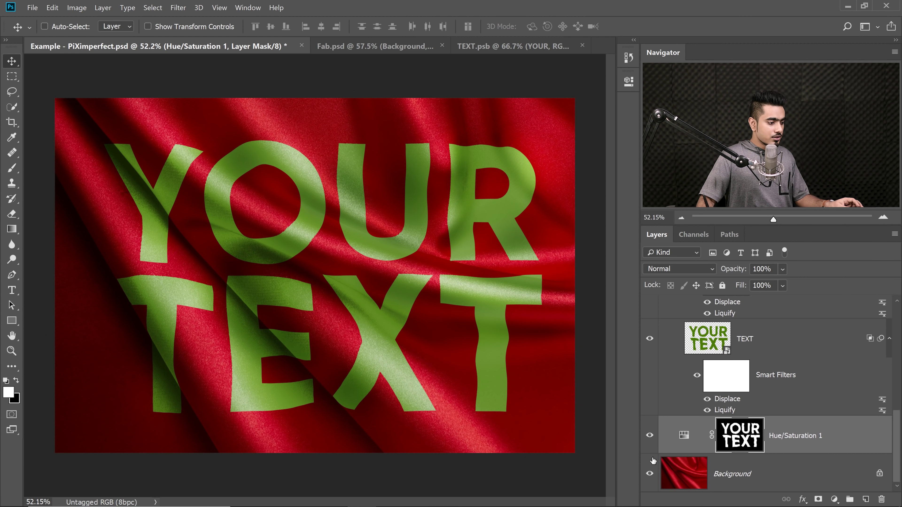
left_click(649, 435)
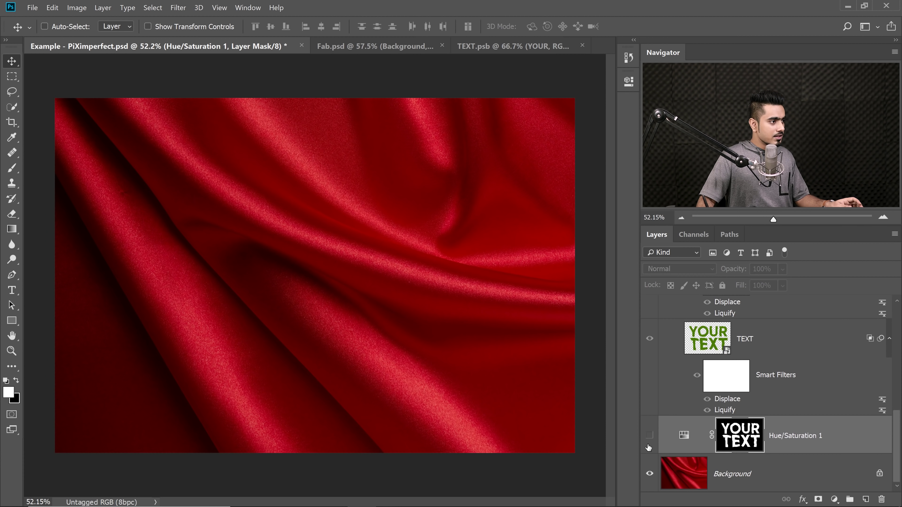
Show the Hue/Saturation 1 adjustment and Group 1 again over the satin background.
left_click(649, 436)
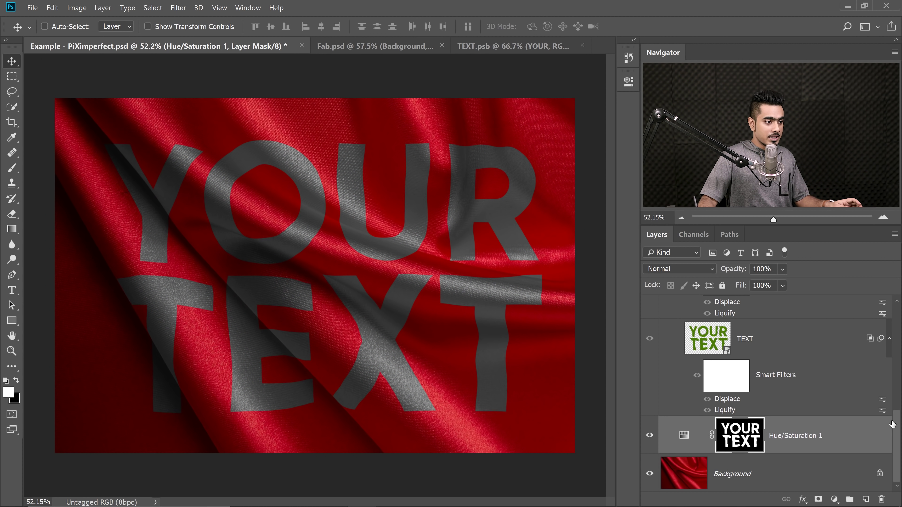
scroll(892, 424, "up", 5)
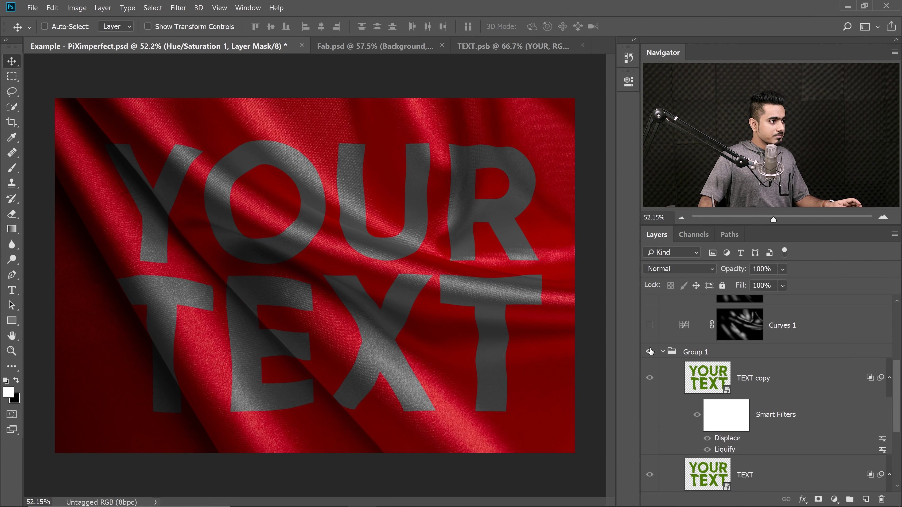
left_click(649, 352)
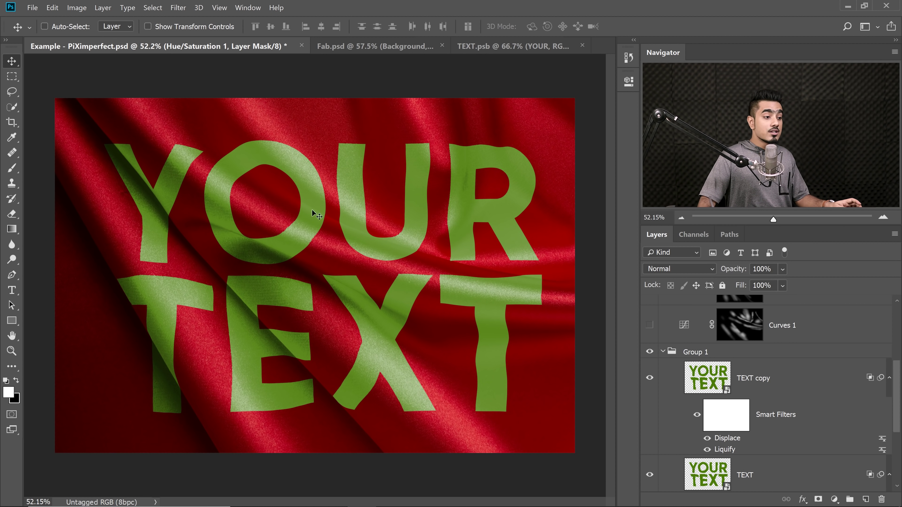
Hide the TEXT copy layer and set the TEXT layer's Blend If Underlying Layer highlight sliders to 41 / 255.
scroll(895, 381, "down", 3)
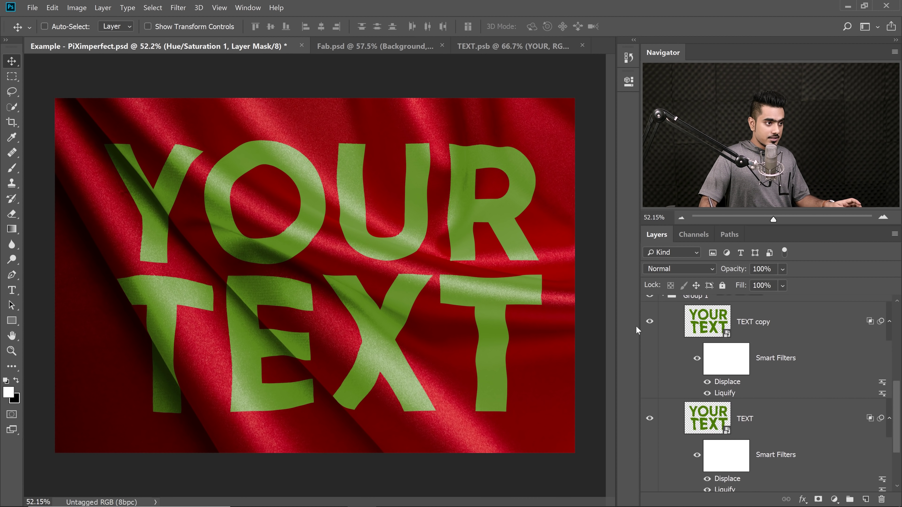
left_click(860, 419)
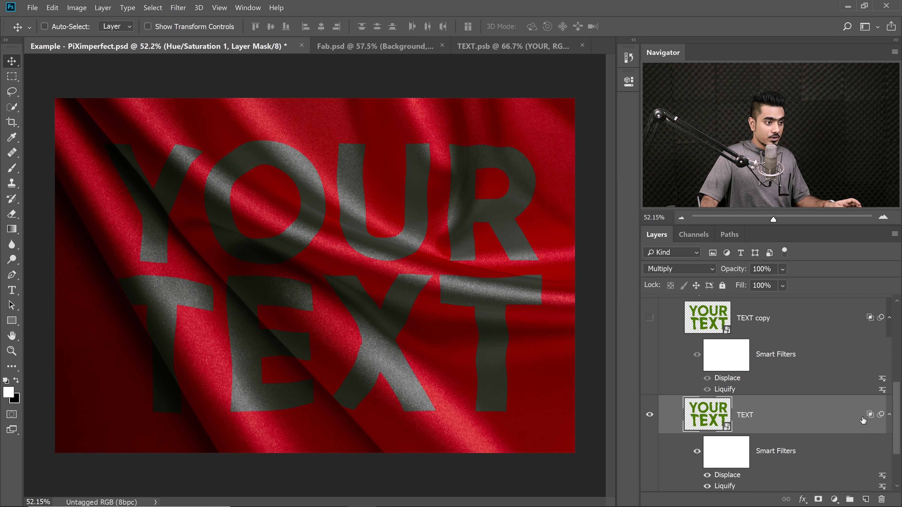
double_click(872, 415)
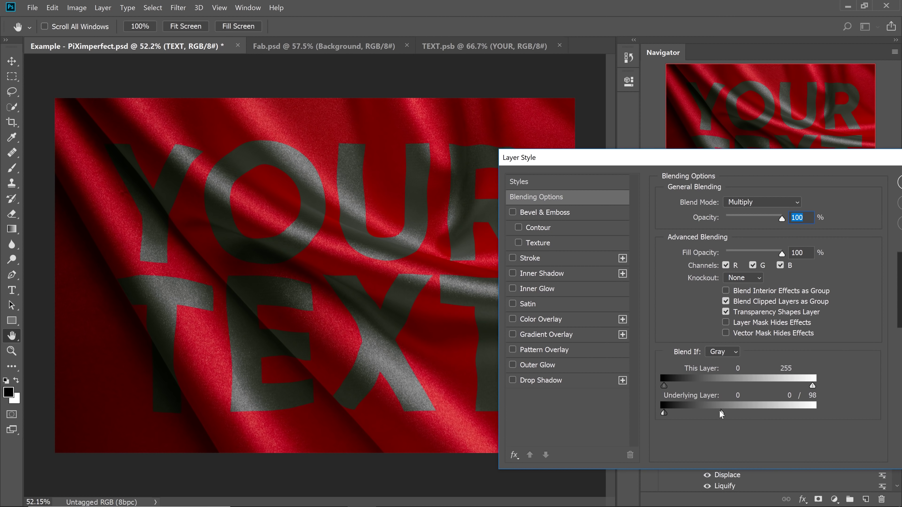
left_click_drag(812, 412, 664, 416)
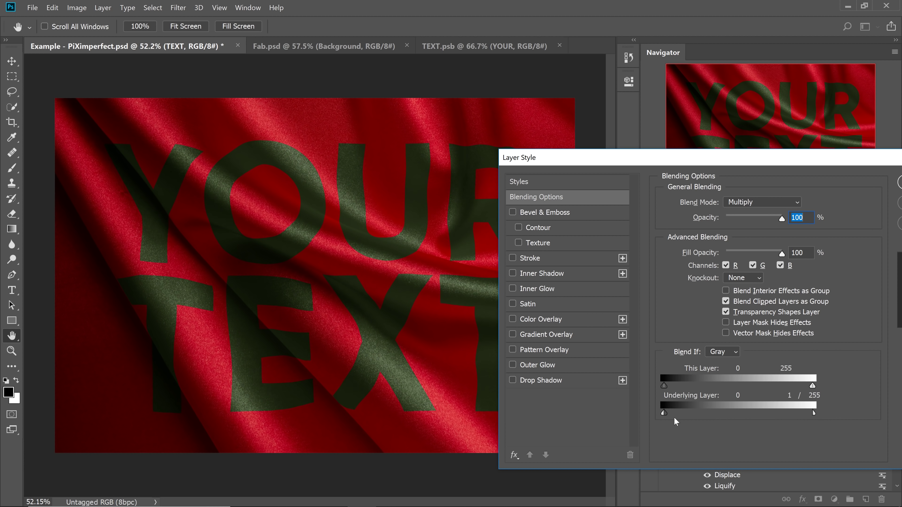
left_click_drag(745, 158, 536, 157)
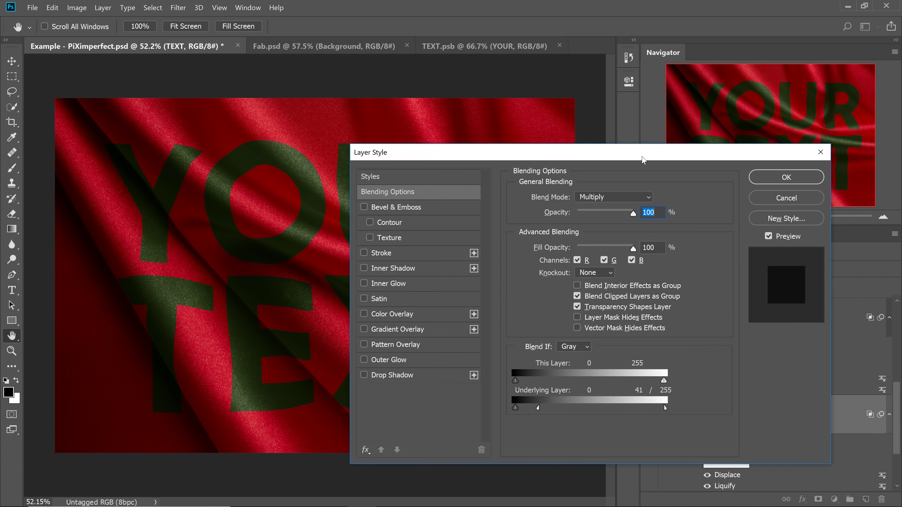
left_click(795, 178)
Show the TEXT copy layer and set its Blend If Underlying Layer shadow sliders to 14 / 85.
left_click(649, 318)
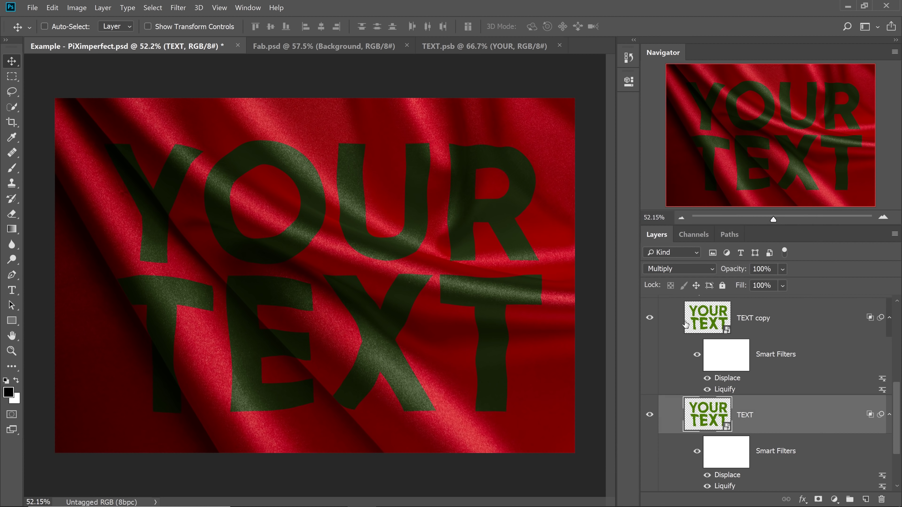
left_click(856, 321)
double_click(856, 321)
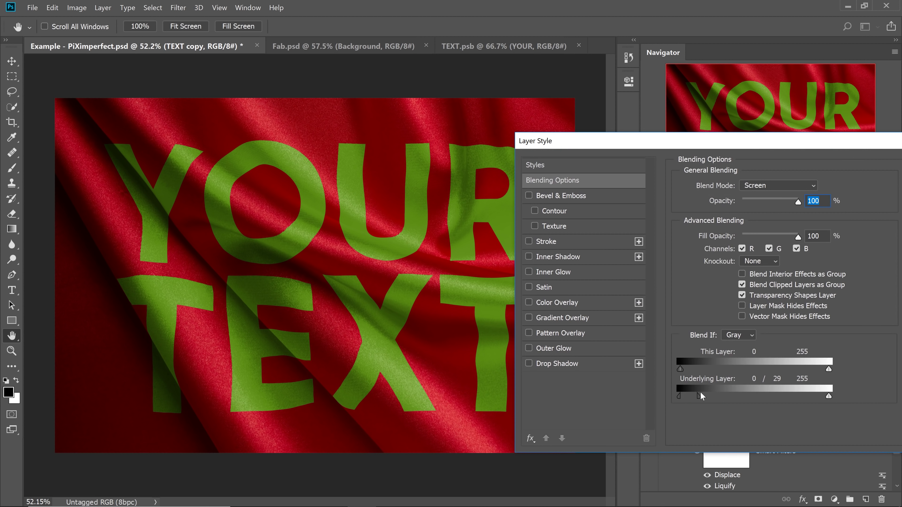
mouse_move(698, 394)
left_mouse_down()
mouse_move(679, 395)
mouse_move(741, 396)
mouse_move(677, 394)
mouse_move(688, 397)
left_mouse_up()
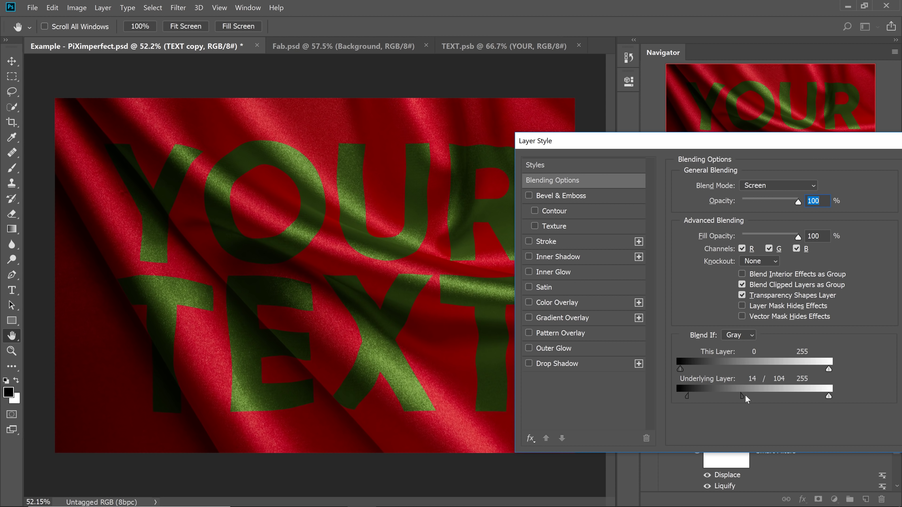
left_click_drag(741, 396, 688, 394)
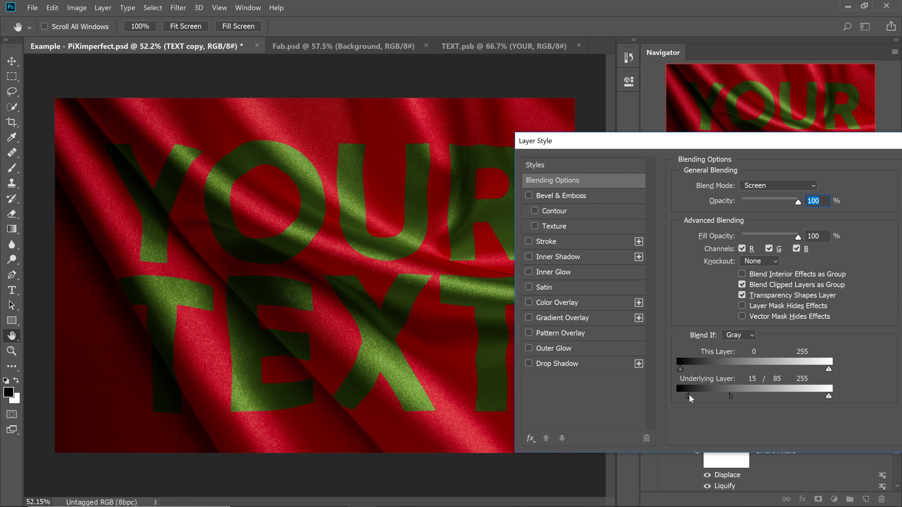
left_click_drag(725, 144, 580, 158)
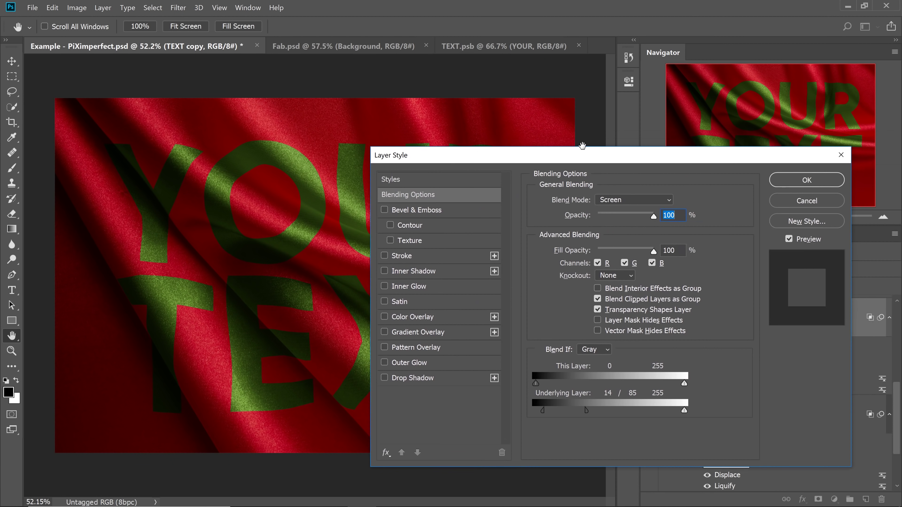
left_click(805, 178)
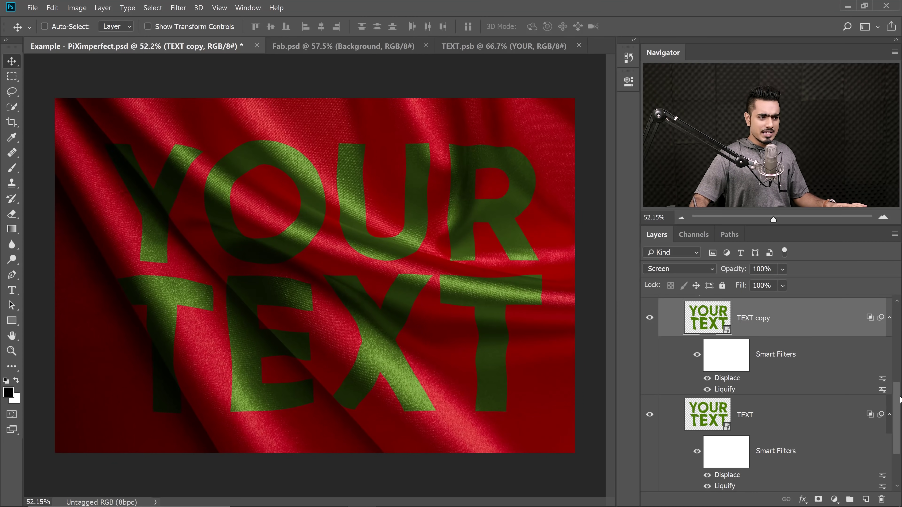
Turn the Curves 1, Curves 2 and Curves 3 adjustment layers back on, leaving Layer 1 hidden.
scroll(896, 398, "up", 2)
scroll(897, 398, "up", 4)
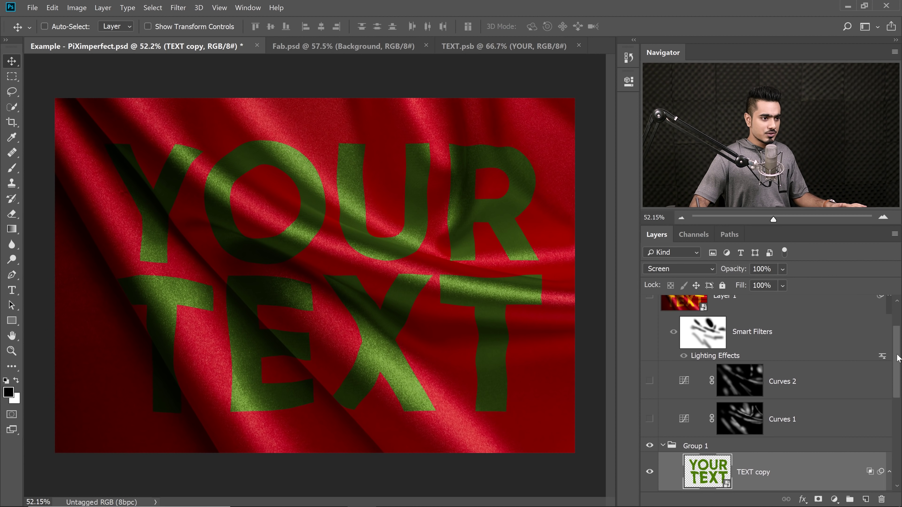
scroll(894, 359, "up", 1)
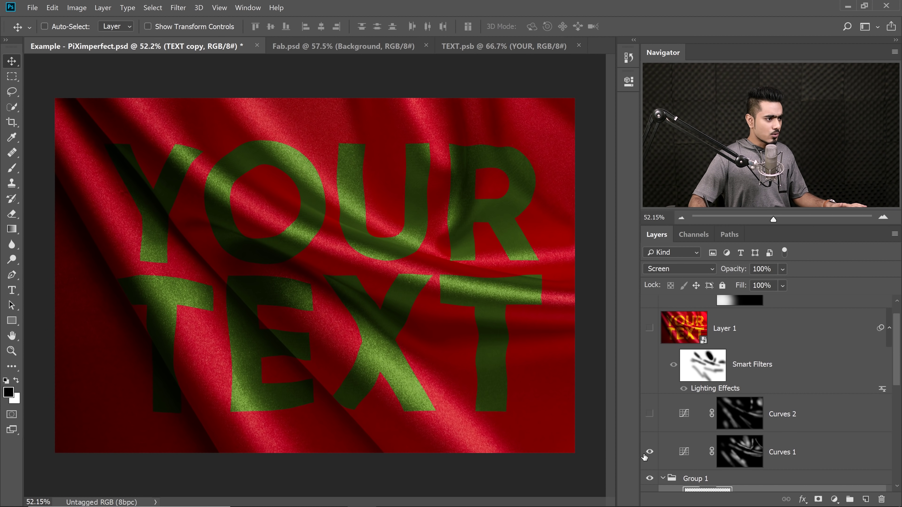
left_click(649, 414)
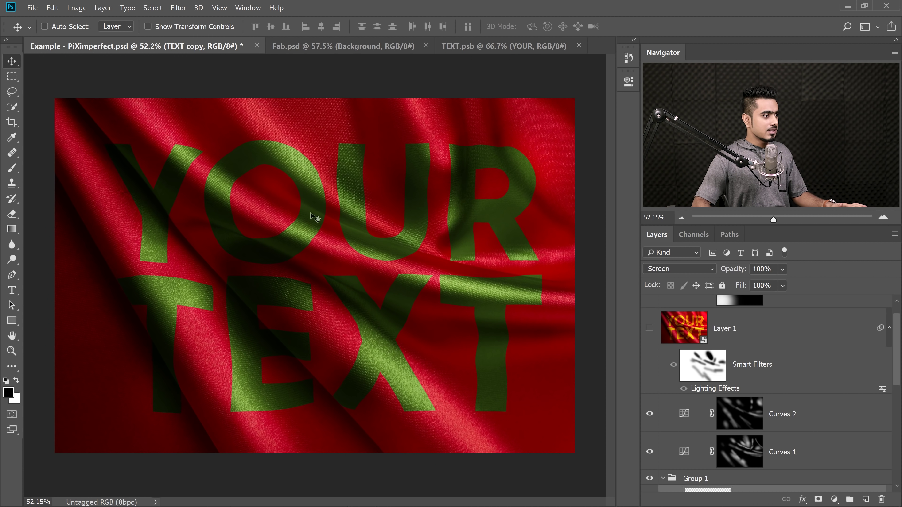
scroll(896, 353, "up", 1)
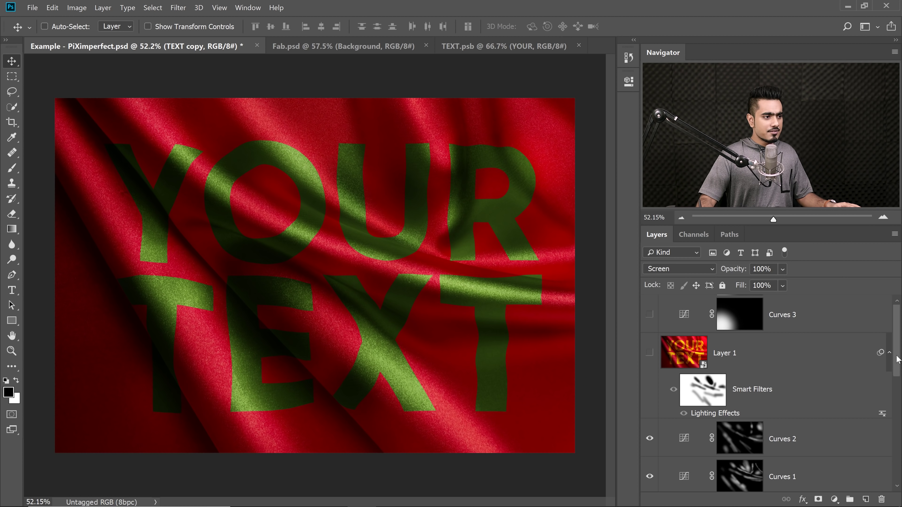
left_click(649, 313)
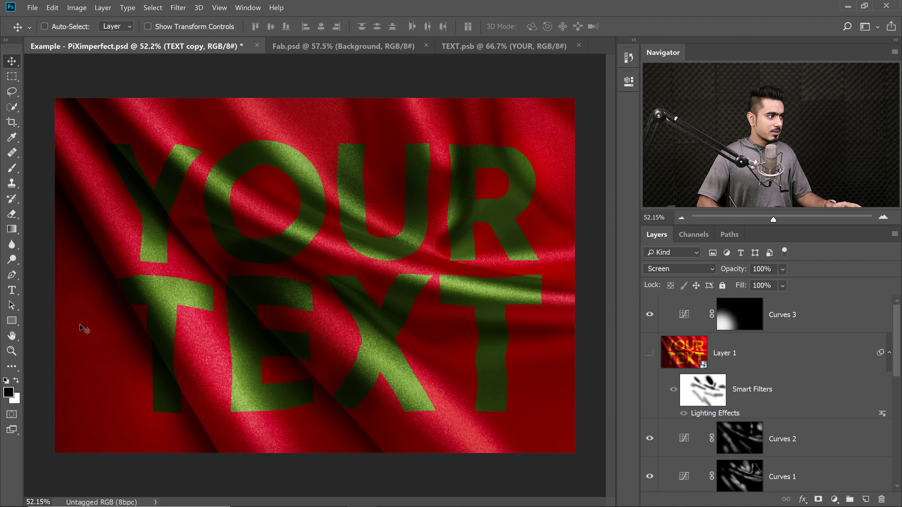